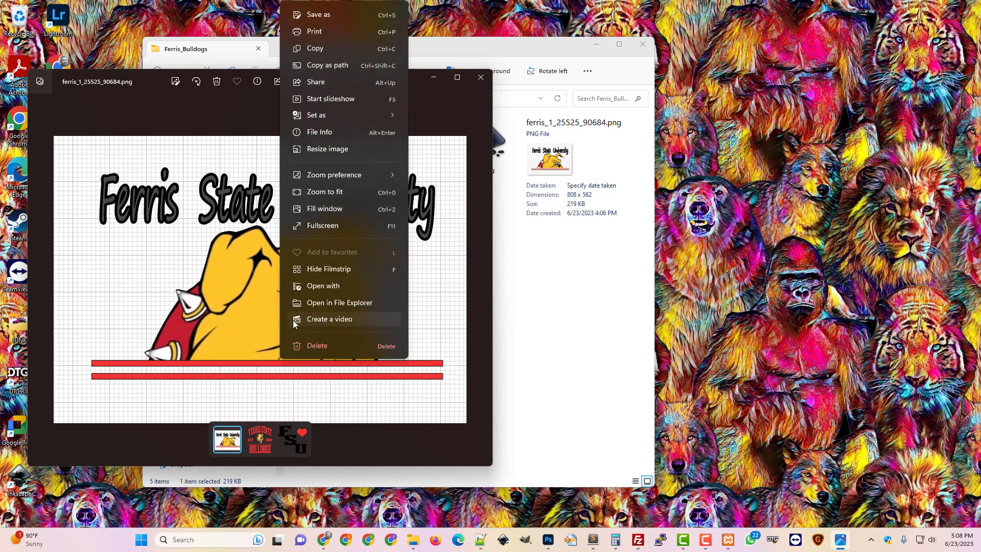
Open ferris_1_25525_90684.png in Adobe Photoshop 2023
left_click(328, 287)
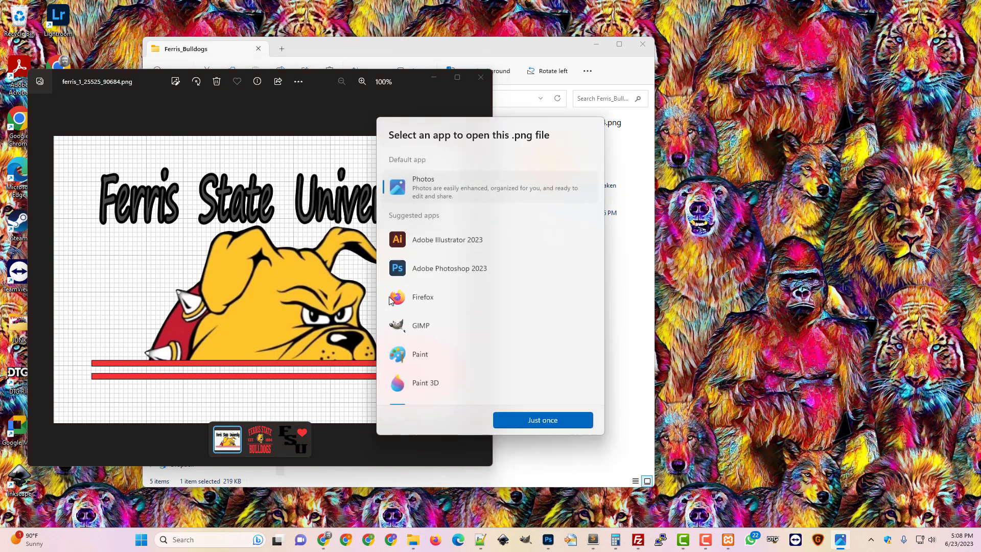
double_click(457, 268)
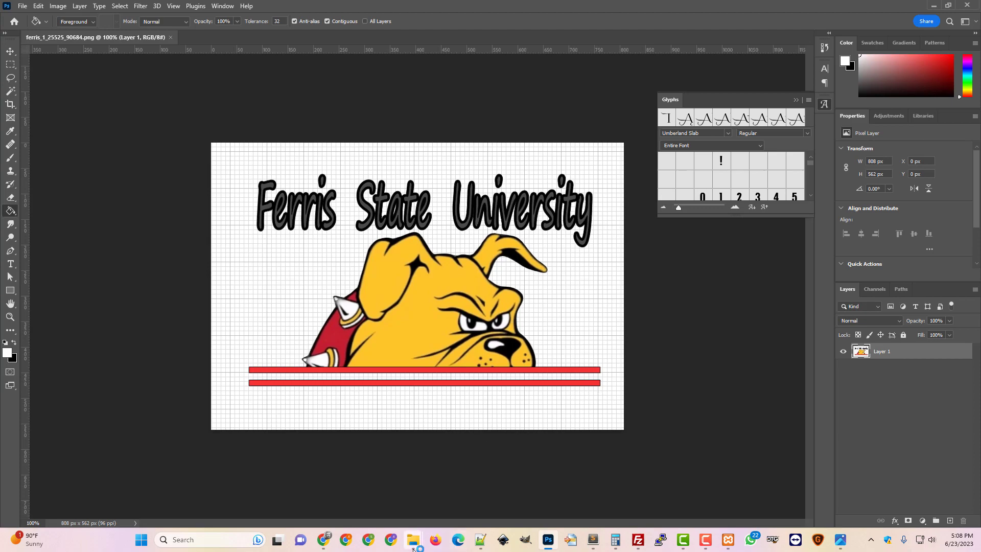
Copy Ferris Bulldog.png and Ferris Bulldog (2).pdf from the Downloads folder into the Ferris_Bulldogs folder
mouse_move(412, 541)
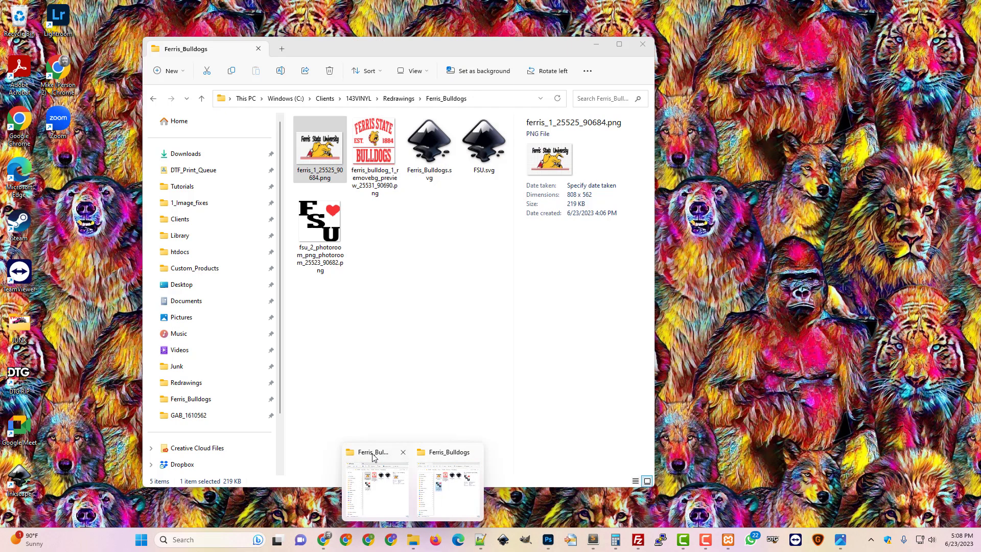
left_click(442, 460)
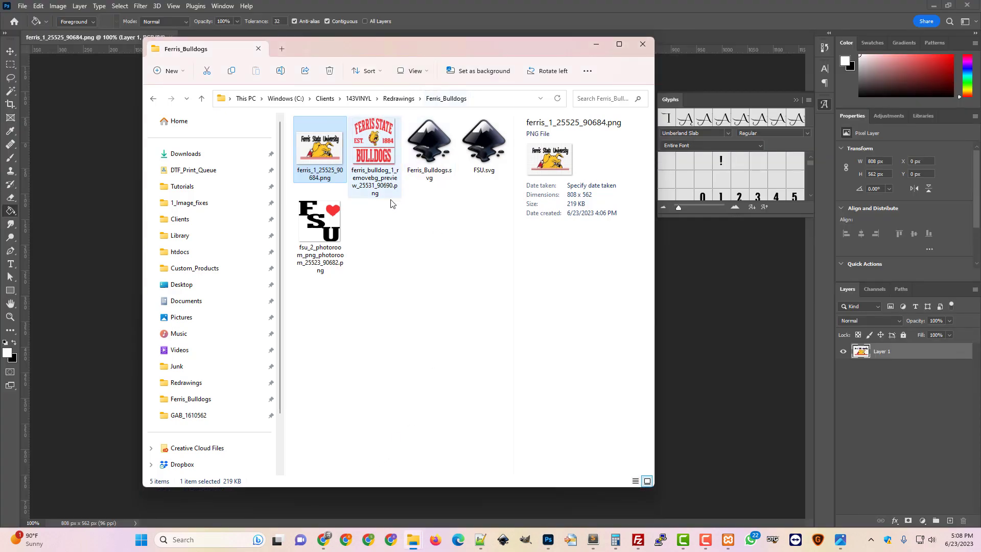
left_click(191, 155)
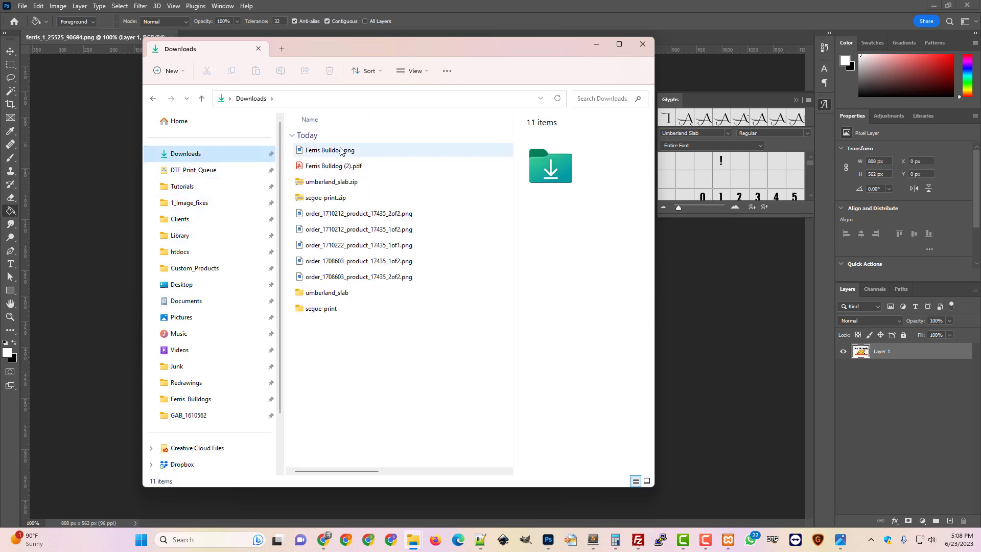
left_click(341, 150)
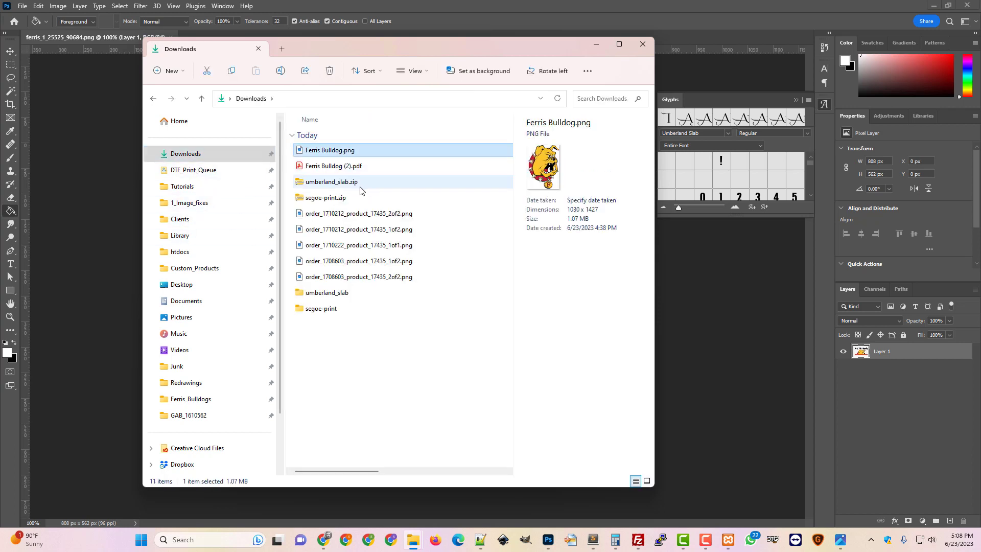
left_click(341, 166, "ctrl")
scroll(194, 393, "down", 2)
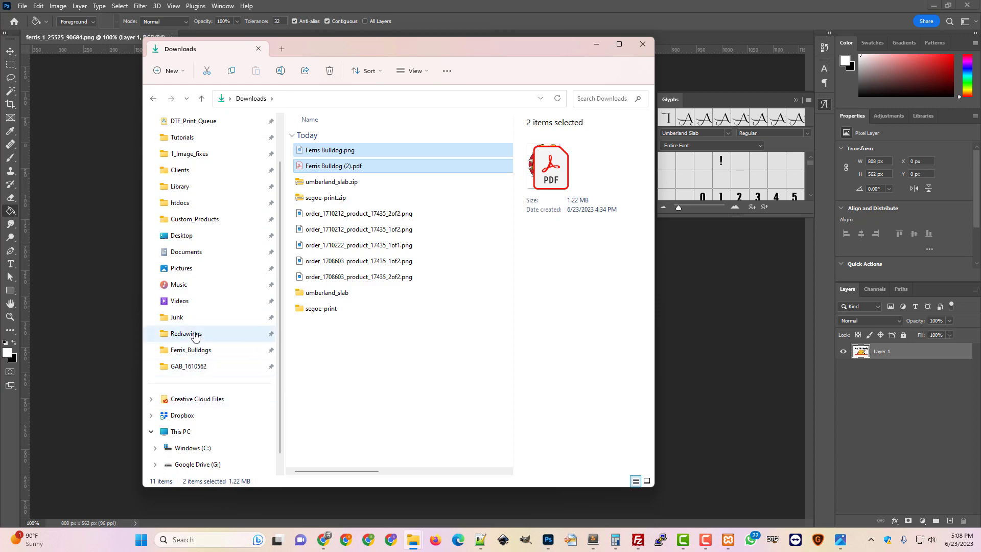
left_click(192, 333)
left_click(198, 355)
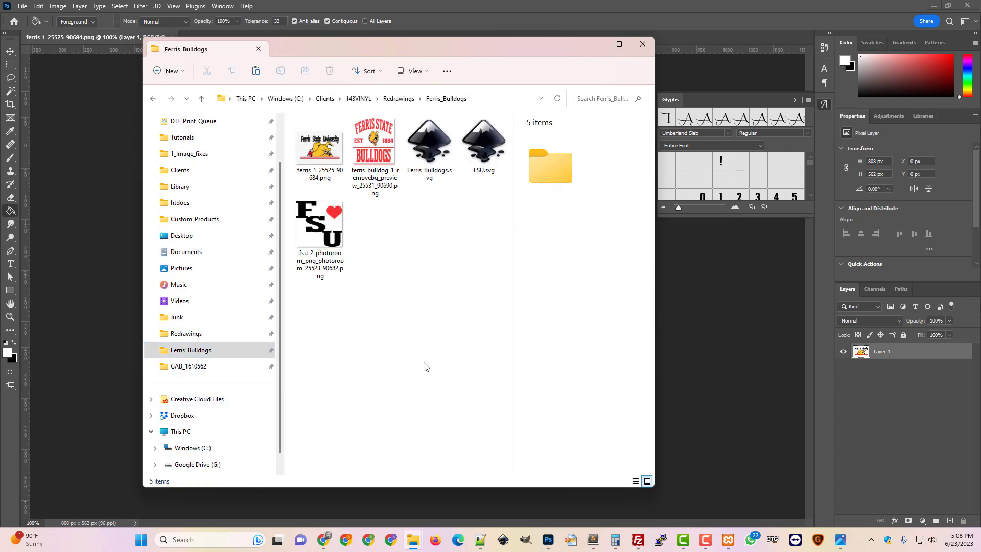
key("ctrl+v")
left_click_drag(434, 47, 863, 67)
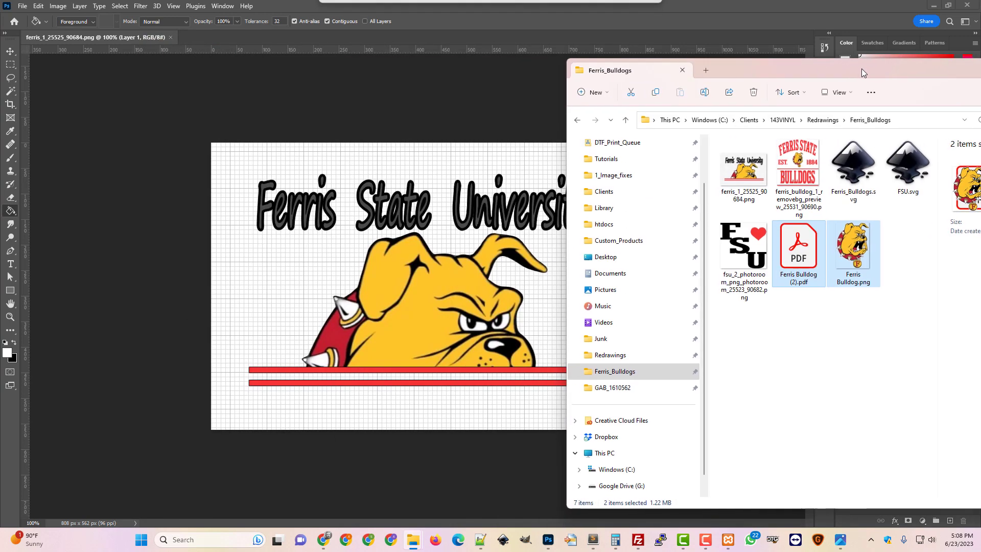
left_click_drag(858, 248, 503, 389)
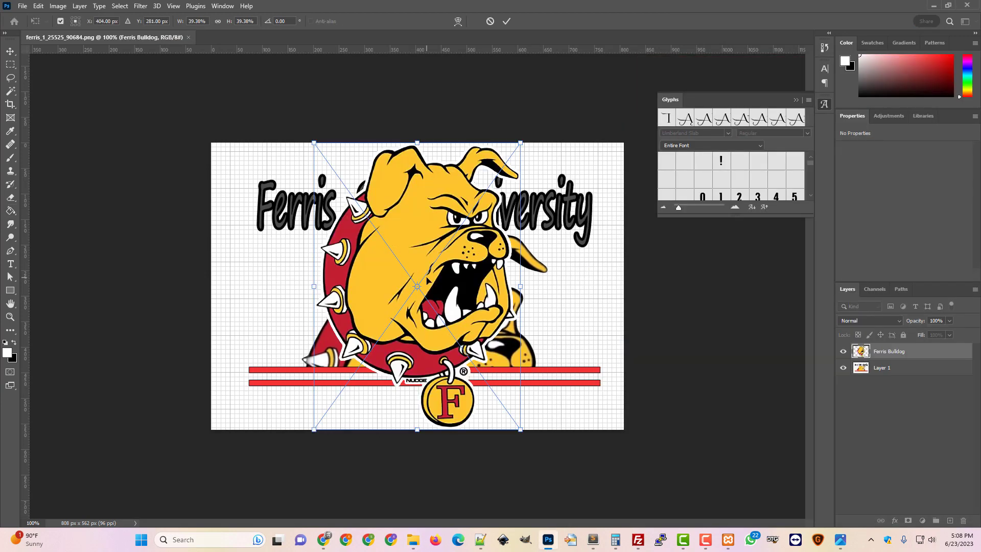
key("Escape")
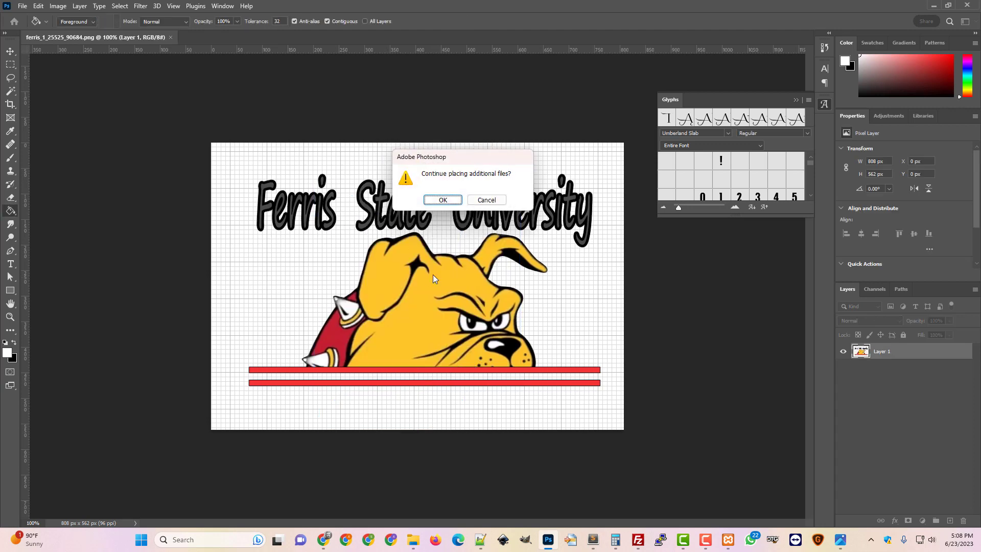
left_click(488, 203)
Check the pixel dimensions and resolution of the Ferris State University image without changing them
left_click(60, 6)
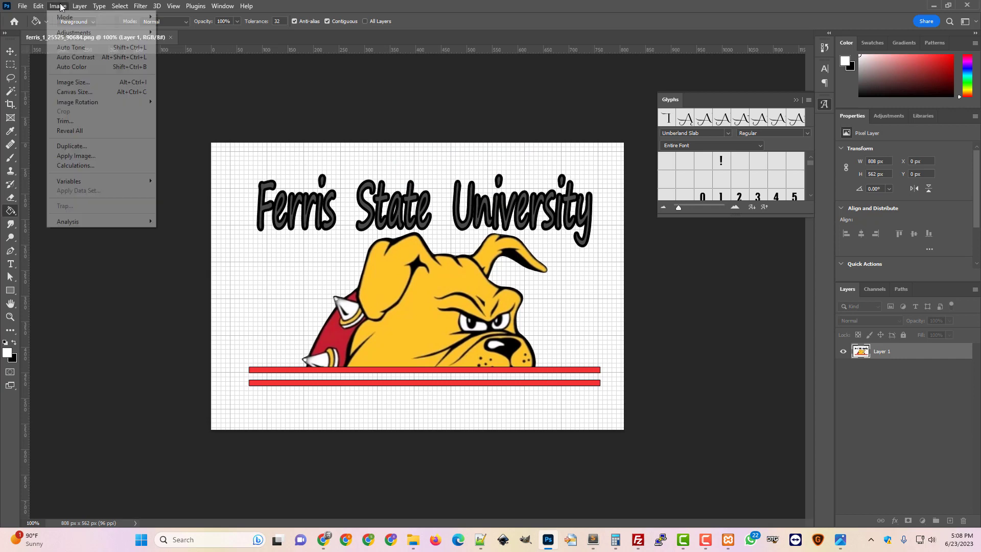
left_click(77, 82)
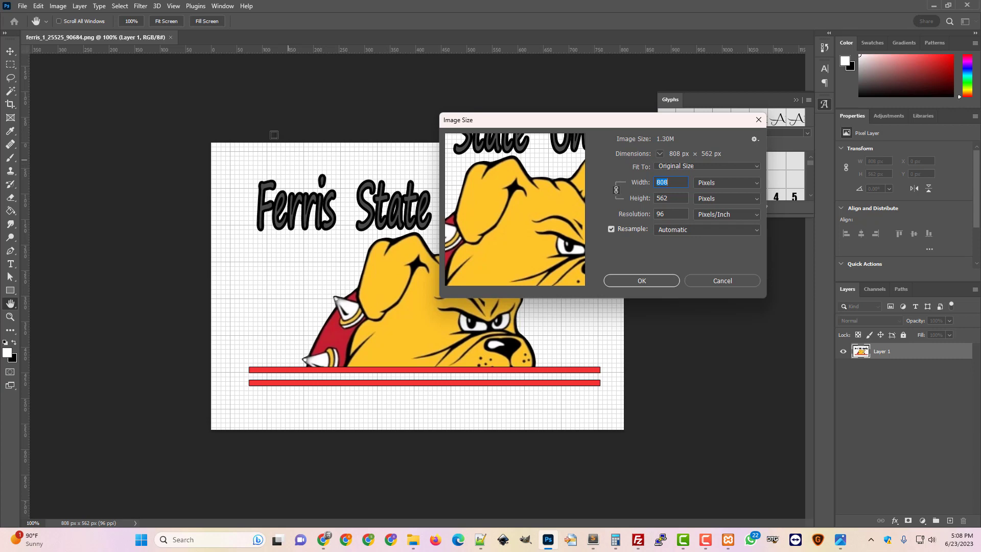
left_click_drag(606, 121, 793, 139)
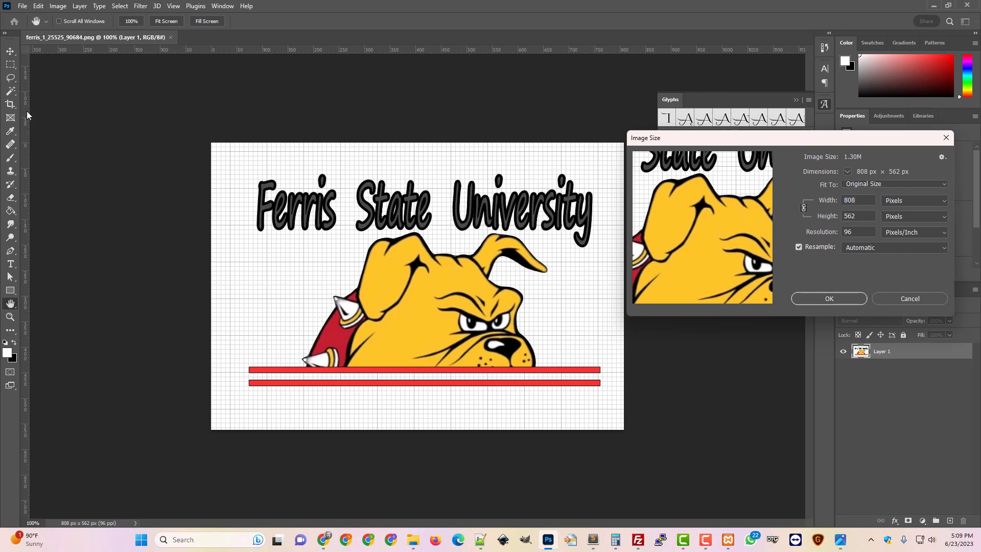
left_click(876, 299)
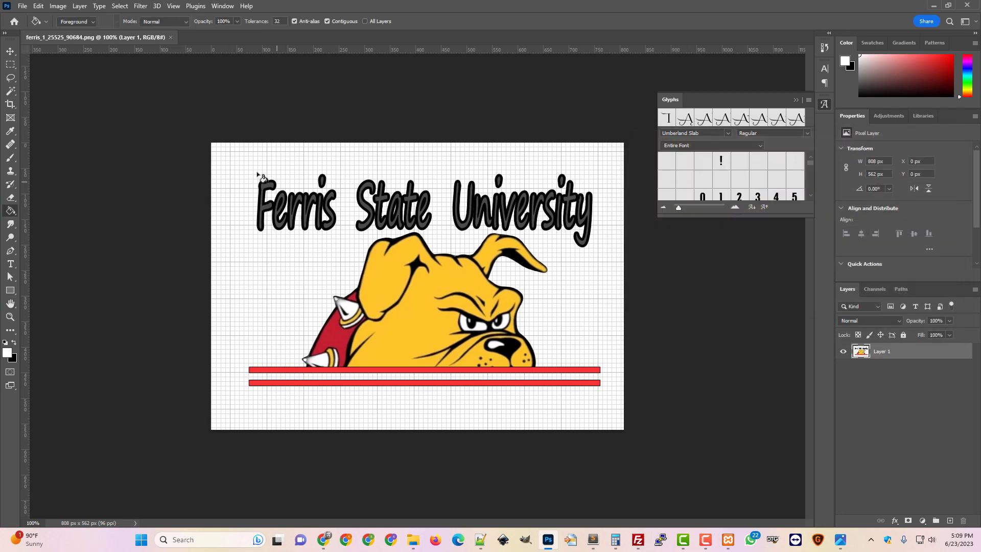
Crop the image closely around the lettering, bulldog and red lines, to about 710 x 432 px
left_click(10, 104)
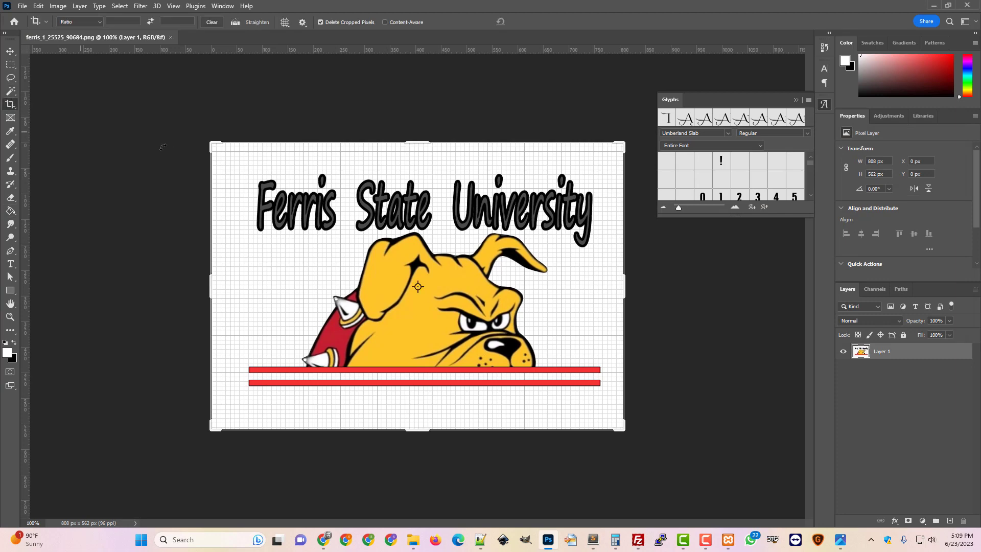
mouse_move(213, 144)
left_mouse_down()
mouse_move(228, 146)
mouse_move(227, 157)
left_mouse_up()
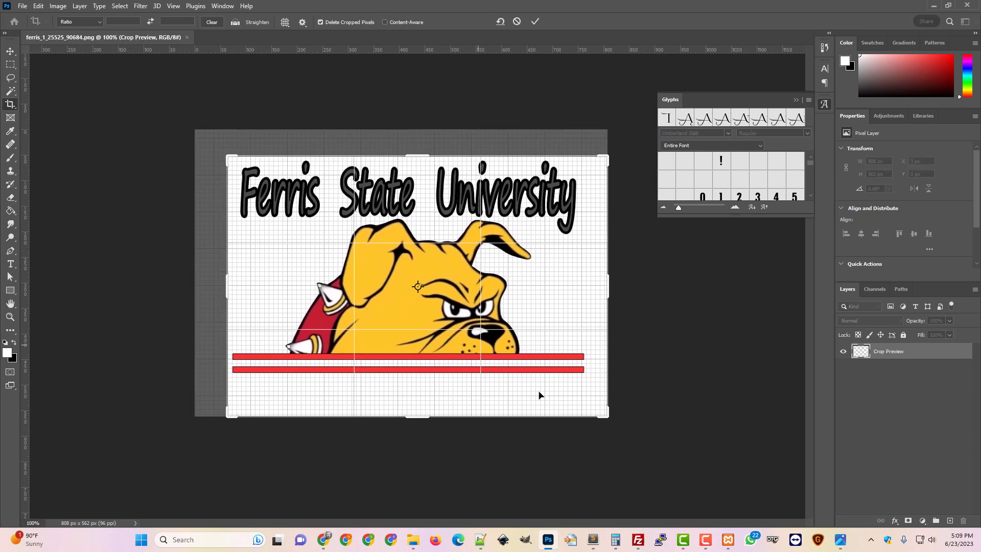
mouse_move(607, 417)
left_mouse_down()
mouse_move(608, 396)
mouse_move(599, 398)
left_mouse_up()
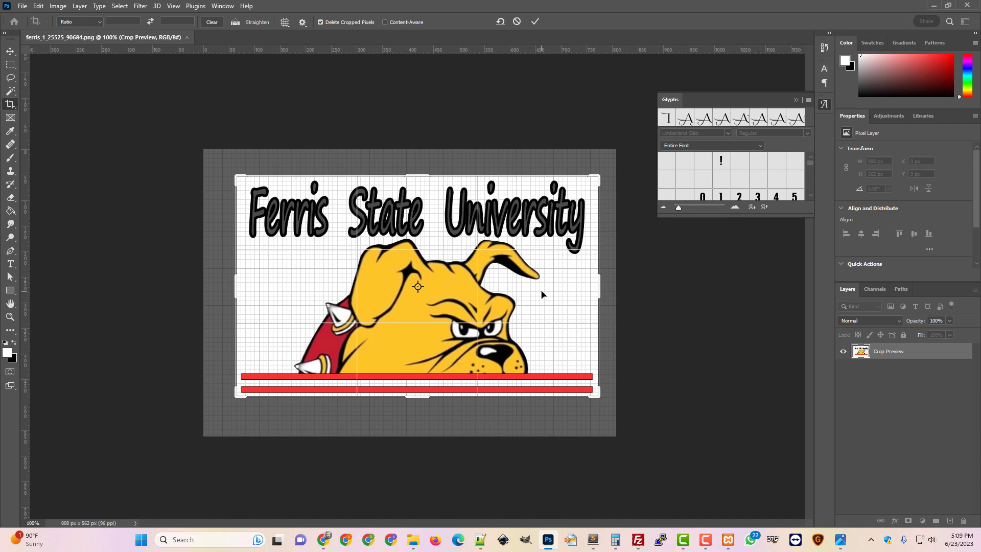
key("Return")
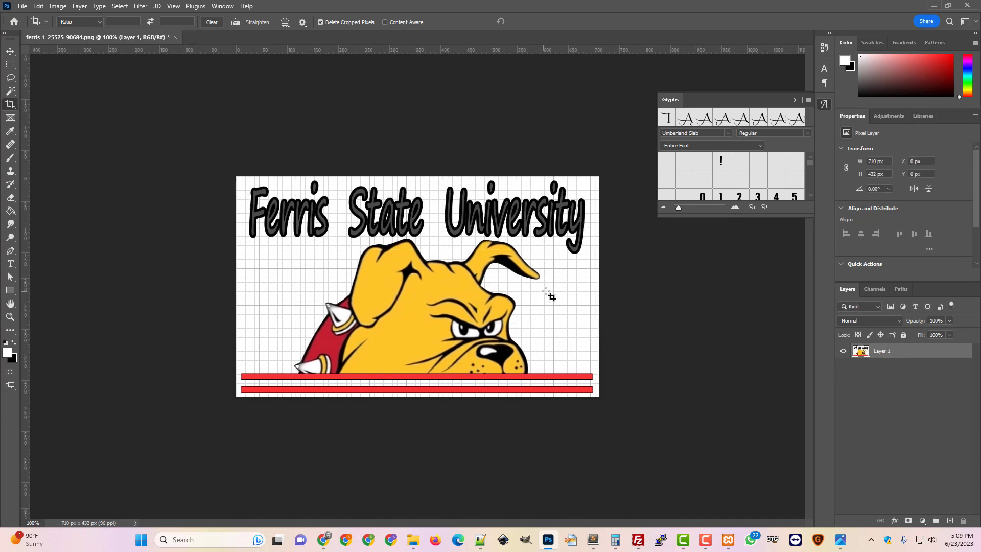
Resize the cropped image proportionally to a width of 1500 pixels
left_click(58, 7)
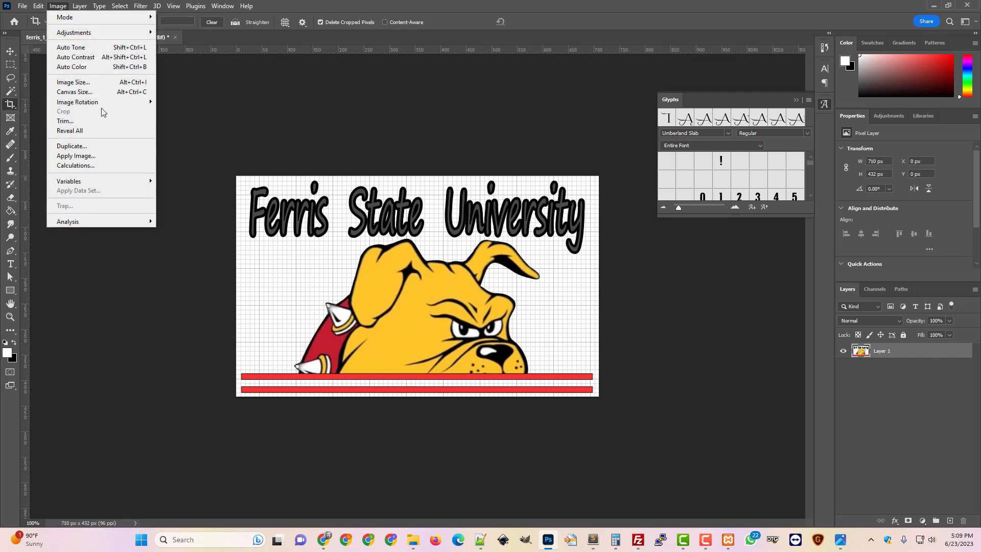
left_click(73, 82)
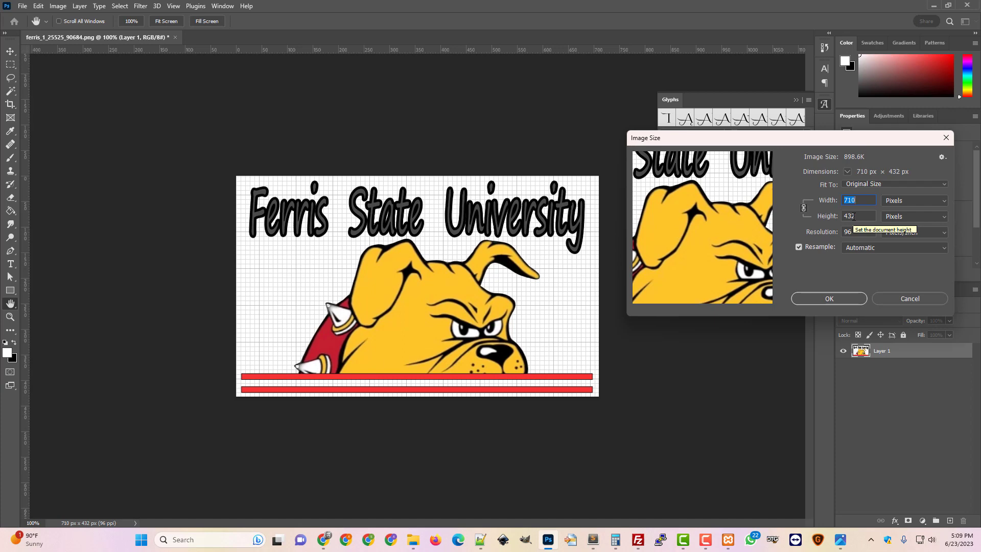
type("1500")
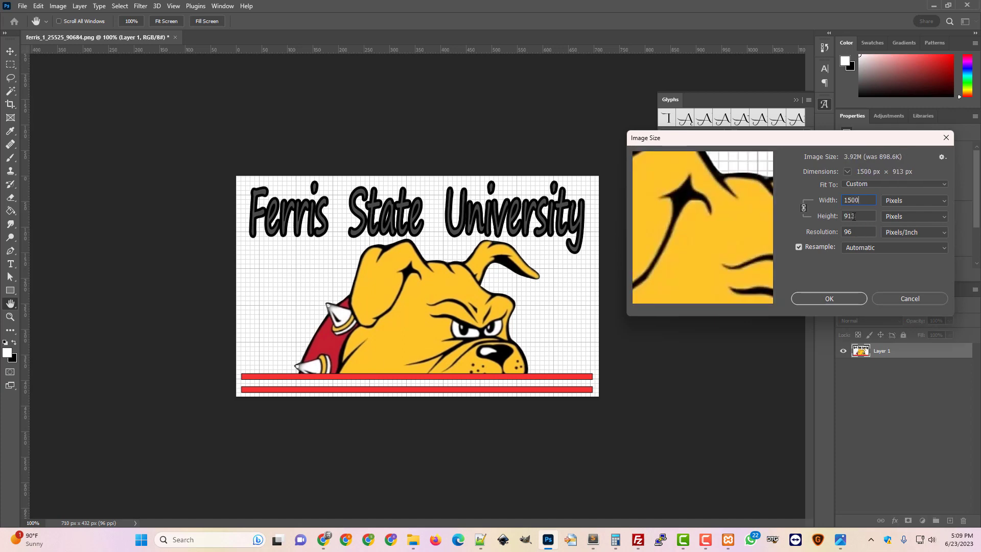
key("Return")
key("c")
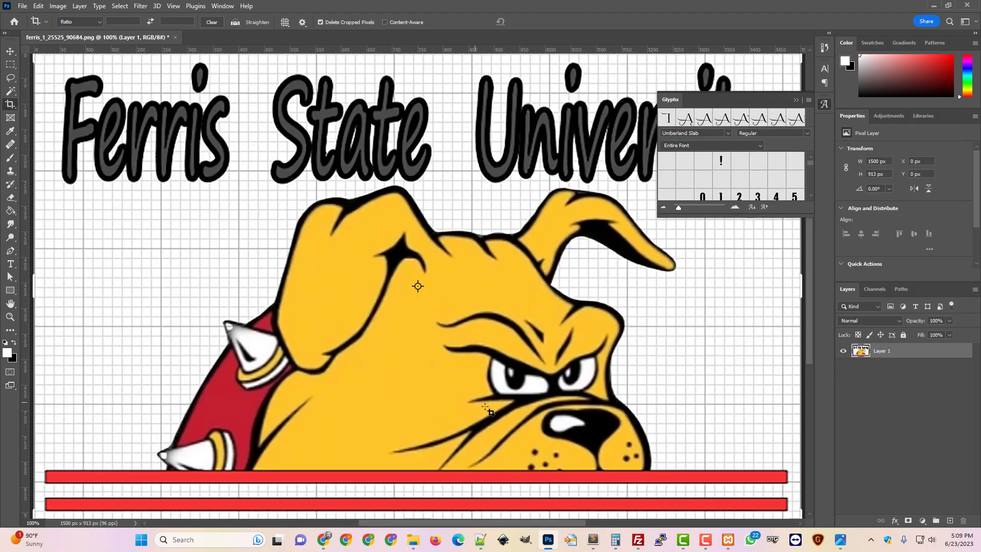
Place Ferris Bulldog.png from the Ferris_Bulldogs folder into the image as a centred layer at its default fitted size
key("ctrl+minus")
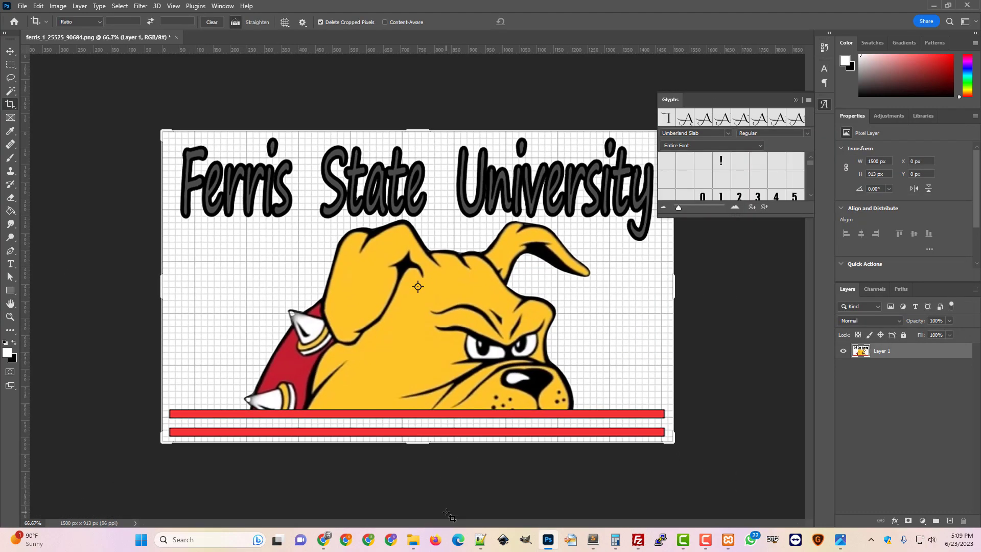
key("ctrl+minus")
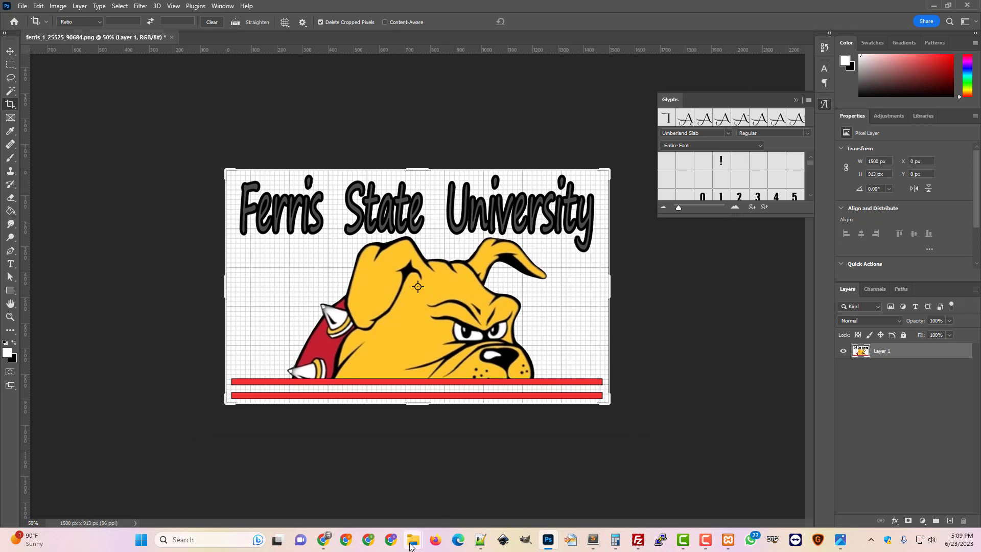
mouse_move(411, 546)
left_click(450, 477)
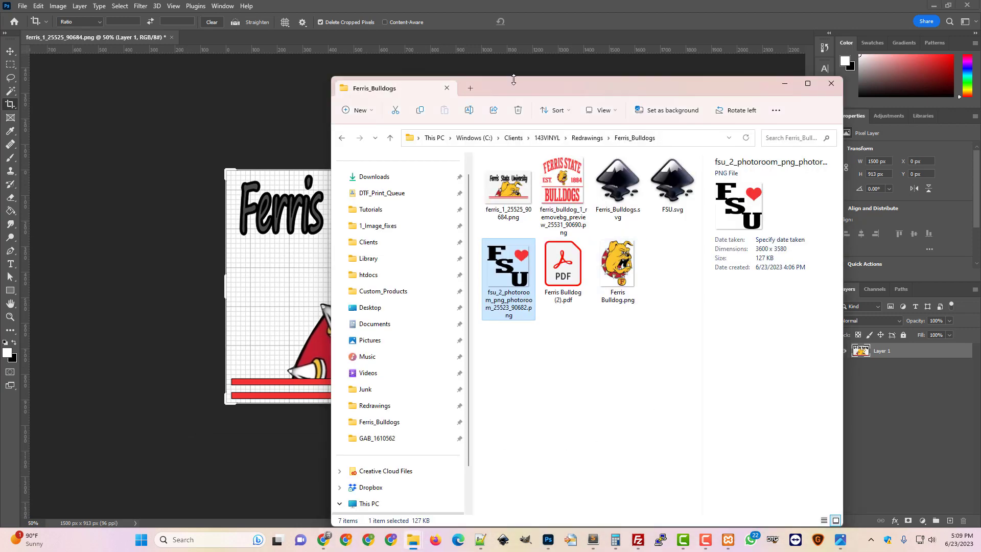
left_click_drag(513, 80, 760, 80)
left_click_drag(865, 269, 463, 360)
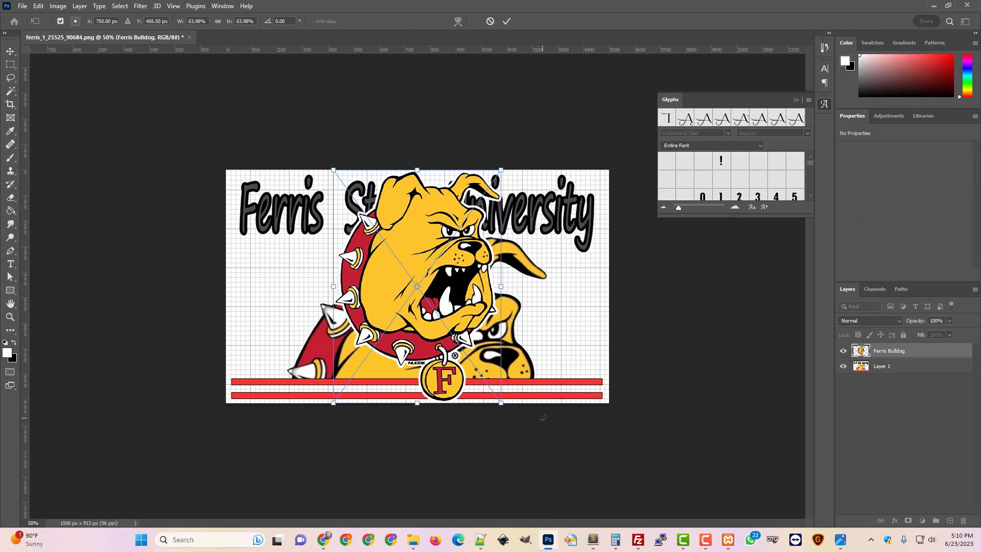
key("Return")
key("c")
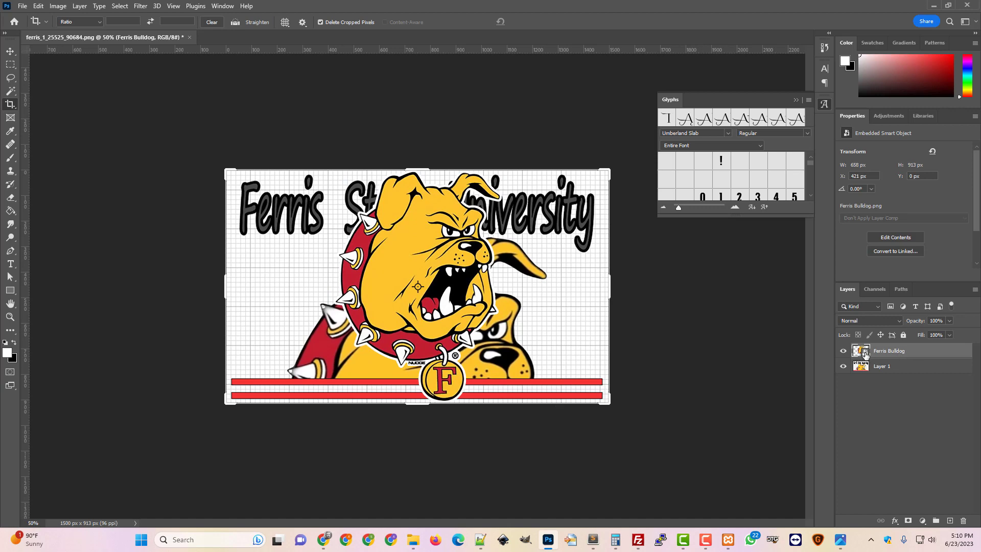
Open the contents of the placed Ferris Bulldog smart object for editing
key("ctrl")
key("ctrl+equal")
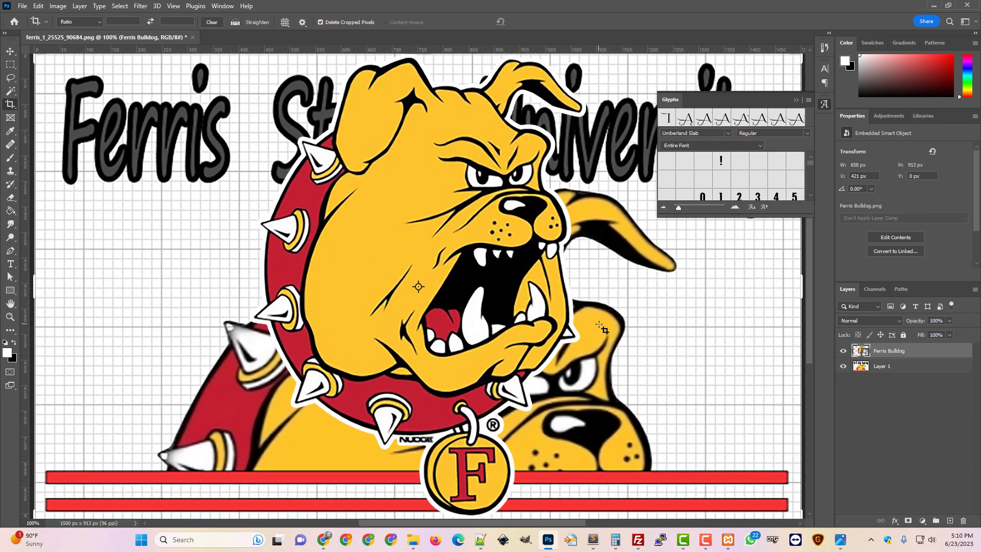
key("ctrl+equal")
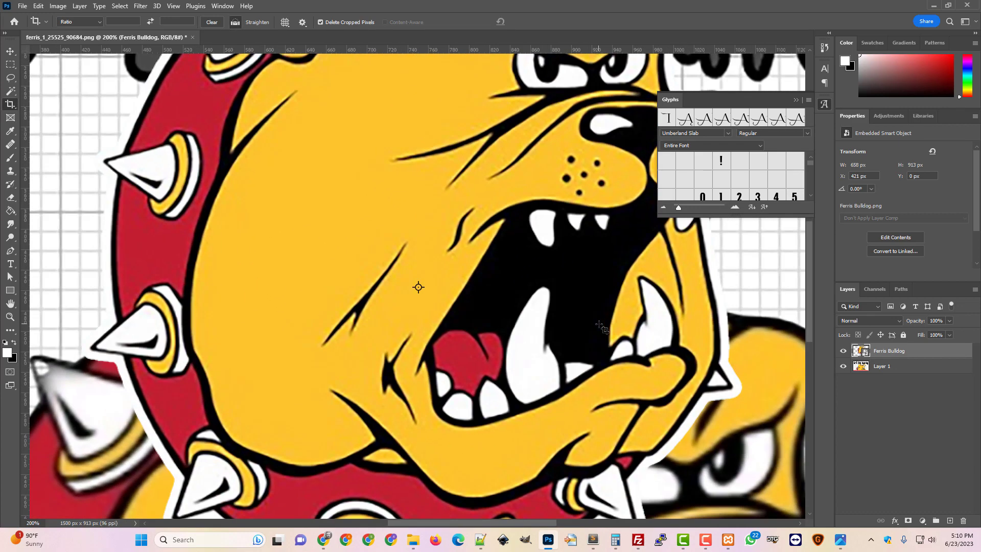
key("ctrl+minus")
key("ctrl+minus")
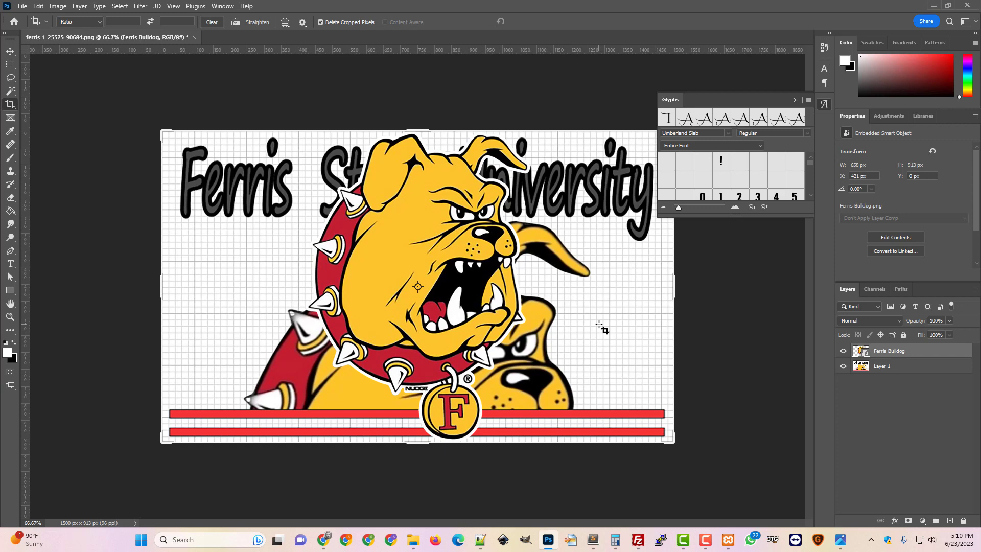
double_click(869, 352)
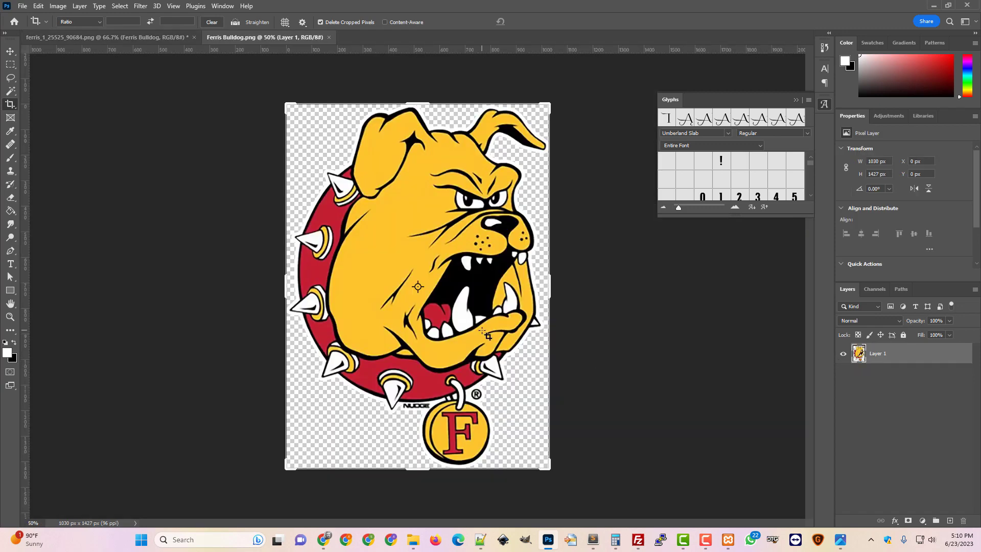
Remove the outer white border around the bulldog using the Magic Wand at tolerance 40, and save the smart object's contents
left_click(10, 90)
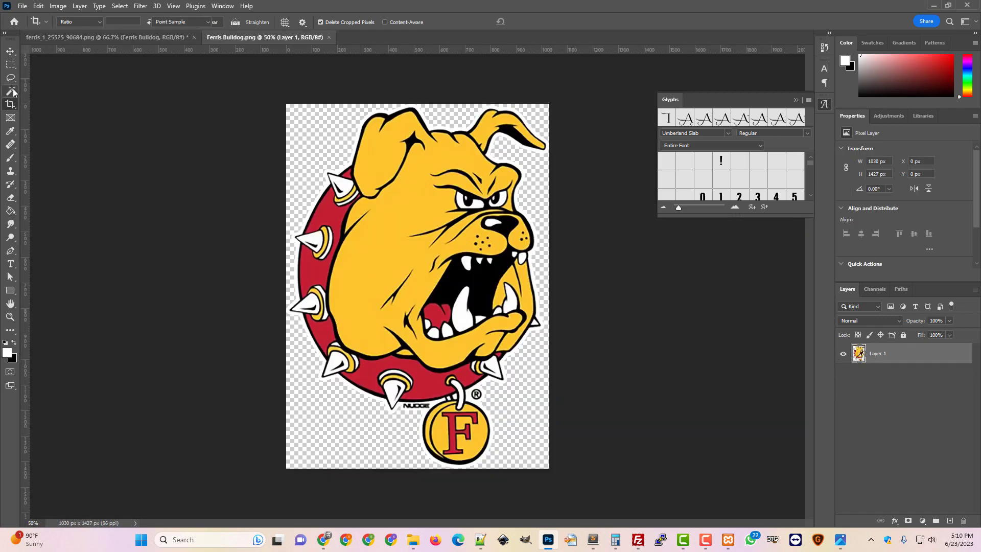
left_click(352, 161)
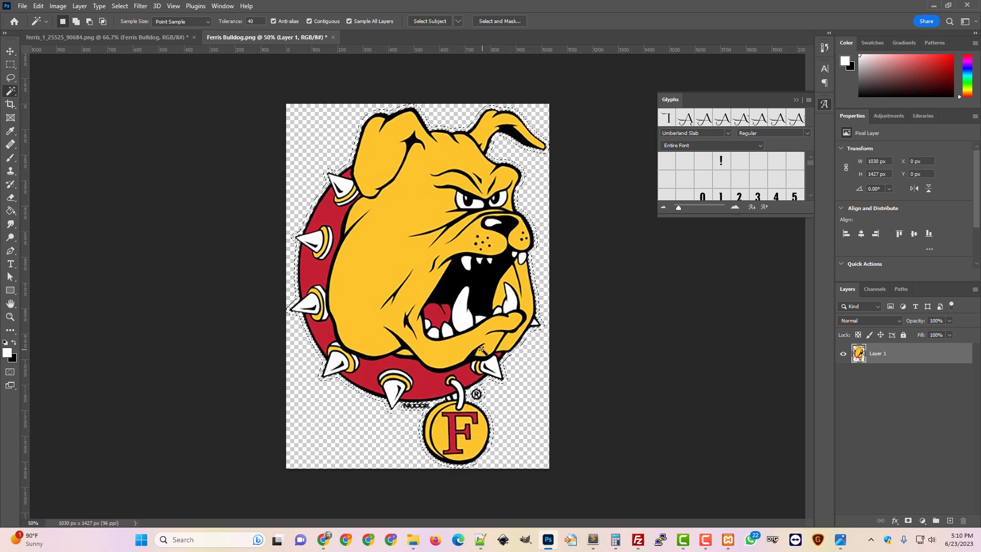
key("ctrl+d")
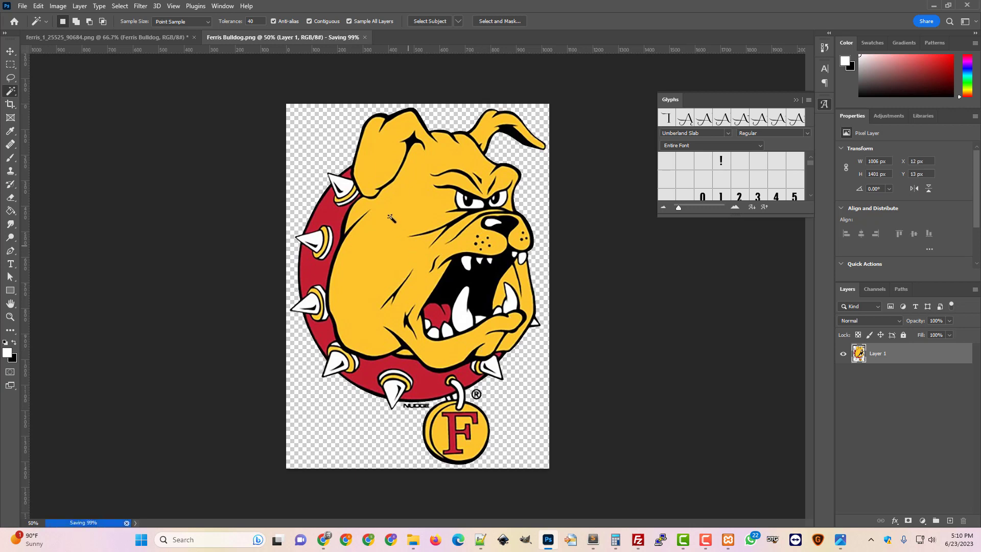
In the ferris_1_25525_90684.png document, scale the Ferris Bulldog layer to about 90% and move it over the blurry bulldog below the title
left_click(169, 38)
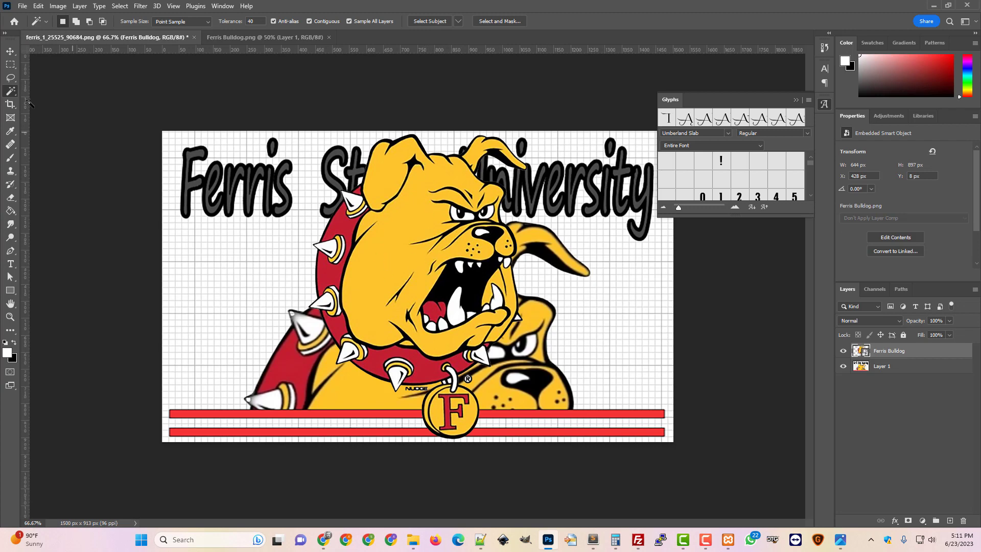
left_click(10, 51)
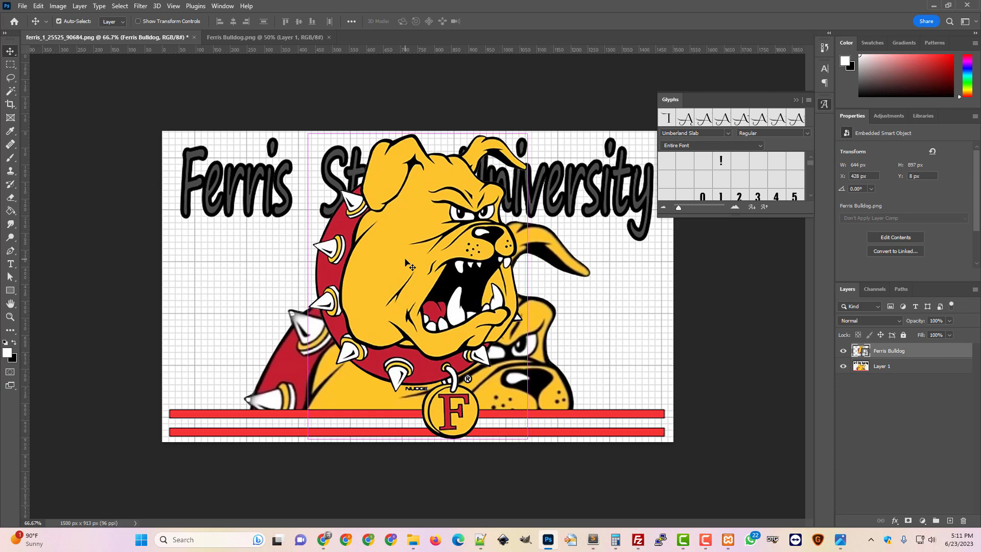
key("ctrl+t")
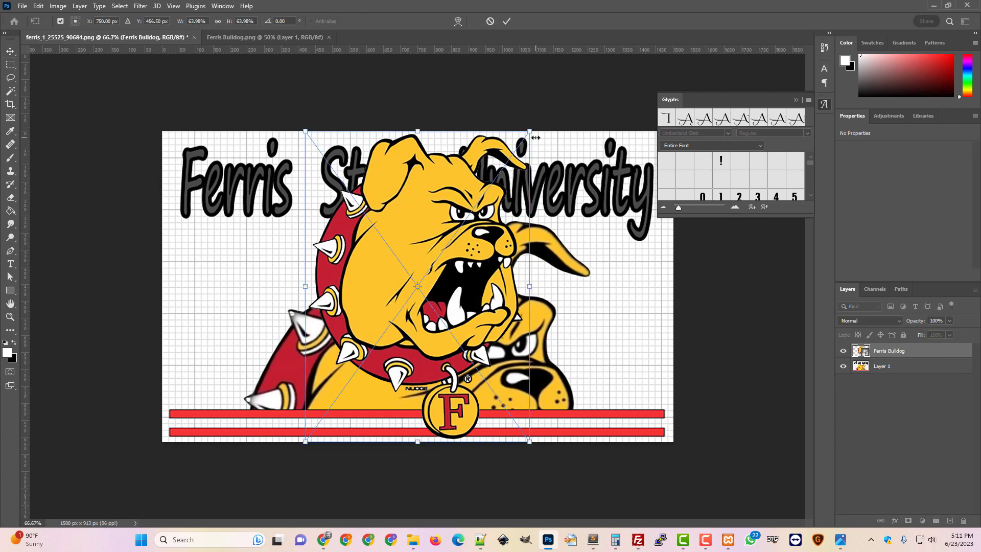
left_click_drag(530, 441, 651, 516)
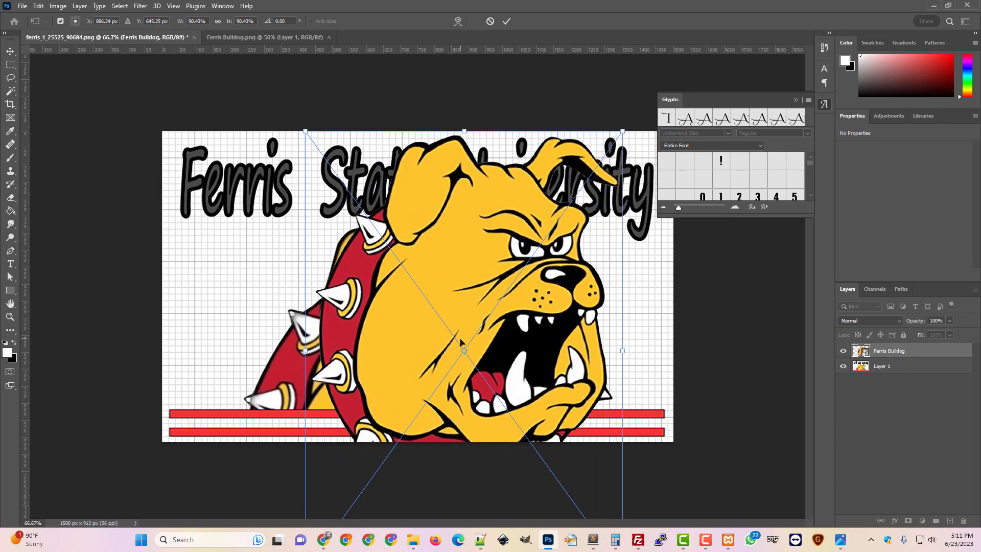
left_click_drag(489, 249, 433, 335)
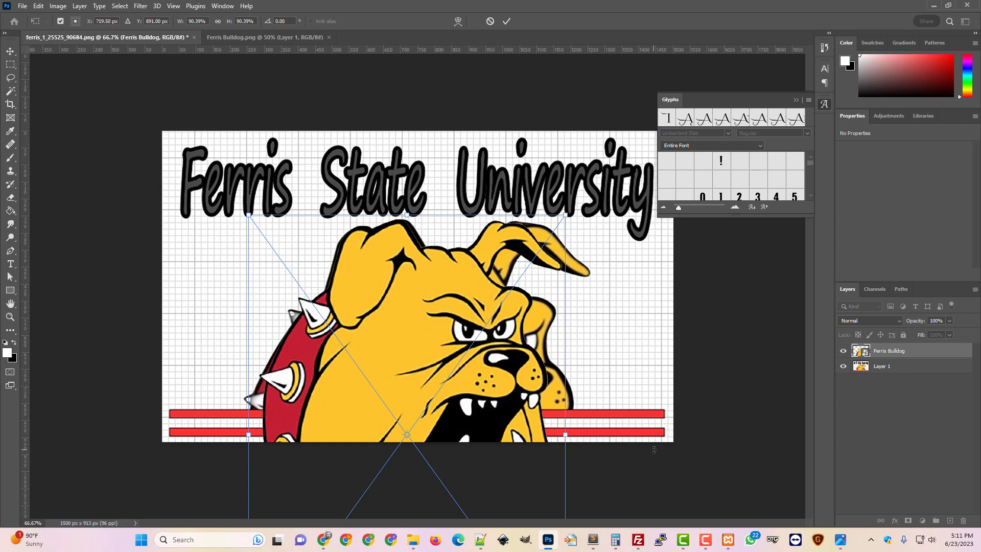
Enlarge the bulldog proportionally to about 99% and reposition it over the blurry bulldog
key("ctrl+minus")
key("ctrl+minus")
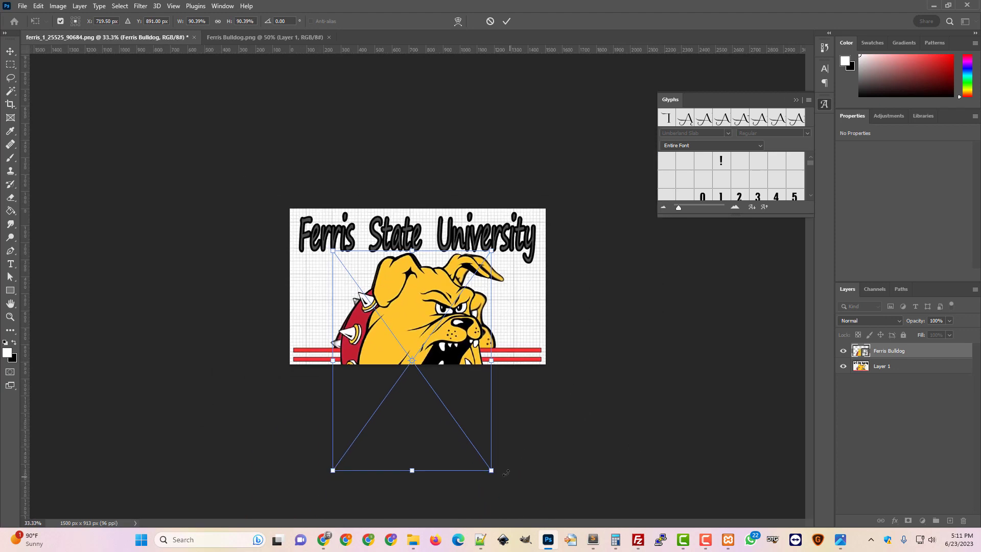
left_click_drag(491, 470, 514, 489)
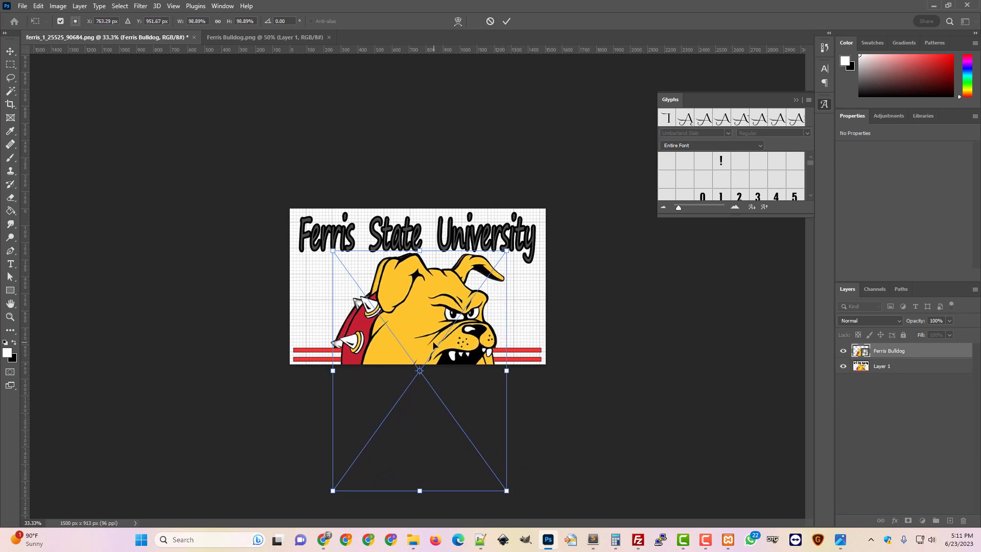
left_click_drag(433, 342, 425, 350)
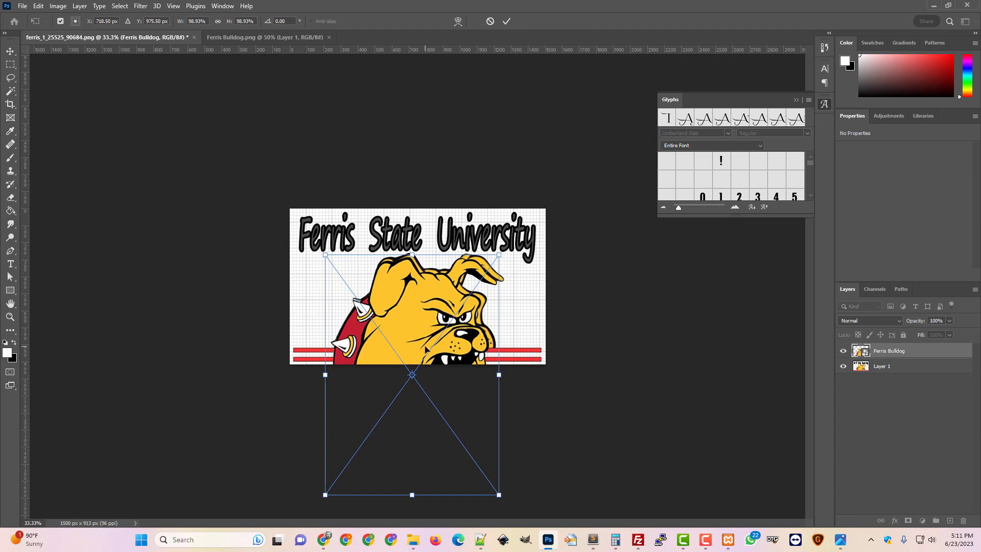
Nudge the bulldog in small increments to line up its ears, eyes and collar with the blurry bulldog beneath
scroll(424, 349, "up", 2)
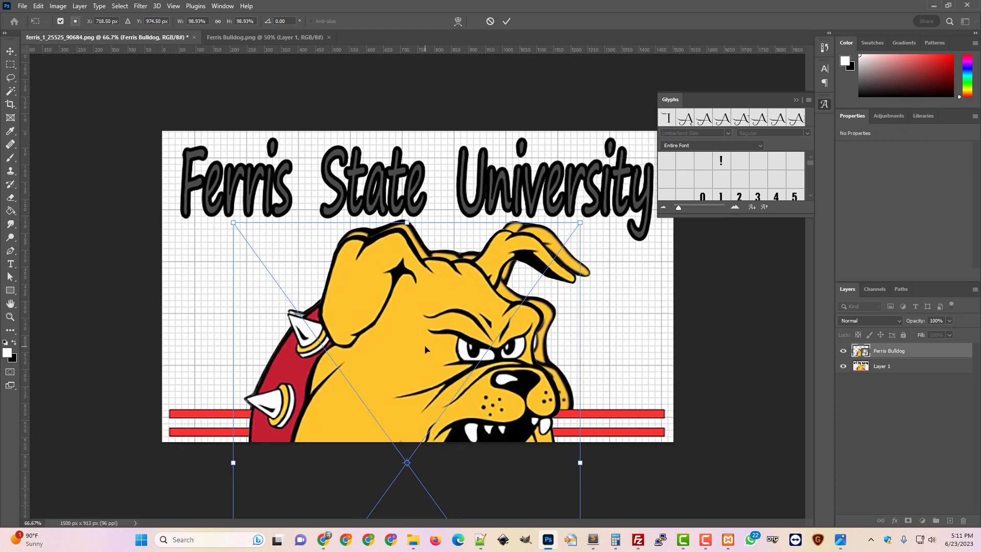
key("Up")
key("Up")
key("Up")
key("Right")
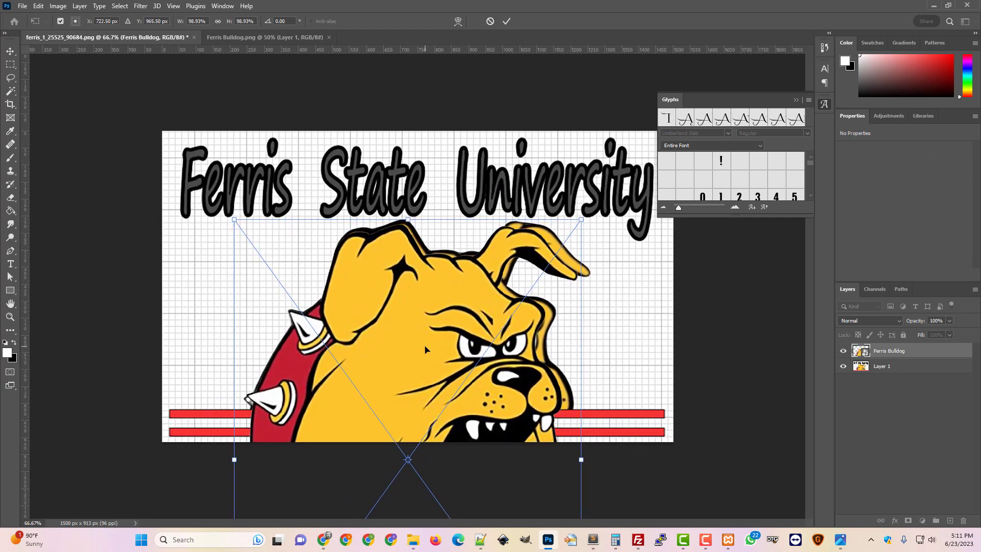
key("Up")
key("Up")
key("Right")
key("Right")
key("Left")
key("Left")
key("Left")
key("Down")
key("Down")
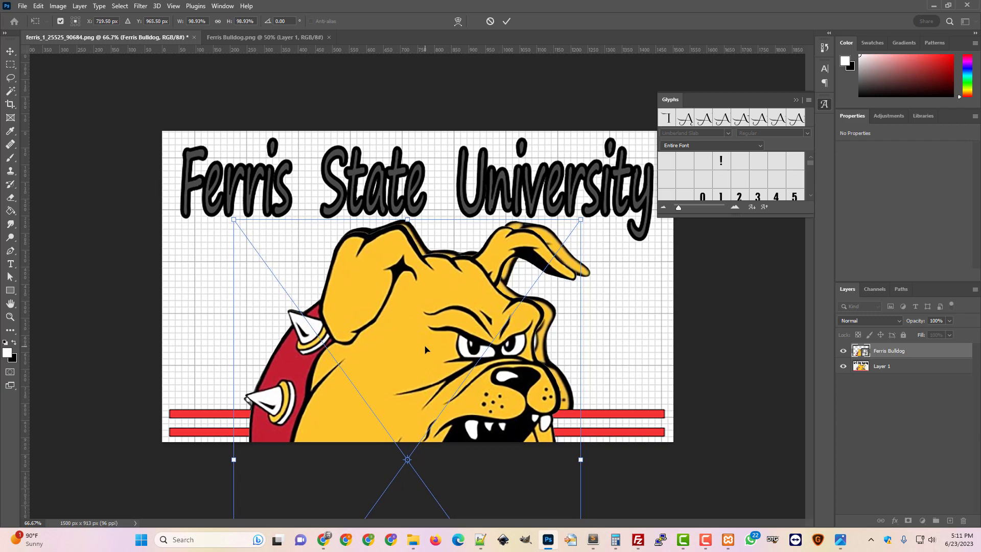
key("Up")
key("Up")
key("Left")
key("Left")
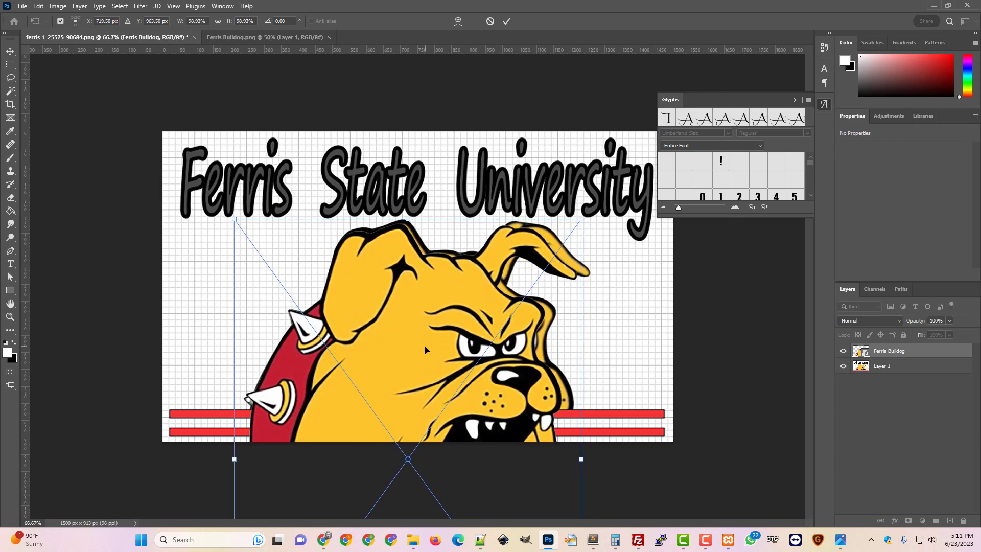
key("Up")
key("Up")
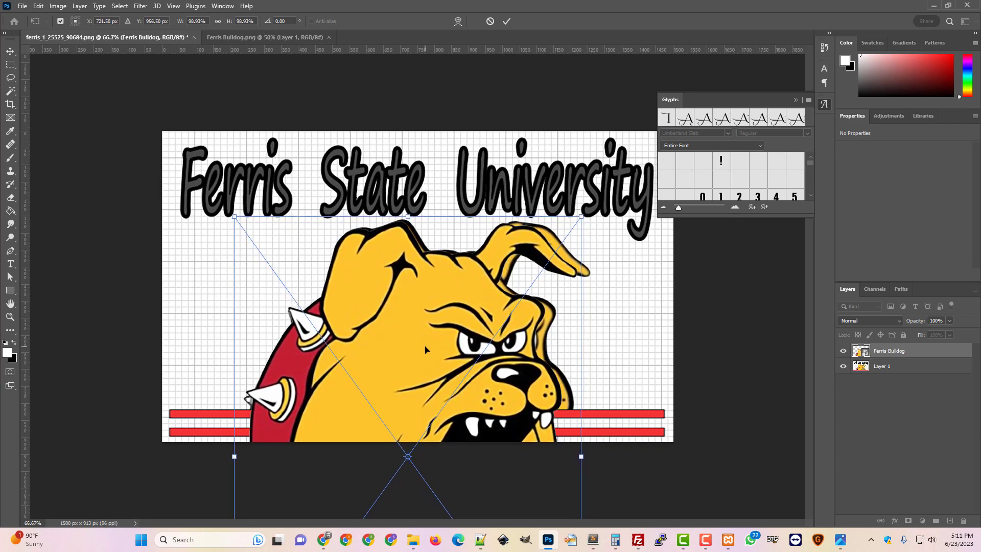
key("Up")
key("Up")
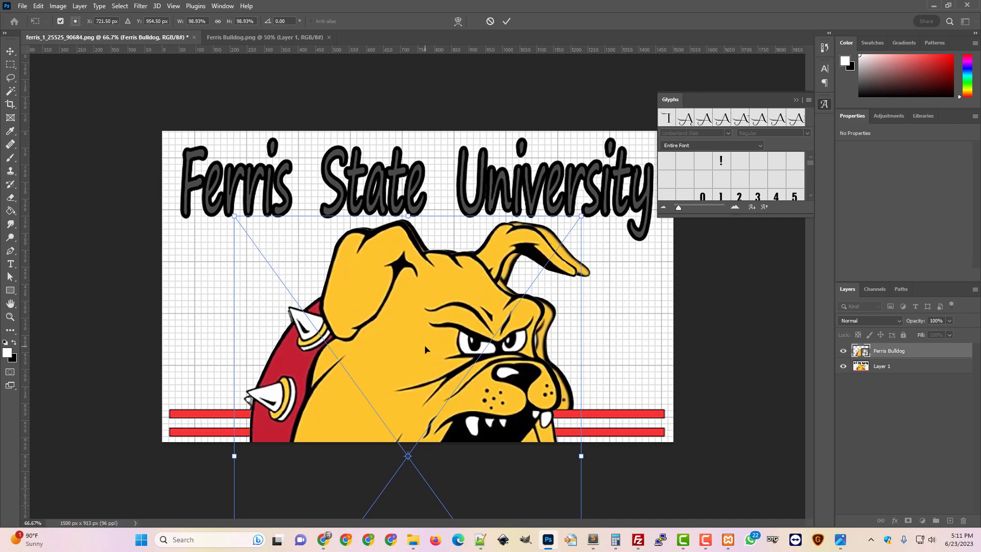
key("Down")
key("Down")
key("Down")
key("Down")
key("Down")
key("Down")
key("Down")
key("Down")
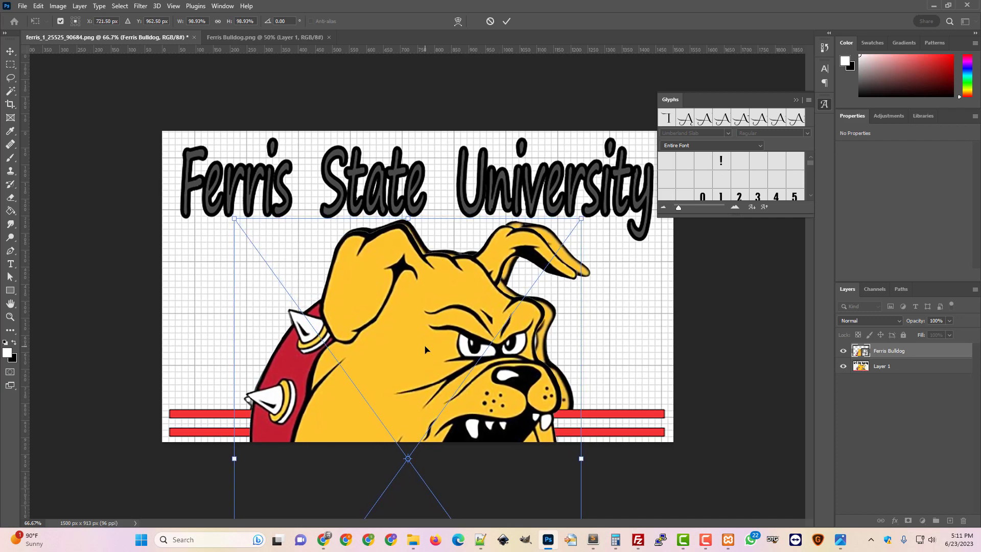
Stretch the bulldog to about 102% width and 99.7% height, apply the transform, and nudge it to X 227 px, Y 258 px
left_click_drag(578, 218, 592, 214)
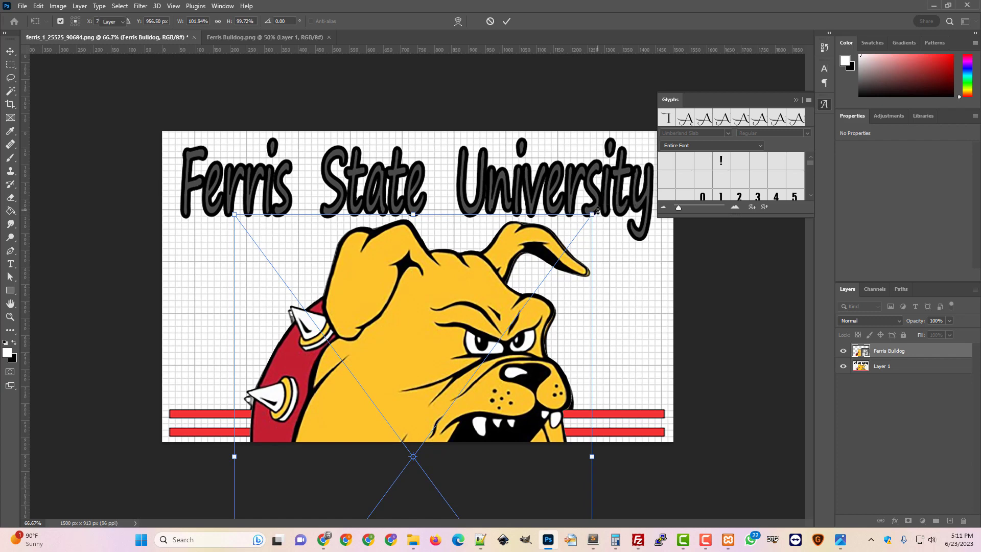
key("Return")
key("Right")
key("Right")
key("Down")
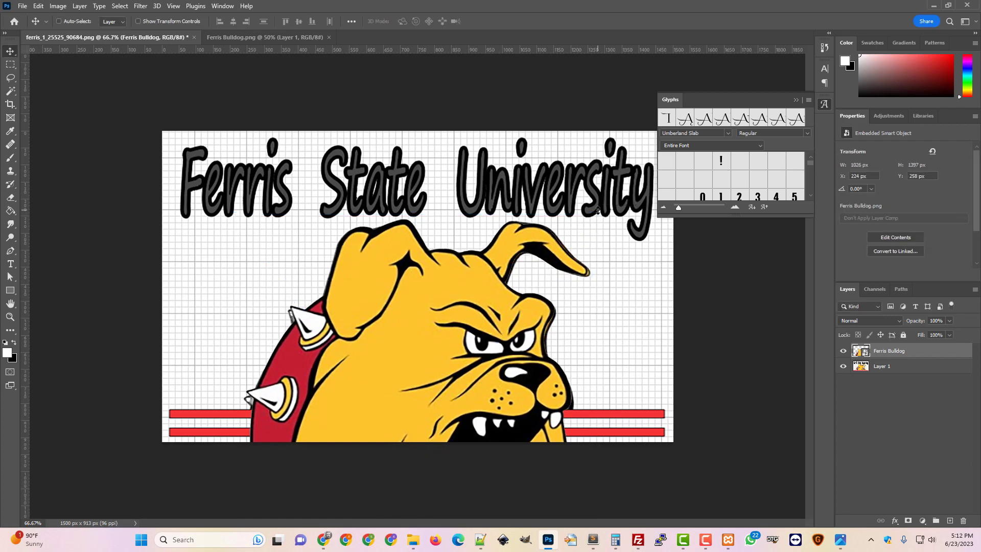
key("Right")
key("Right")
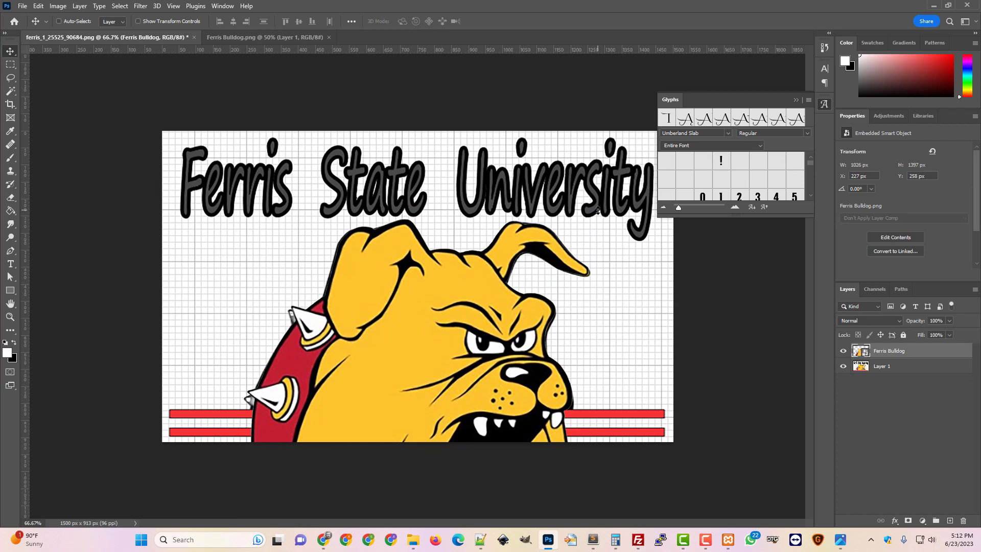
key("Left")
key("Up")
Rasterize the Ferris Bulldog smart object layer
left_click(10, 91)
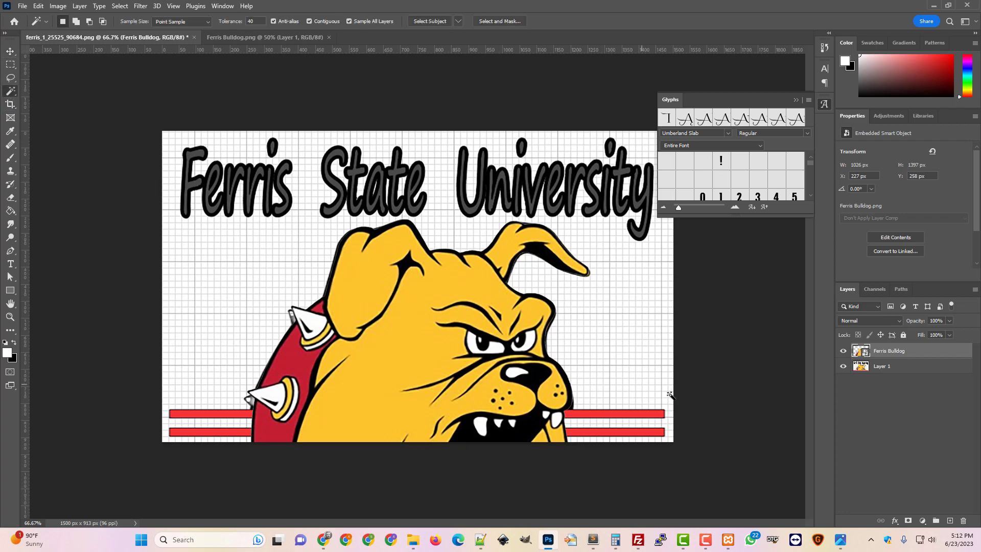
right_click(884, 353)
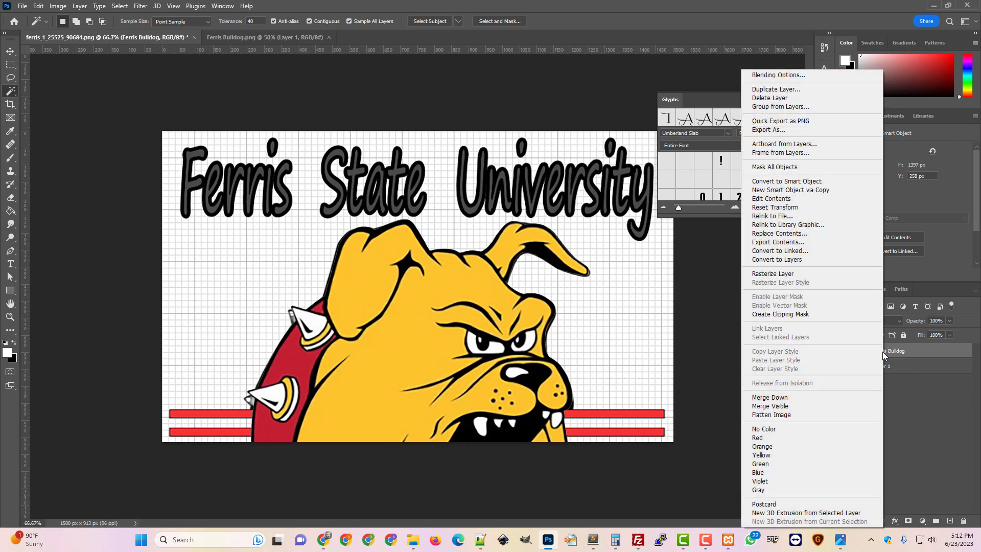
left_click(772, 274)
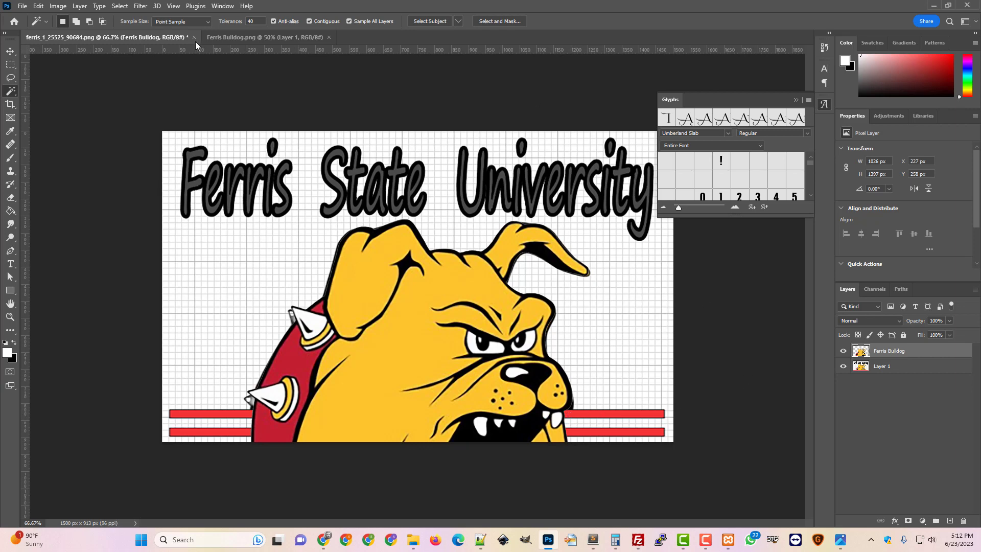
Select the upper red stripe with the Magic Wand at tolerance 40, hiding the Ferris Bulldog layer only while selecting
left_click(844, 351)
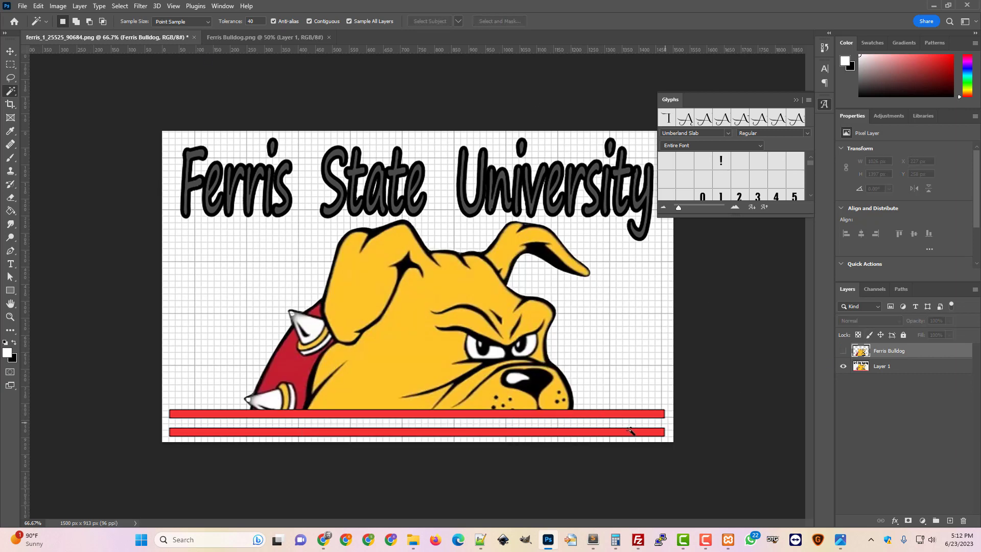
left_click(594, 414)
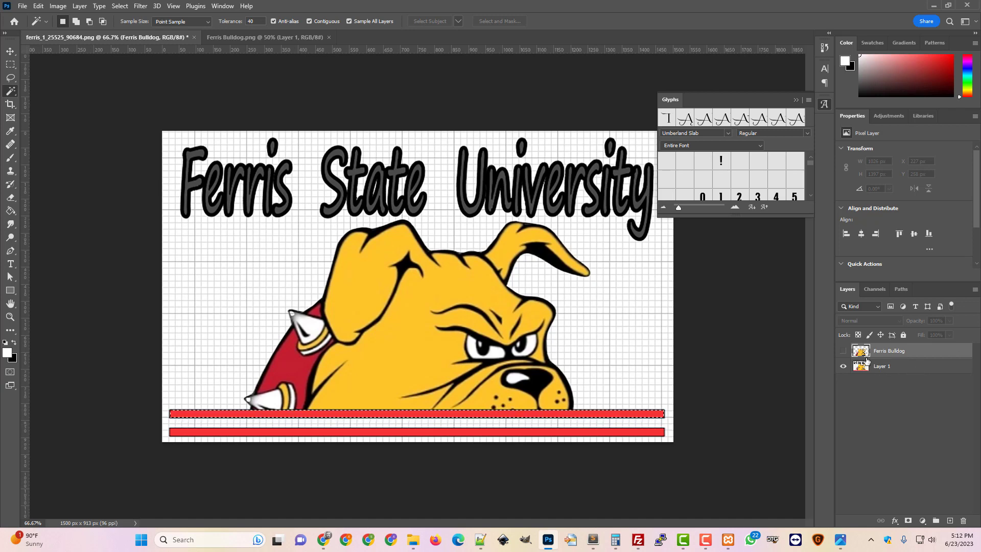
left_click(843, 353)
Duplicate the Ferris Bulldog layer to the bottom of the layer stack, below Layer 1, and convert the copy to a smart object
right_click(890, 351)
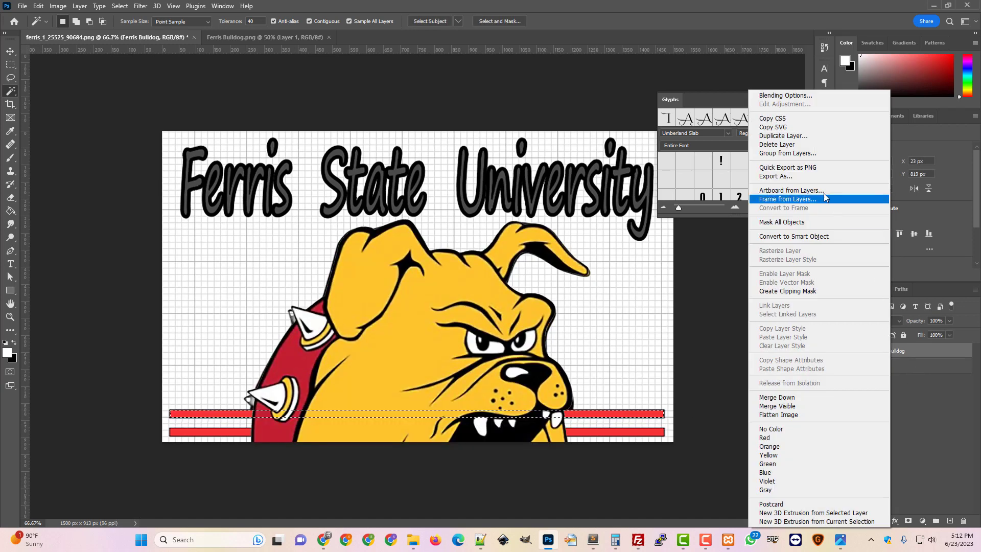
left_click(807, 135)
left_click(571, 152)
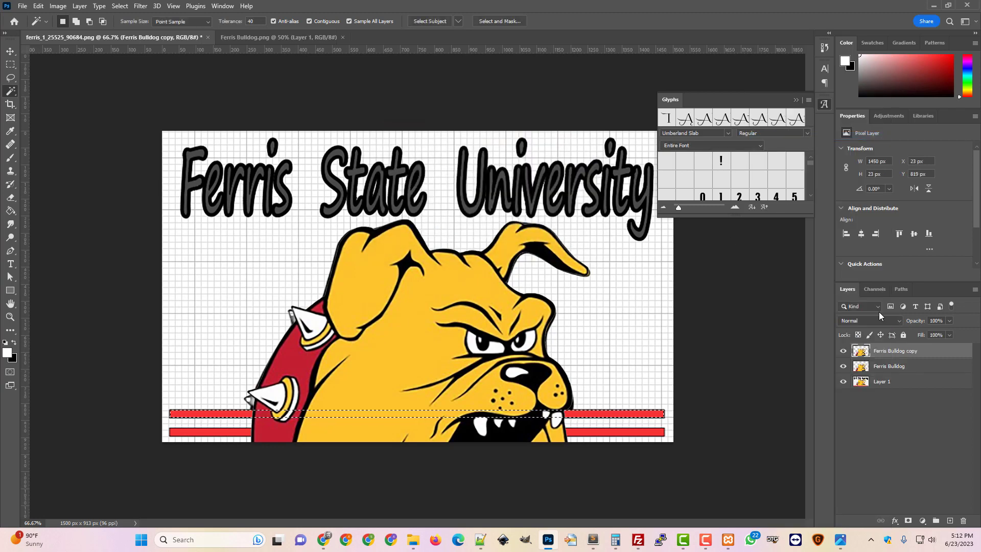
left_click_drag(889, 351, 893, 424)
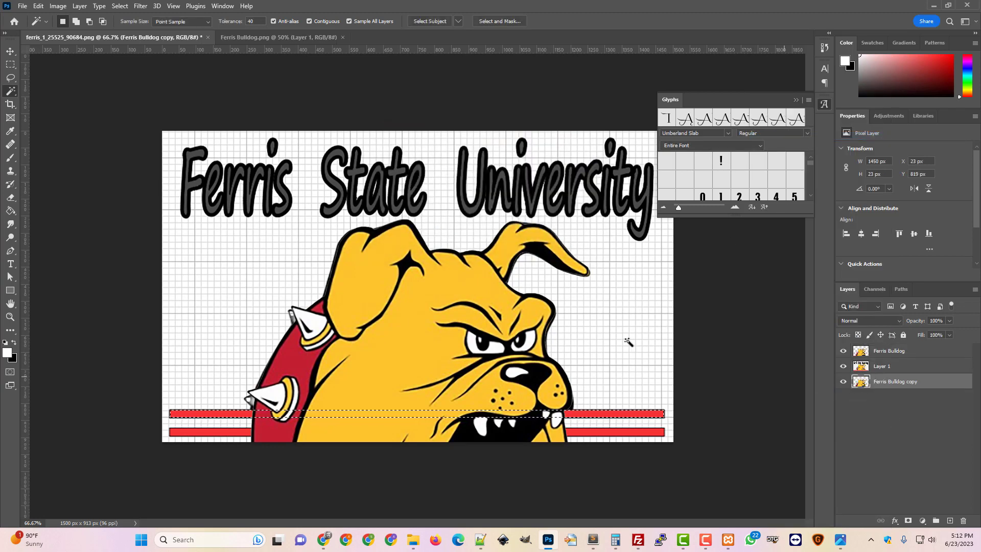
right_click(897, 383)
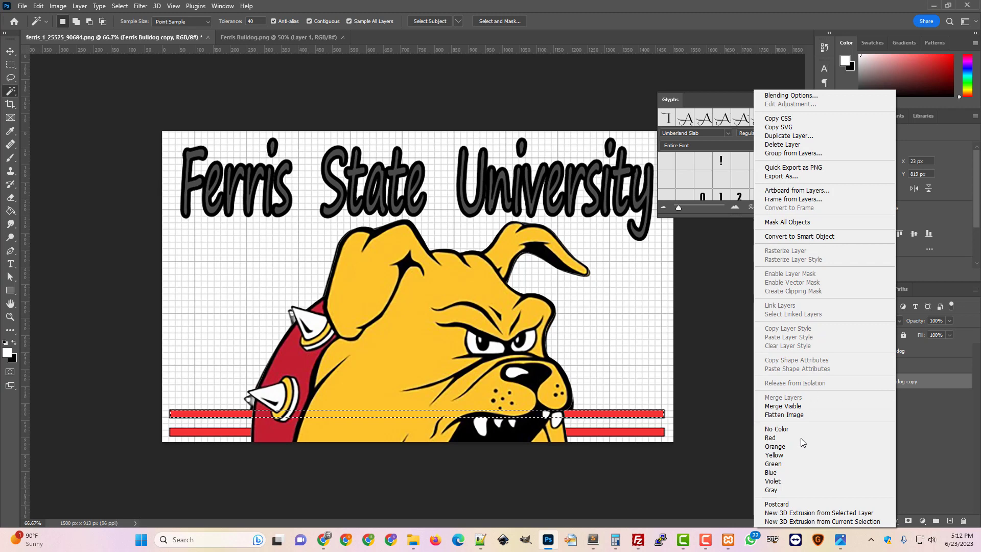
left_click(799, 236)
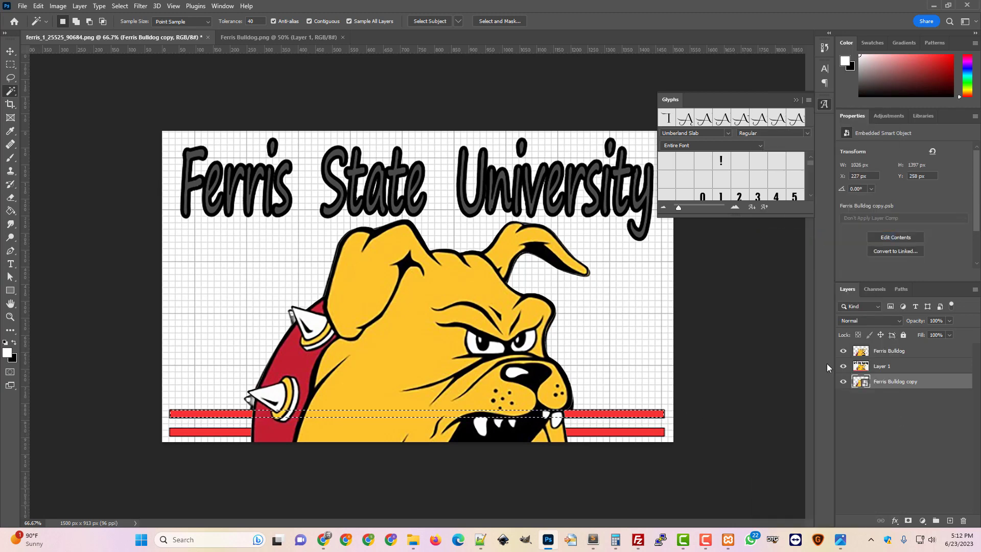
Try clearing the selected stripe area from the Ferris Bulldog layer, and toggle the layer's visibility to compare
left_click(879, 353)
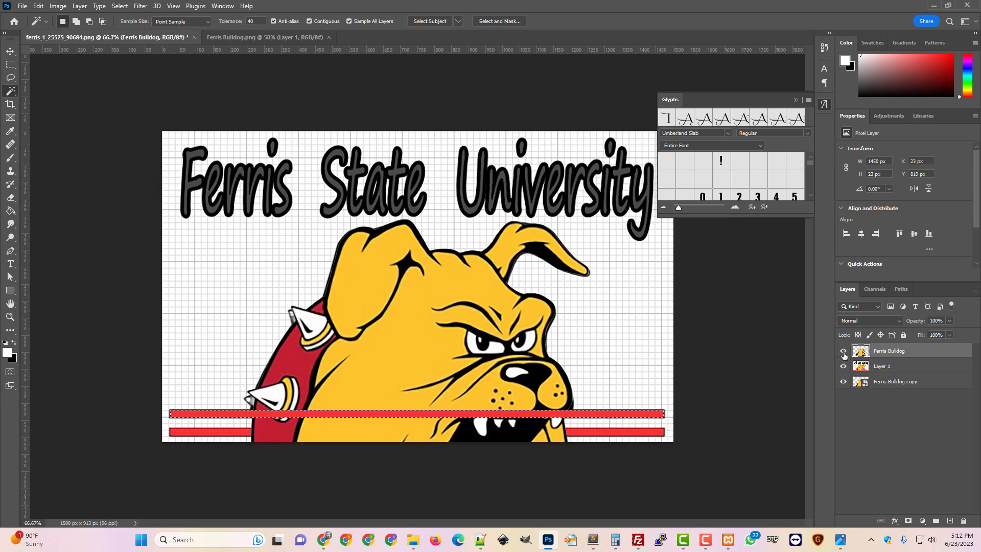
left_click(843, 351)
left_click(844, 351)
left_click(843, 351)
left_click(843, 351)
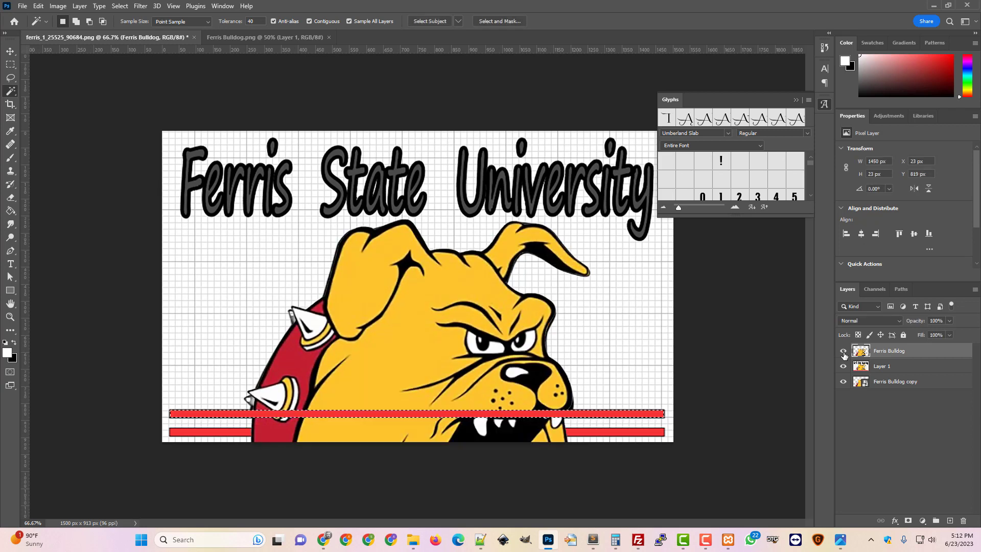
left_click(843, 351)
left_click(843, 351)
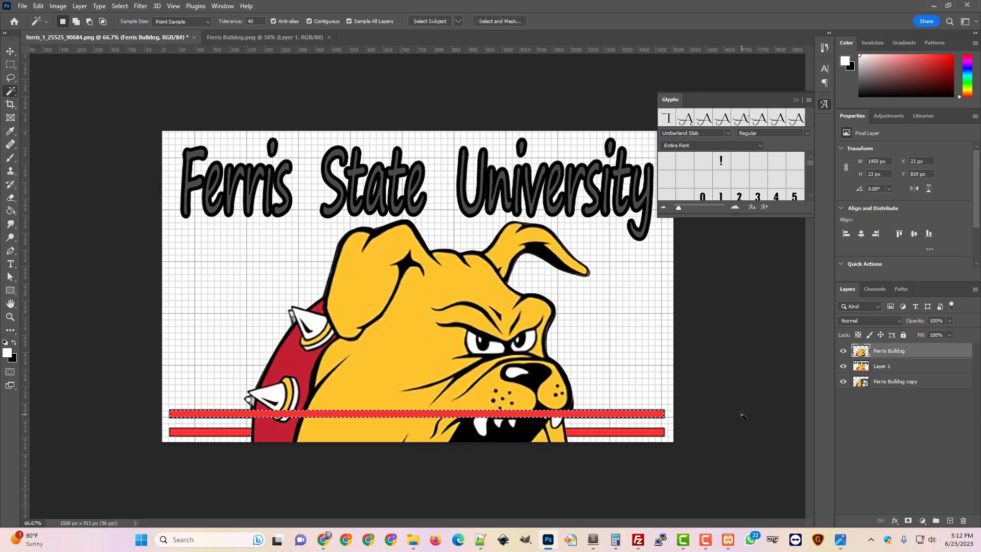
left_click(843, 351)
left_click(844, 351)
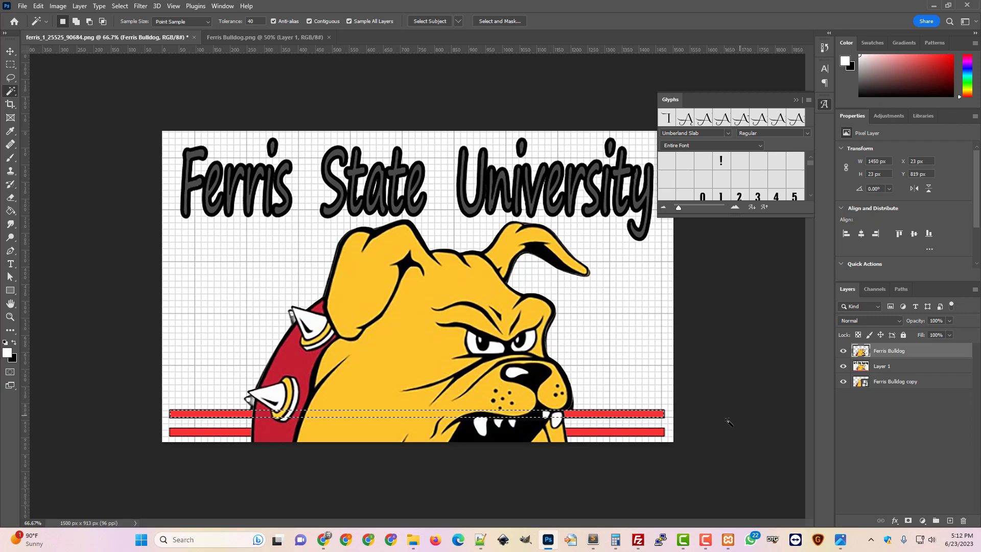
key("v")
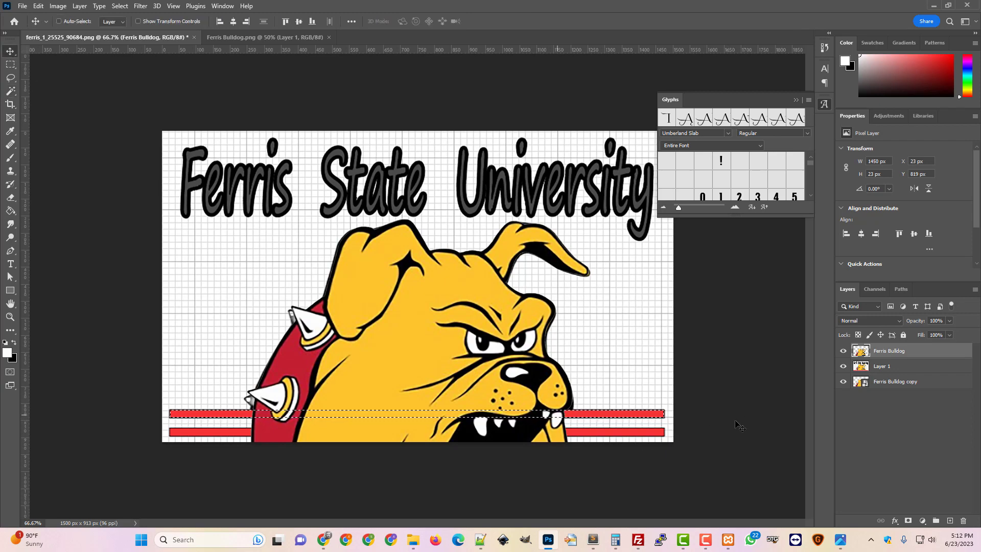
key("ctrl+minus")
key("ctrl+minus")
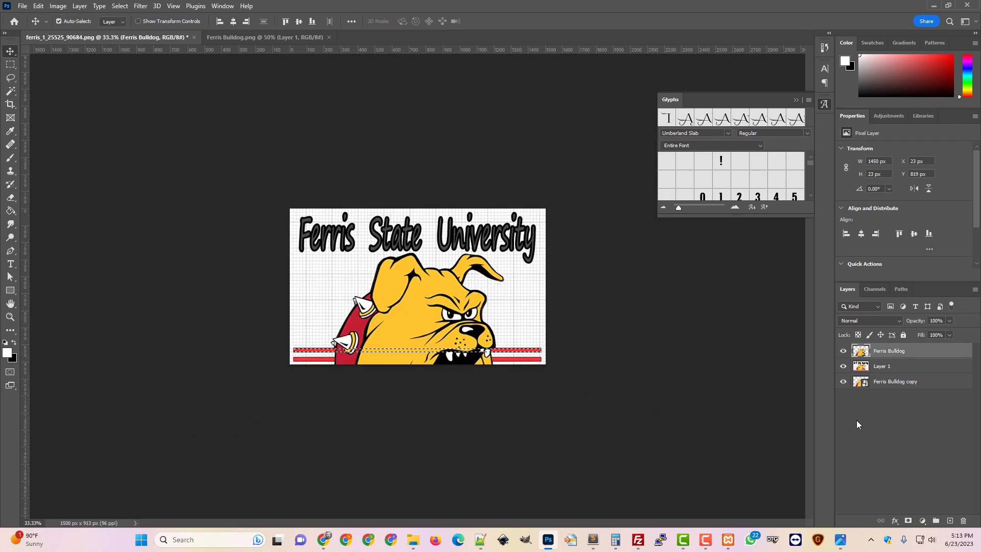
key("ctrl+t")
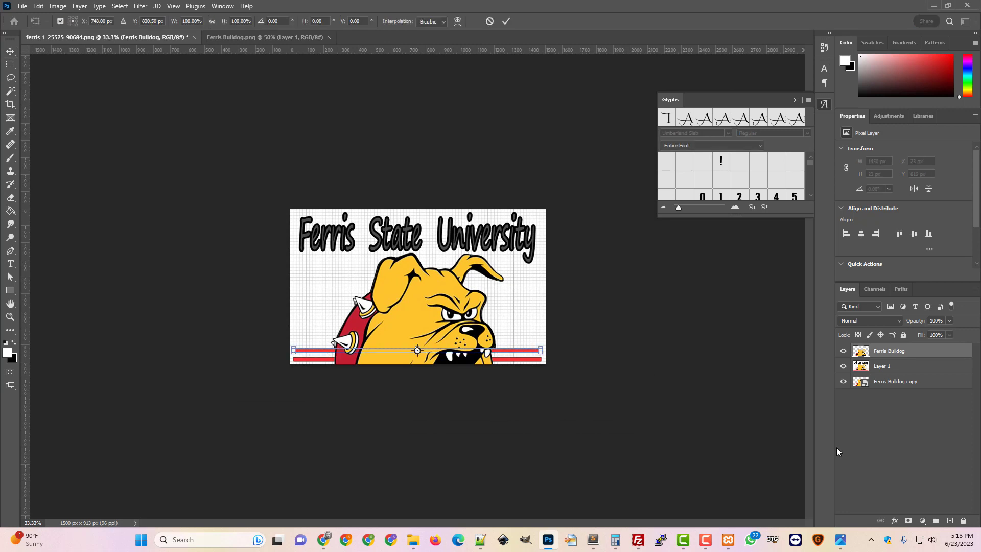
key("Return")
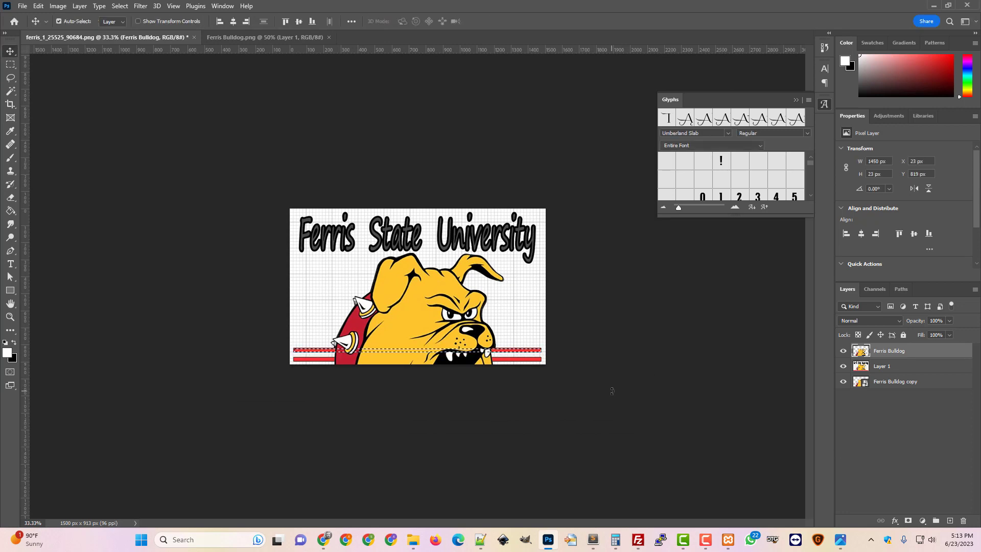
Deselect the stripe area, scale the Ferris Bulldog layer to about 101.75%, and nudge it over the original dog
key("ctrl+d")
key("ctrl+t")
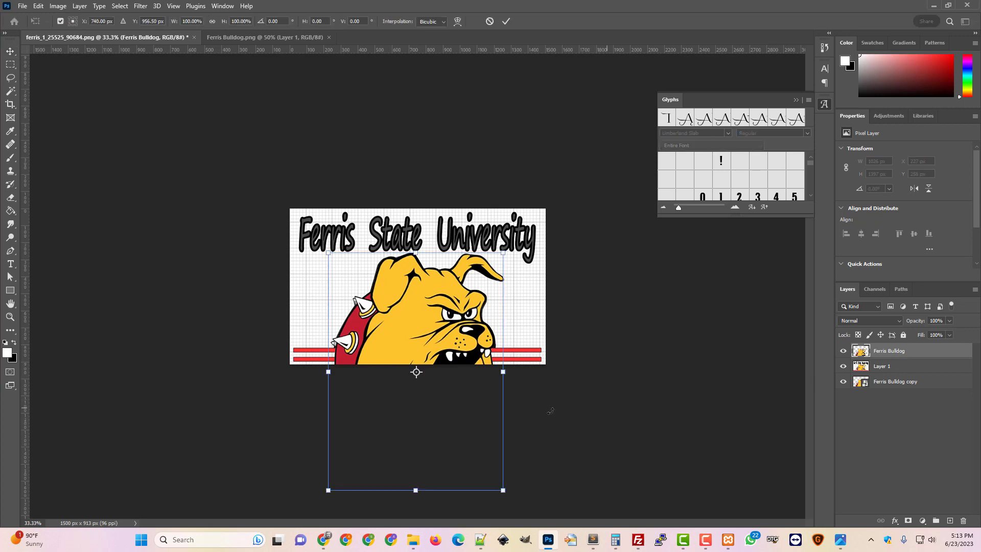
left_click_drag(503, 490, 503, 492)
key("Left")
key("Left")
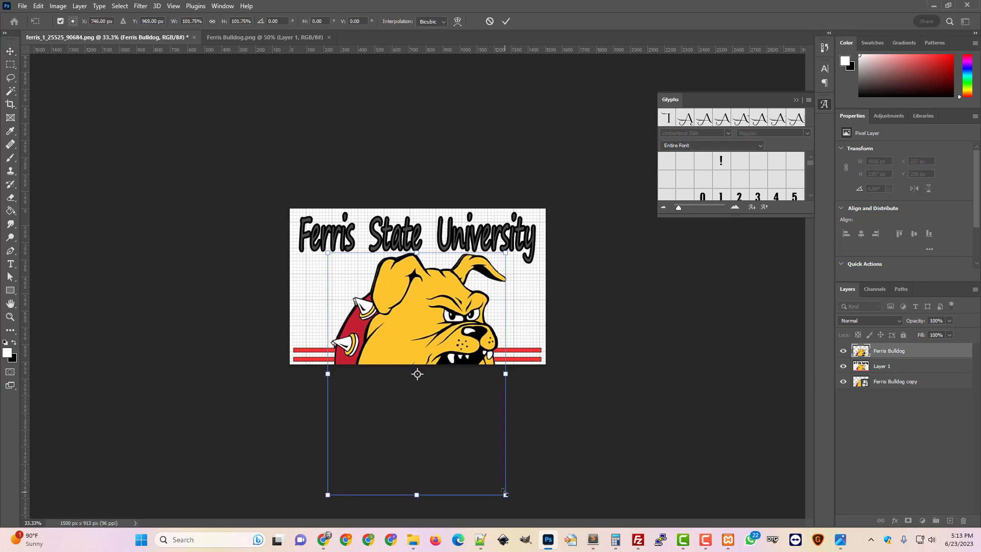
key("Down")
key("Left")
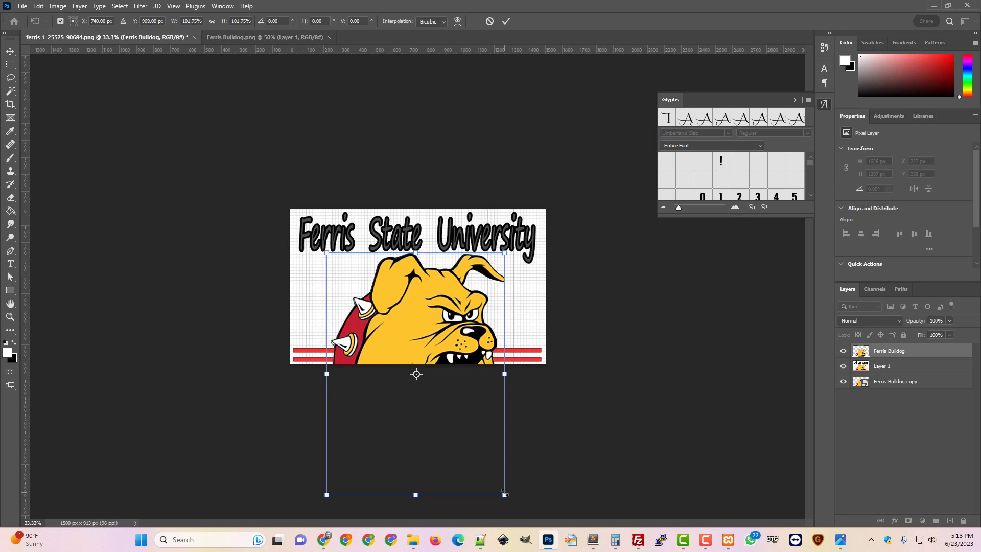
key("Return")
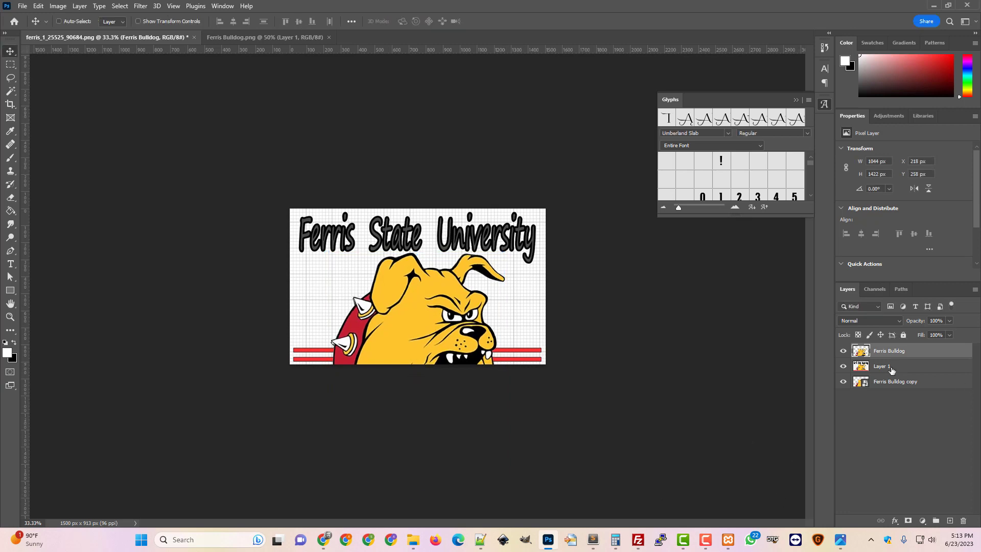
Clear the upper red stripe's area from the Ferris Bulldog layer with the Magic Wand, hiding the layer only while selecting
left_click(119, 7)
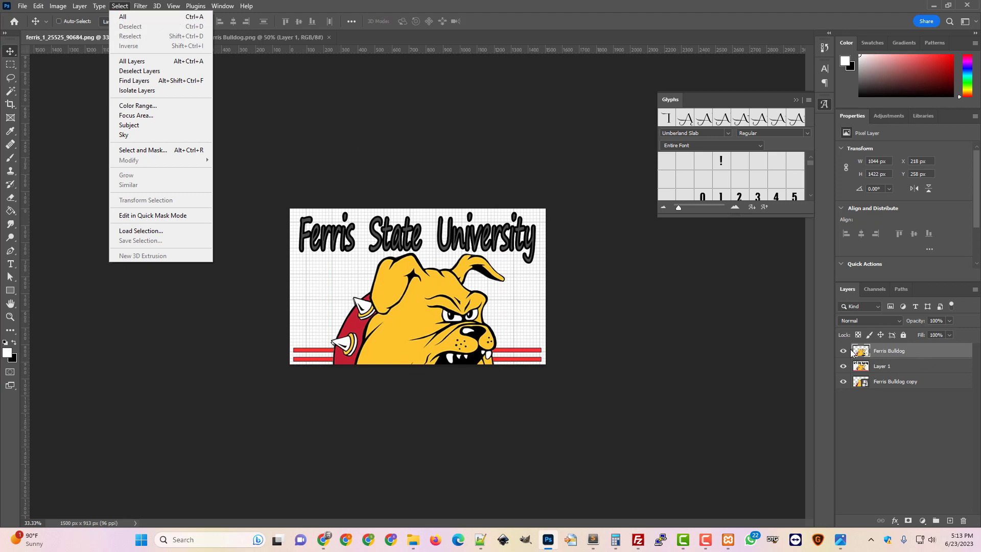
left_click(843, 351)
left_click(10, 92)
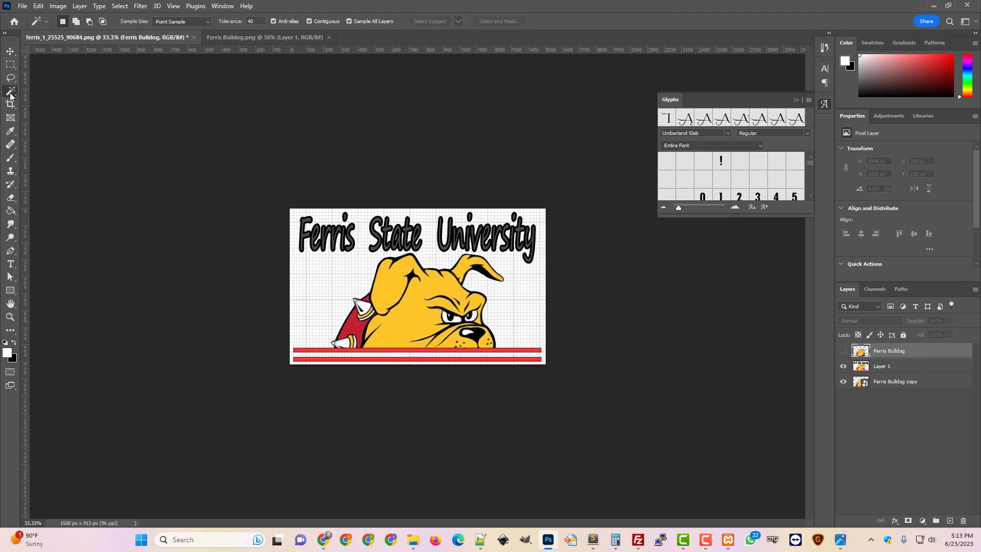
left_click(504, 349)
left_click(843, 351)
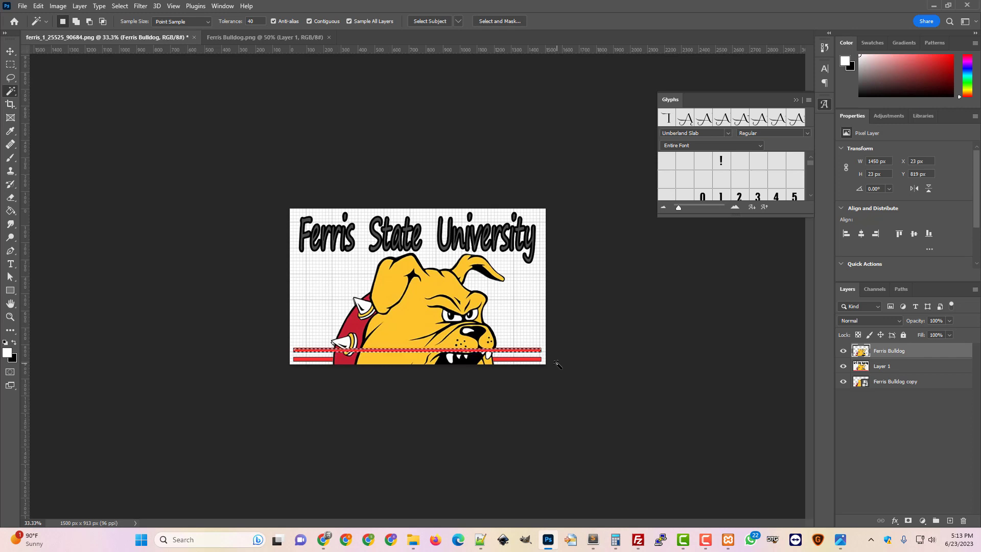
key("ctrl+d")
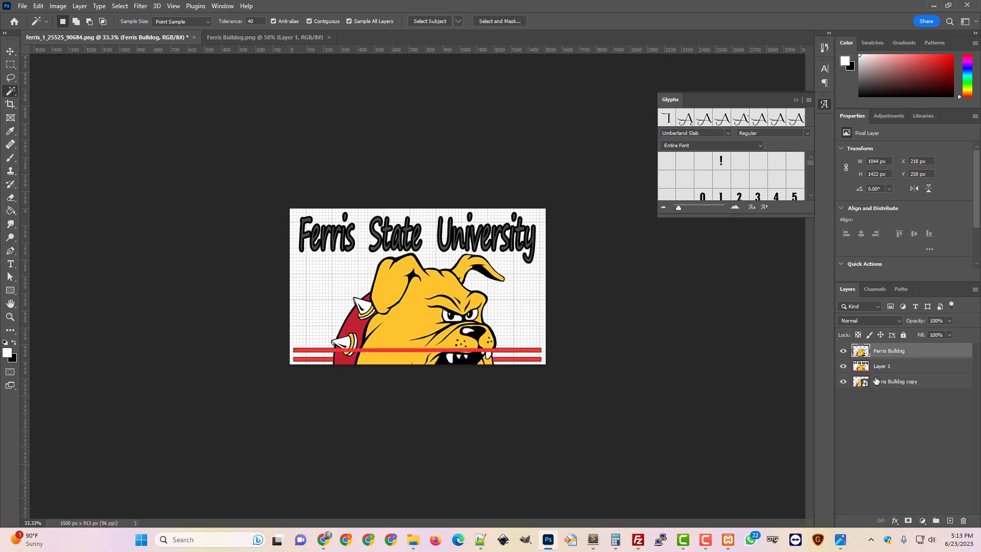
Compare the new bulldog with the original by toggling the Ferris Bulldog layer's visibility
left_click(843, 352)
left_click(843, 353)
left_click(844, 353)
left_click(844, 353)
left_click(844, 353)
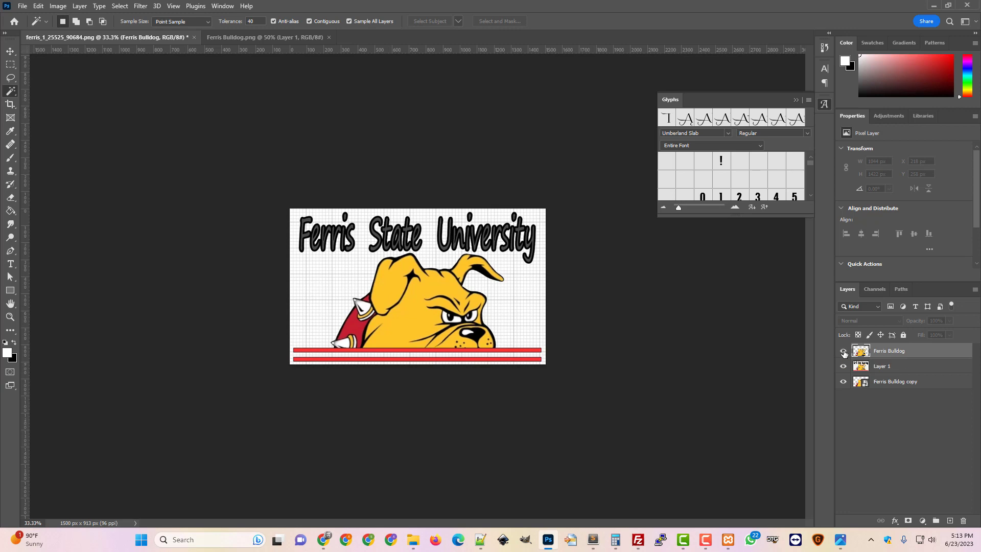
left_click(844, 353)
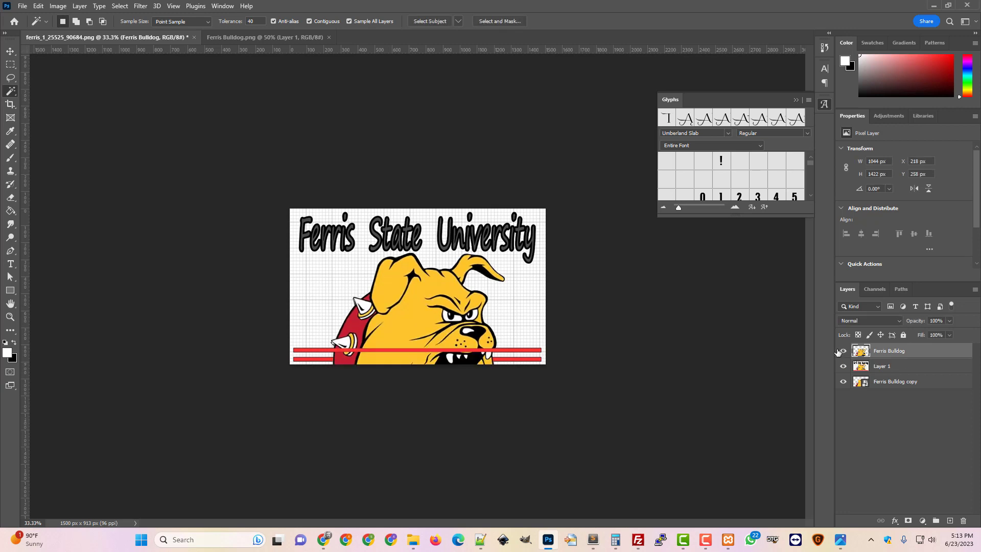
left_click(838, 352)
left_click(839, 352)
left_click(838, 352)
left_click(839, 352)
left_click(839, 352)
left_click(838, 352)
Undo the stripe clearing on the Ferris Bulldog layer and deselect
key("ctrl+z")
key("Delete")
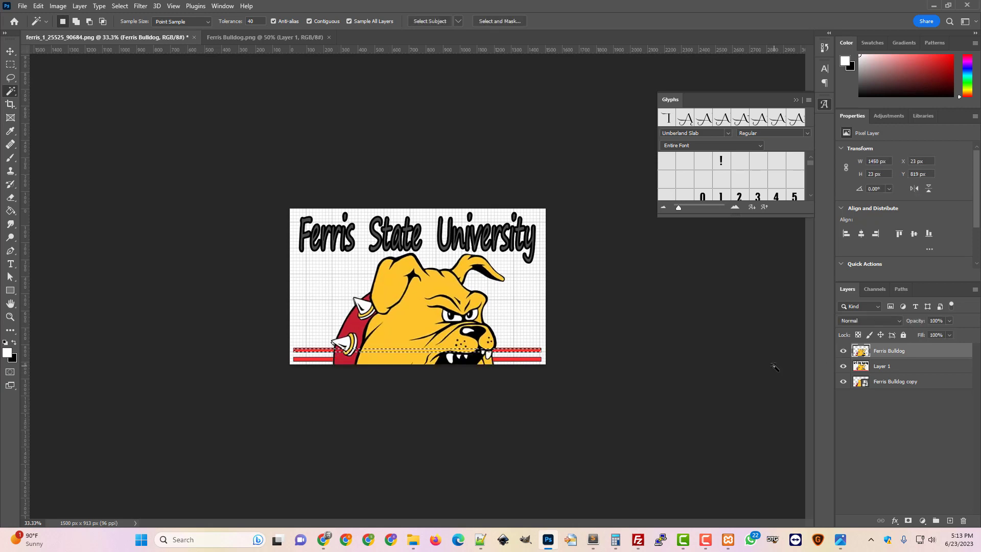
key("ctrl+d")
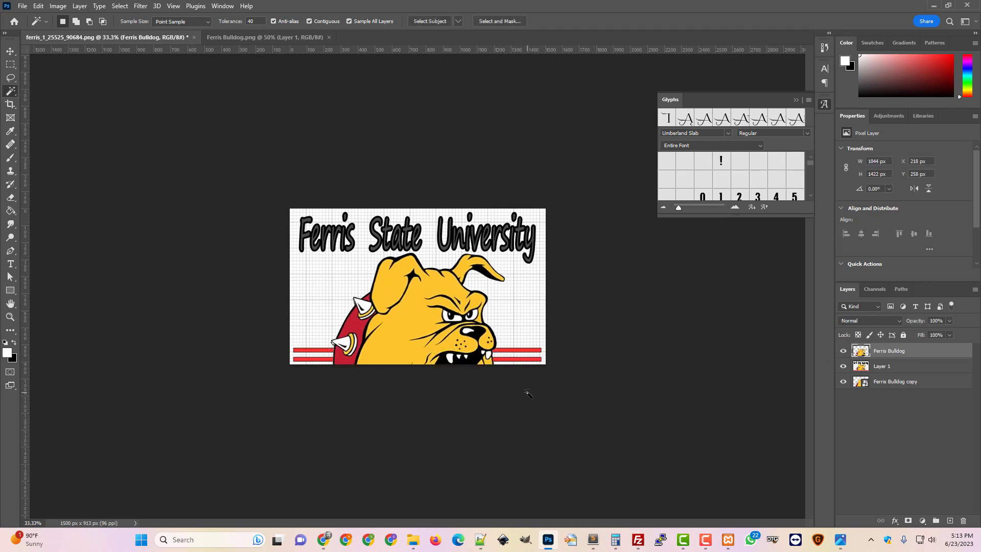
Lower the Ferris Bulldog layer's opacity to 47% so the original artwork shows through
left_click(949, 321)
left_click_drag(938, 333, 925, 335)
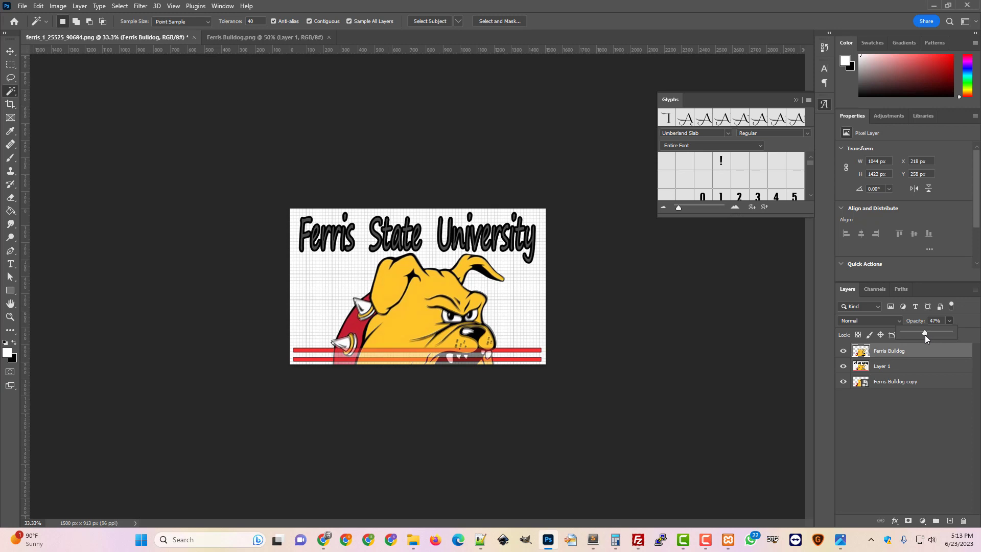
key("ctrl+equal")
key("ctrl+equal")
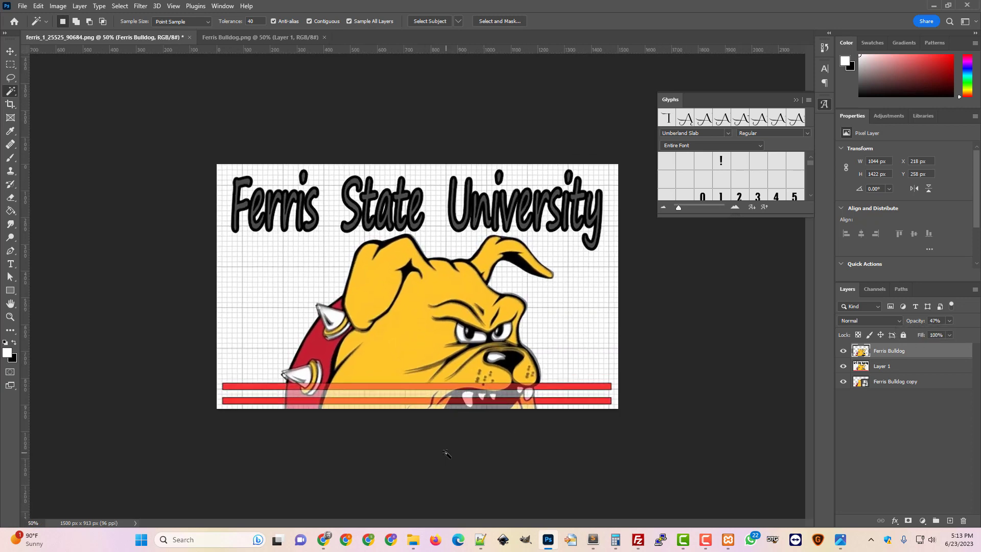
Stretch the bulldog to about 101.15% width and 101.69% height, then move and nudge it over the original dog
key("ctrl+t")
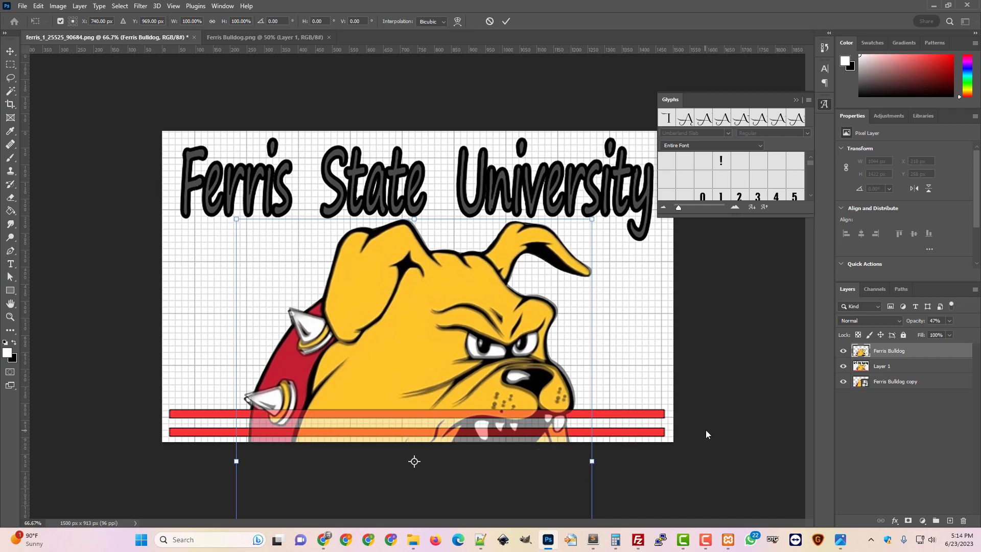
key("ctrl+minus")
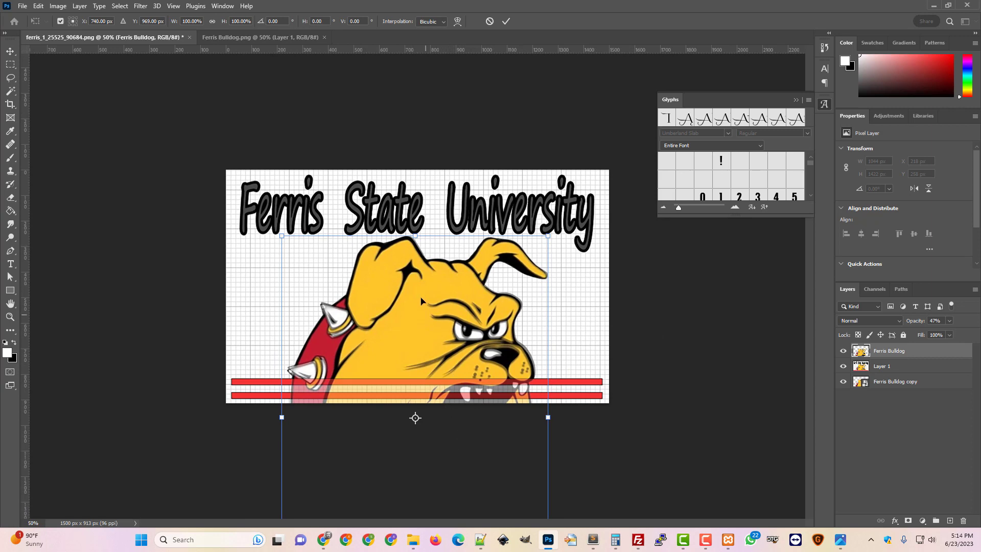
left_click_drag(548, 237, 550, 230)
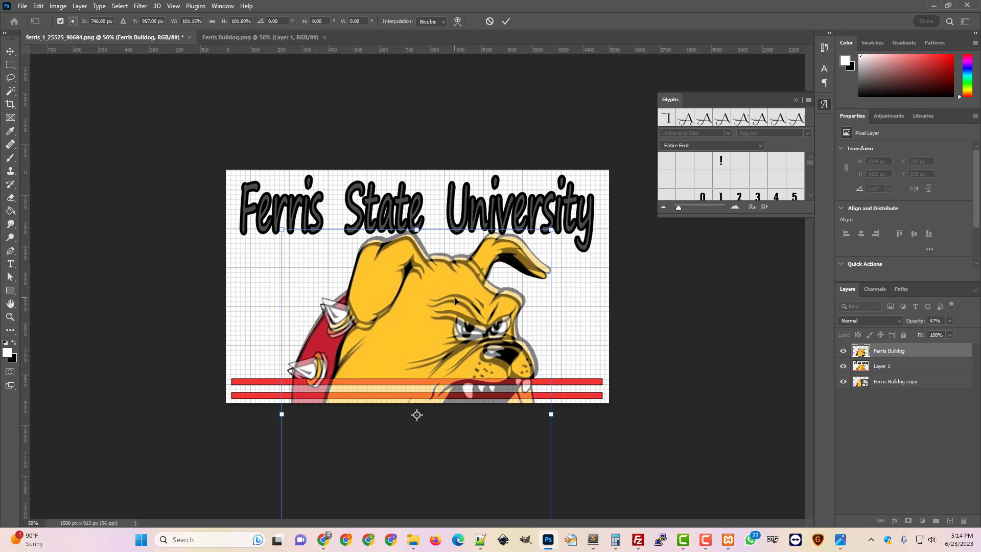
left_click_drag(455, 300, 446, 305)
key("Right")
key("Right")
key("Right")
key("Right")
key("Right")
key("Right")
key("Right")
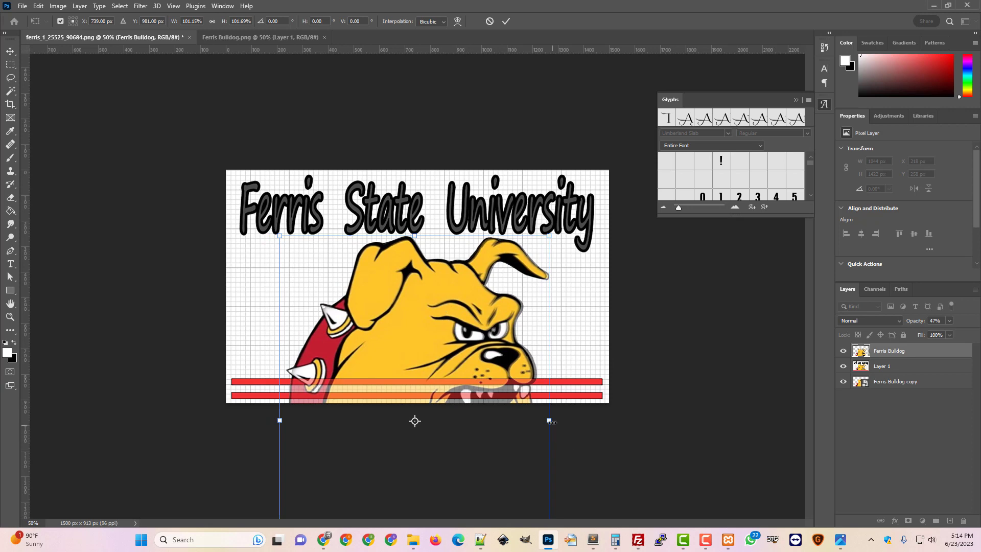
Narrow the bulldog to about 99.81% width to match the original outline and apply the transform
left_click_drag(548, 420, 546, 421)
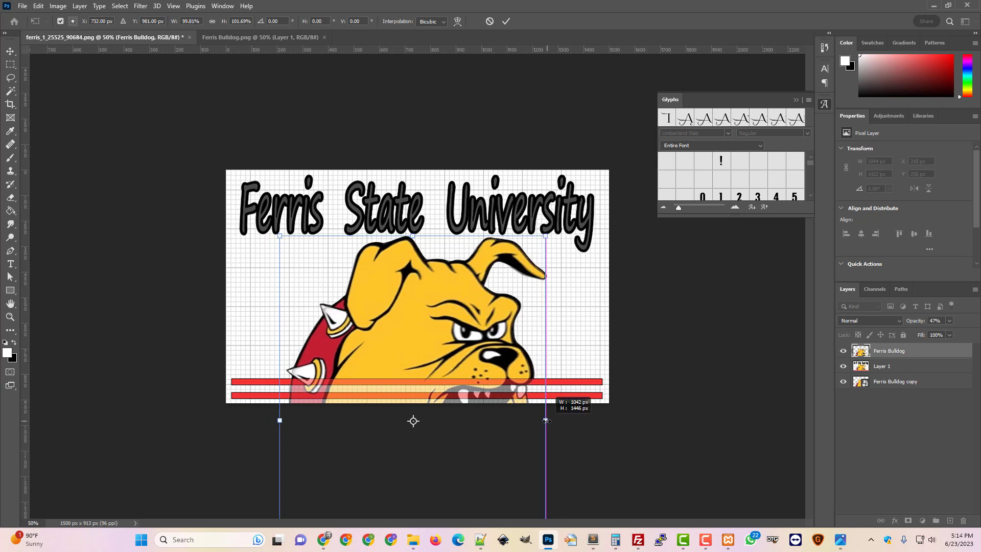
key("ctrl+plus")
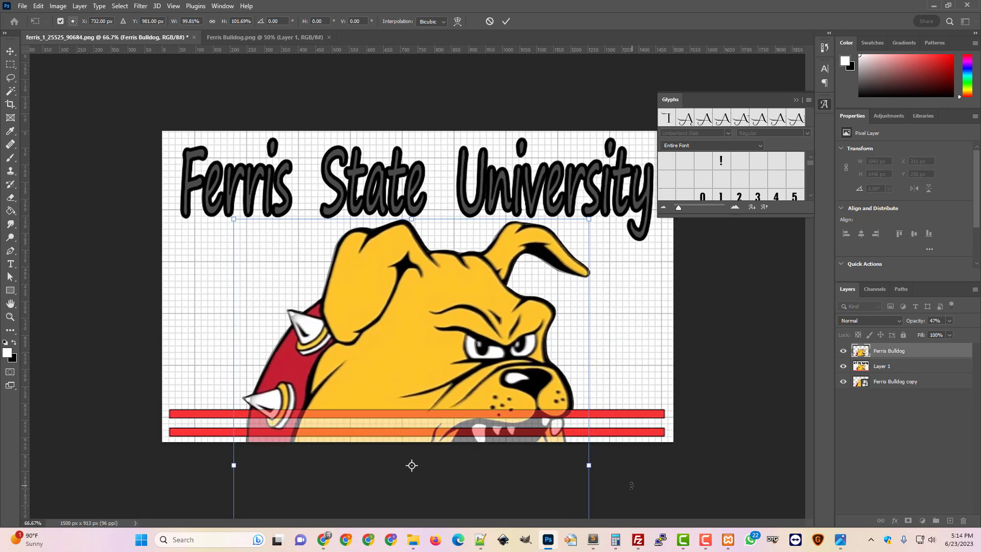
key("Return")
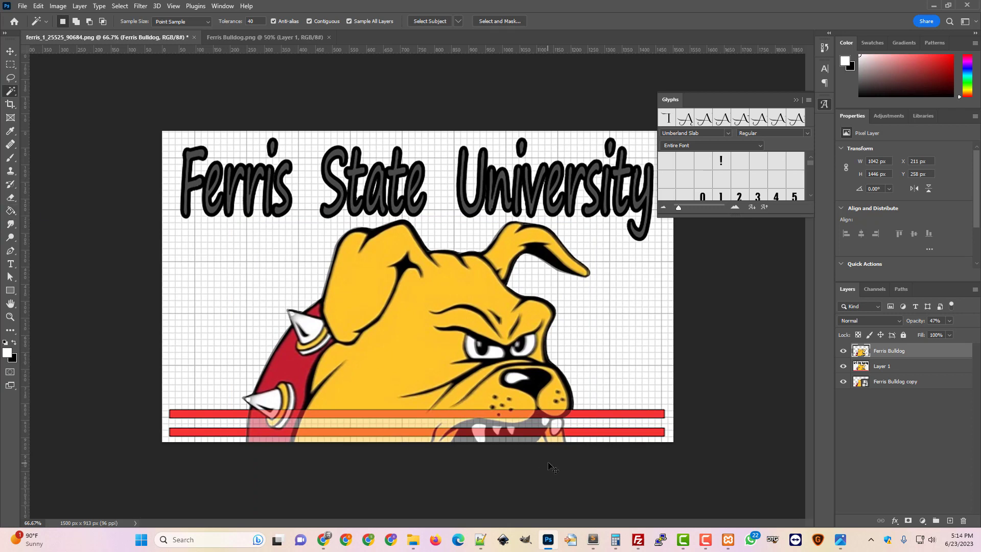
key("ctrl+t")
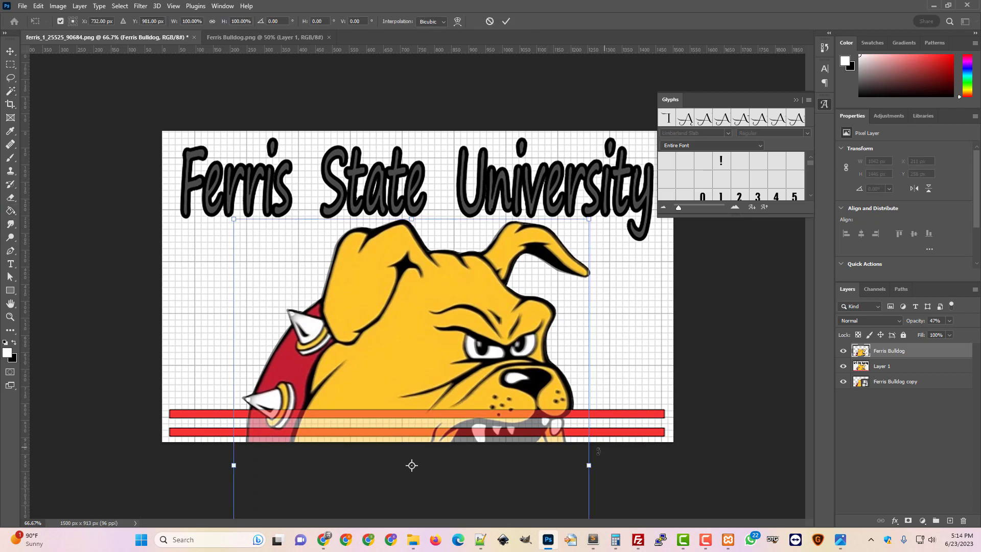
left_click_drag(589, 465, 591, 469)
key("Return")
Restore the Ferris Bulldog layer to 100% opacity and clear the upper stripe's area from it, hiding the layer while selecting with the Magic Wand
key("w")
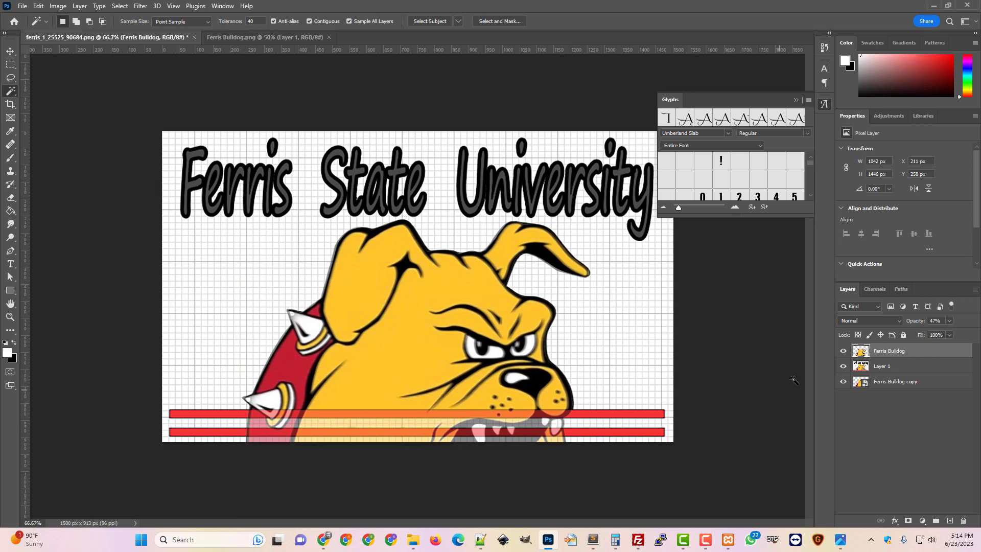
left_click_drag(950, 333, 979, 350)
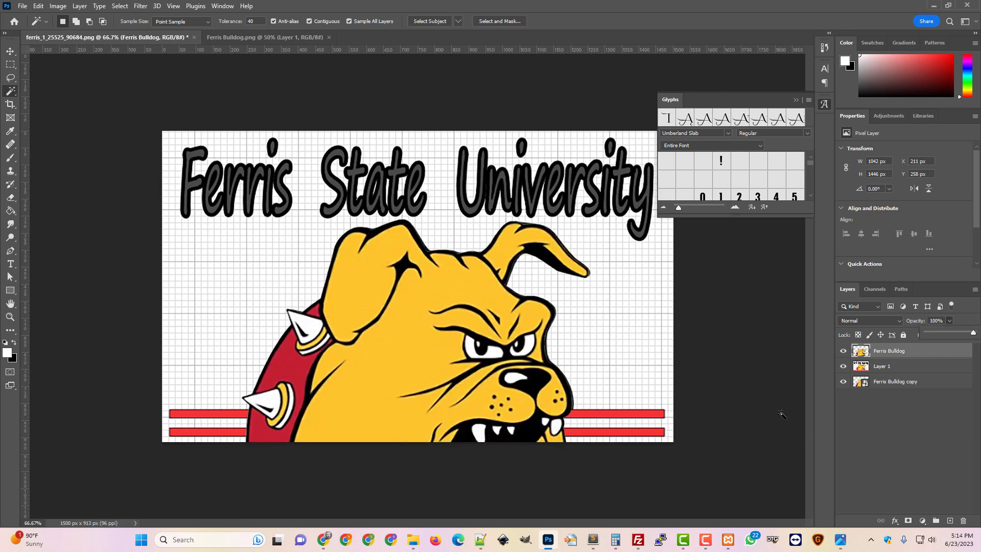
left_click(843, 350)
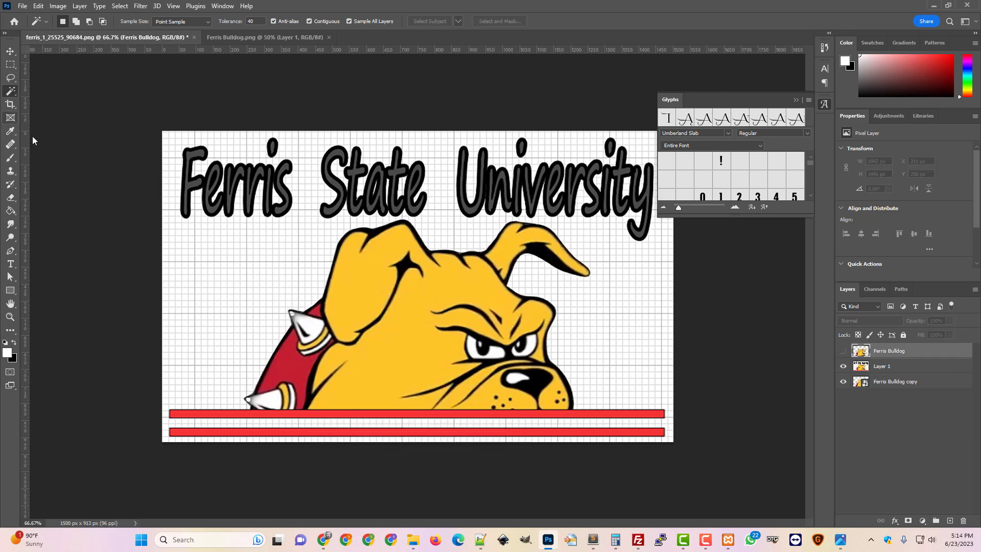
left_click(602, 414)
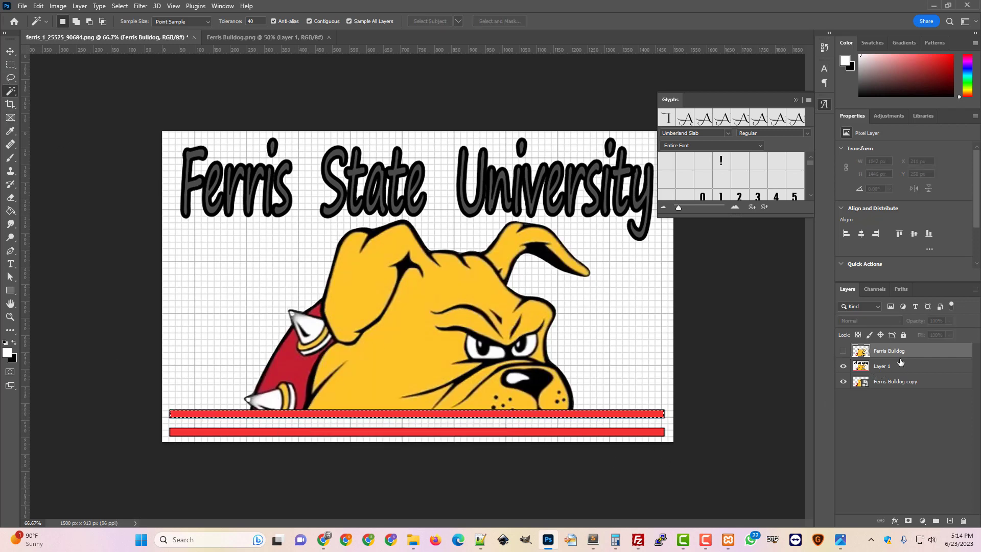
left_click(844, 351)
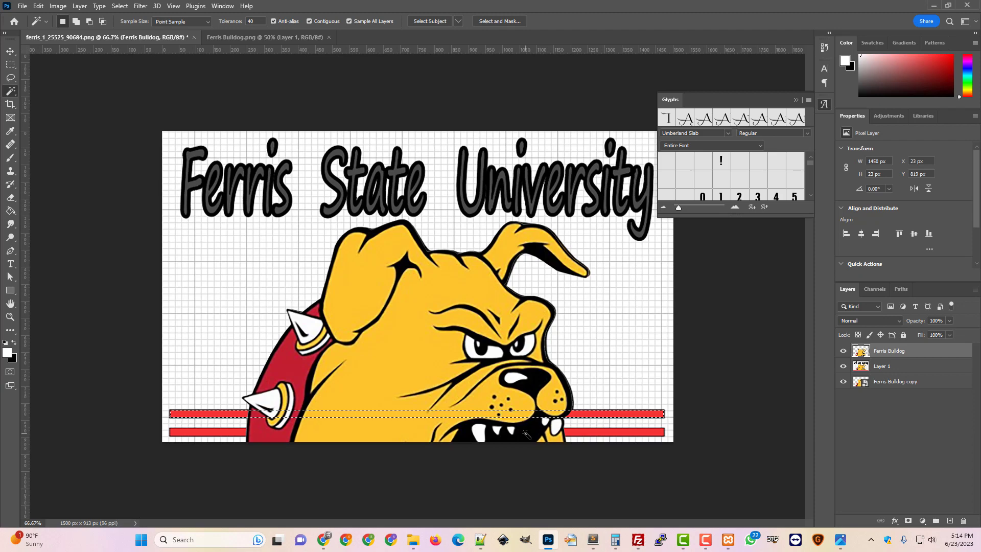
key("Delete")
key("ctrl+d")
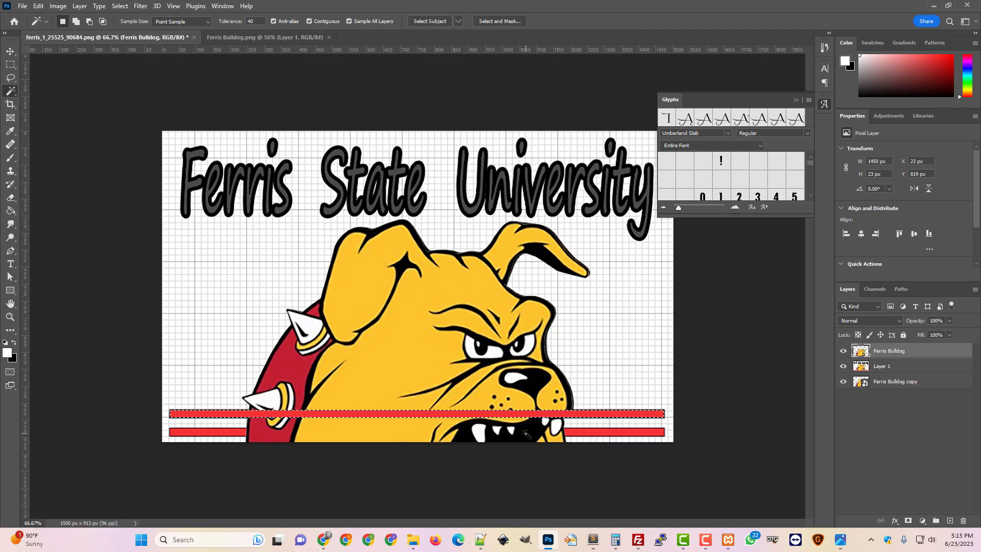
Enlarge the canvas to 3000 by 3000 pixels, keeping the artwork centred
key("ctrl+minus")
key("ctrl+minus")
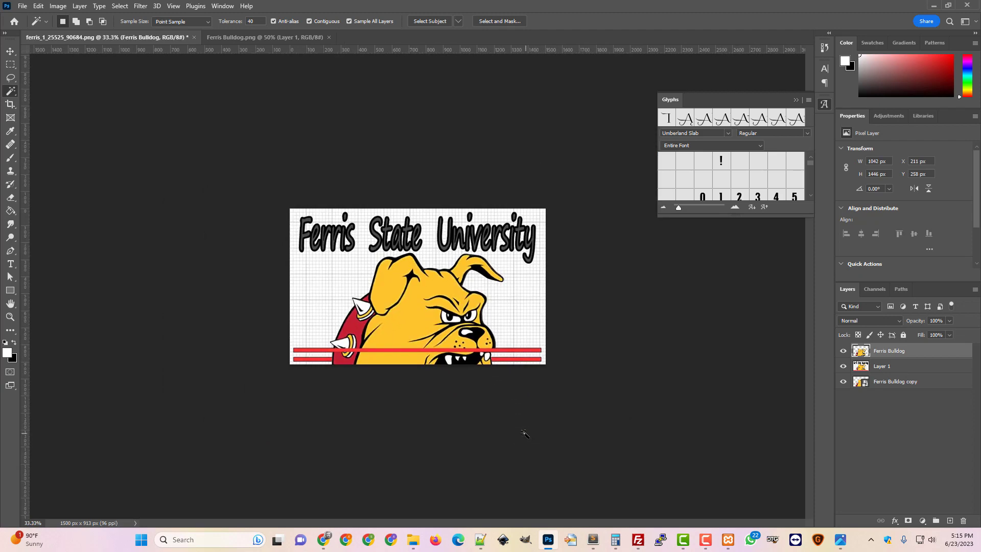
left_click(58, 6)
left_click(117, 92)
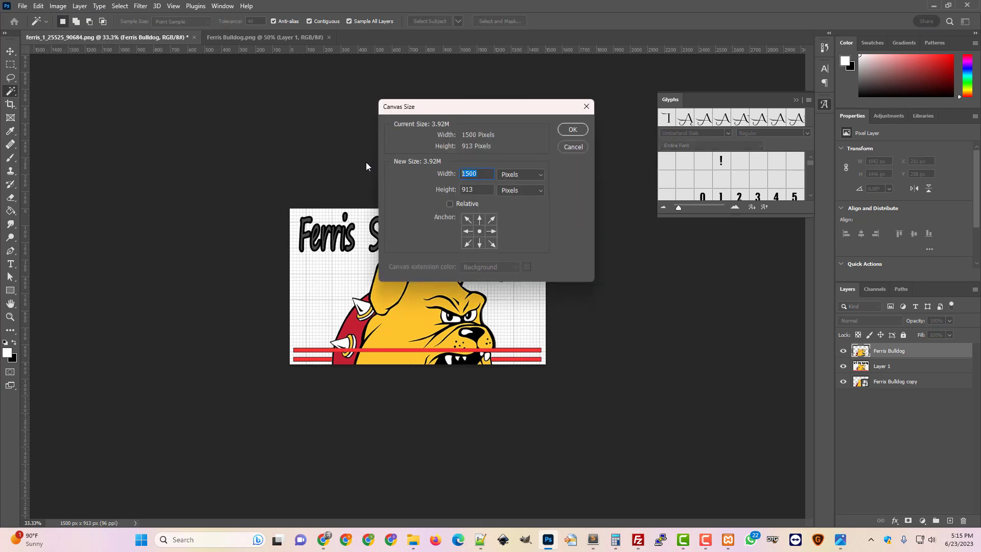
type("3000")
key("Tab")
type("3000")
key("Return")
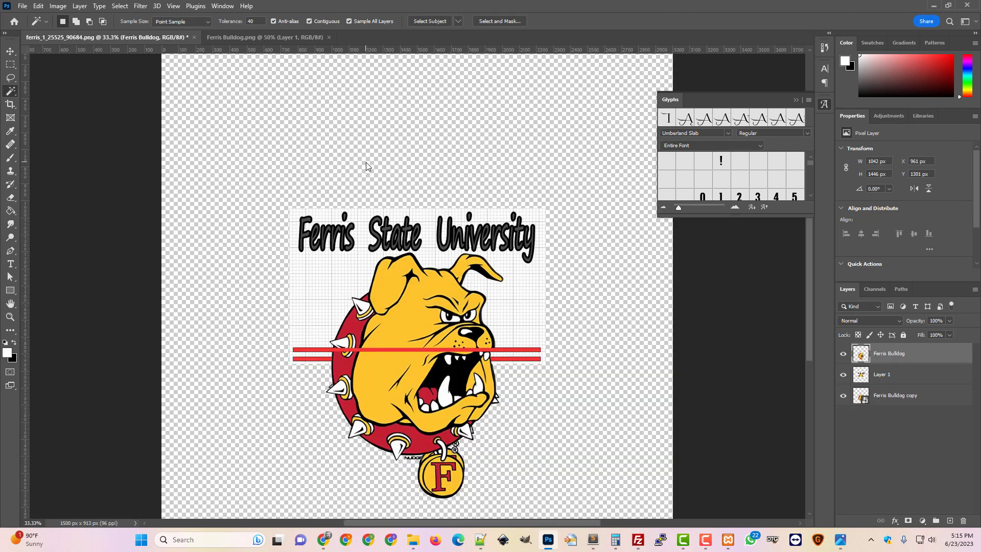
Hide Layer 1 and the Ferris Bulldog copy, then erase the part of the bulldog below the cleared stripe gap
left_click(8, 93)
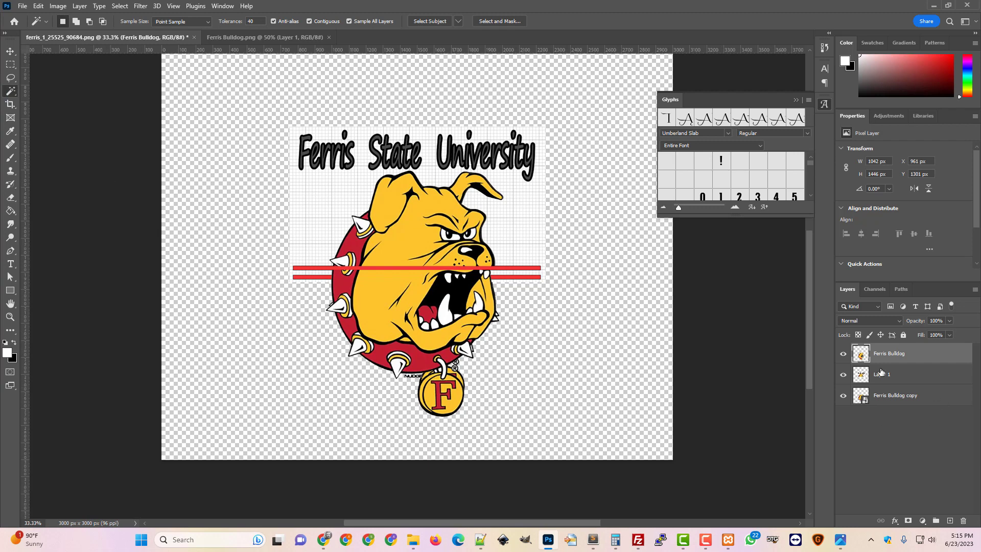
left_click(843, 395)
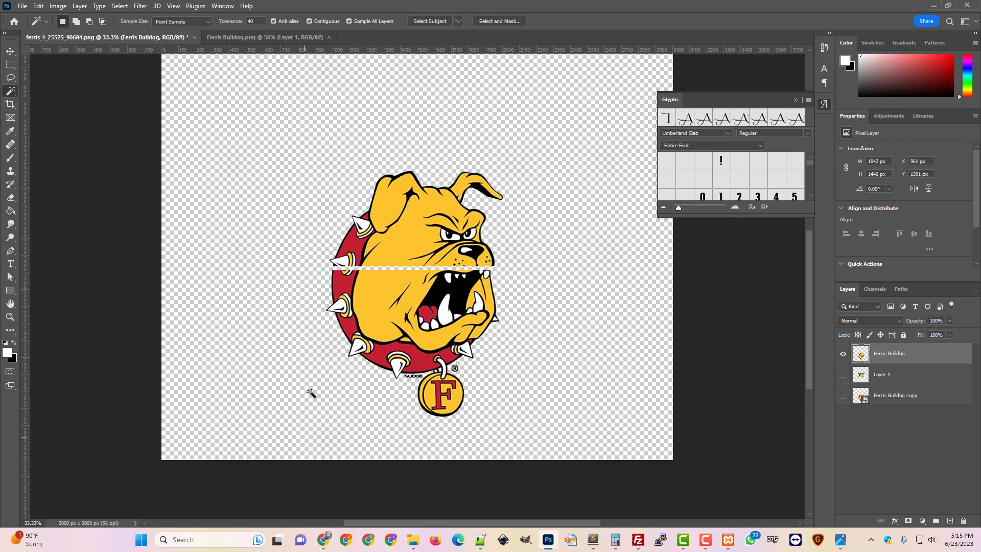
left_click(10, 65)
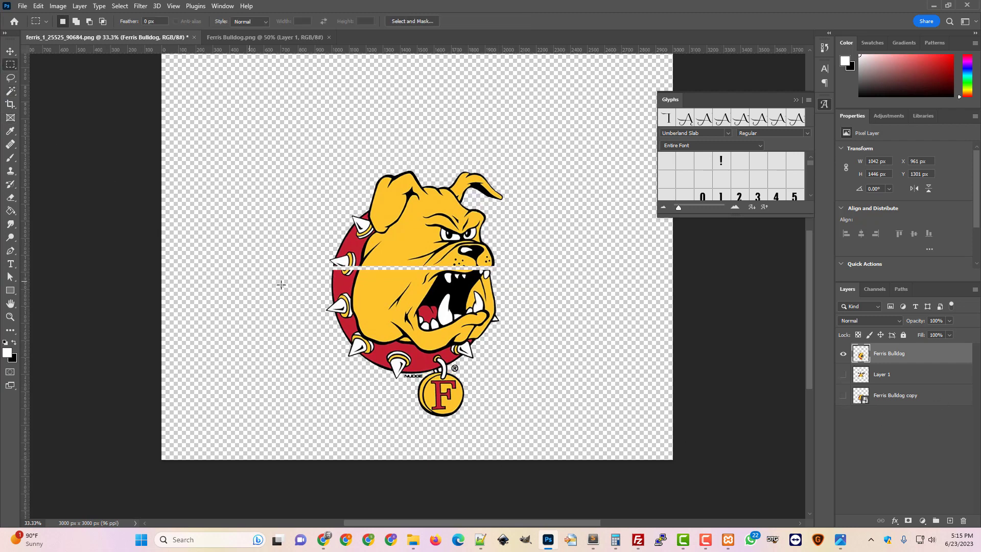
left_click_drag(312, 268, 551, 451)
key("Delete")
key("ctrl+d")
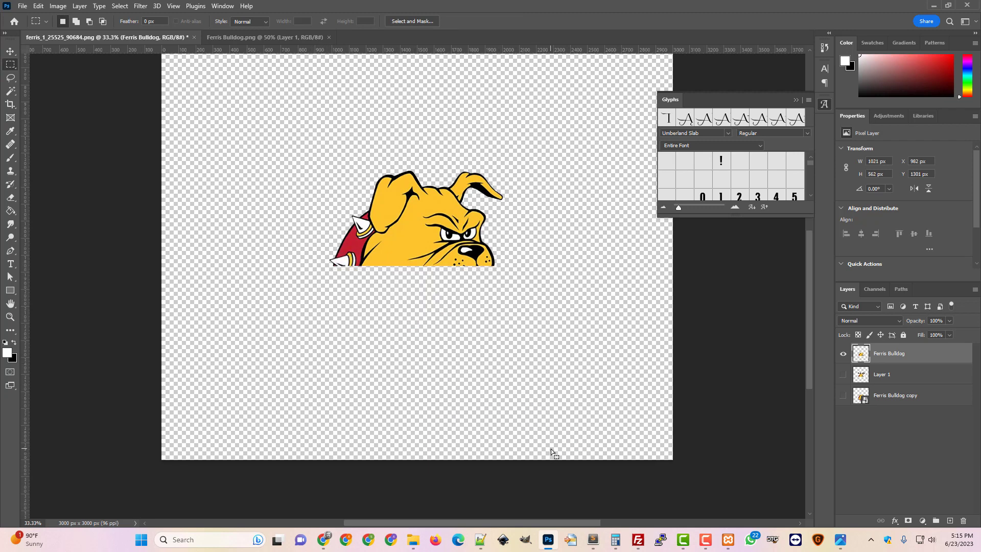
left_click(22, 9)
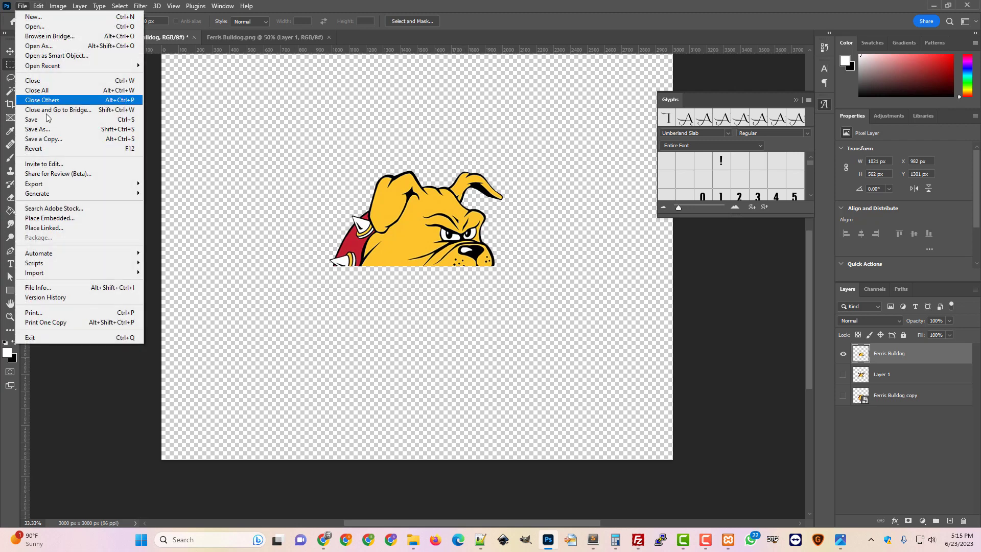
mouse_move(92, 185)
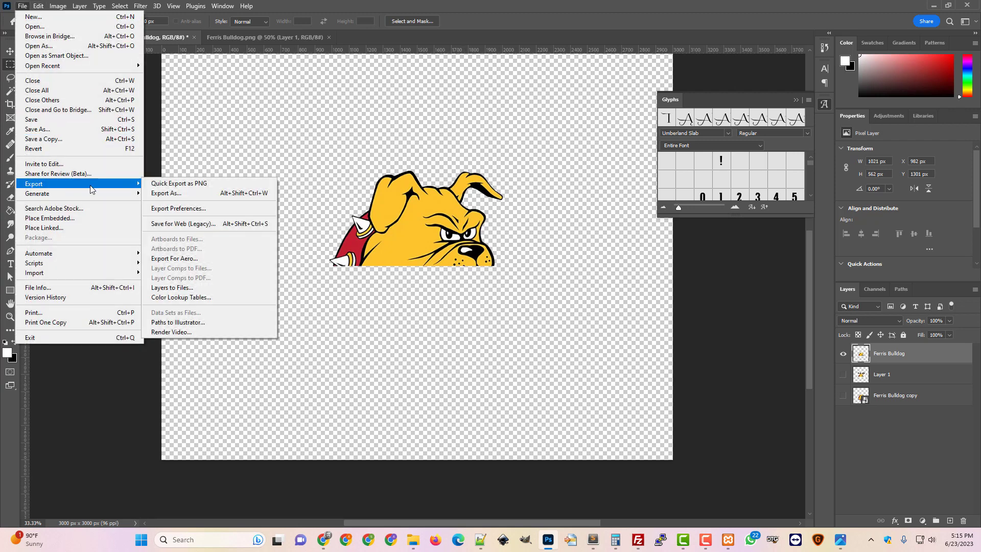
left_click(178, 185)
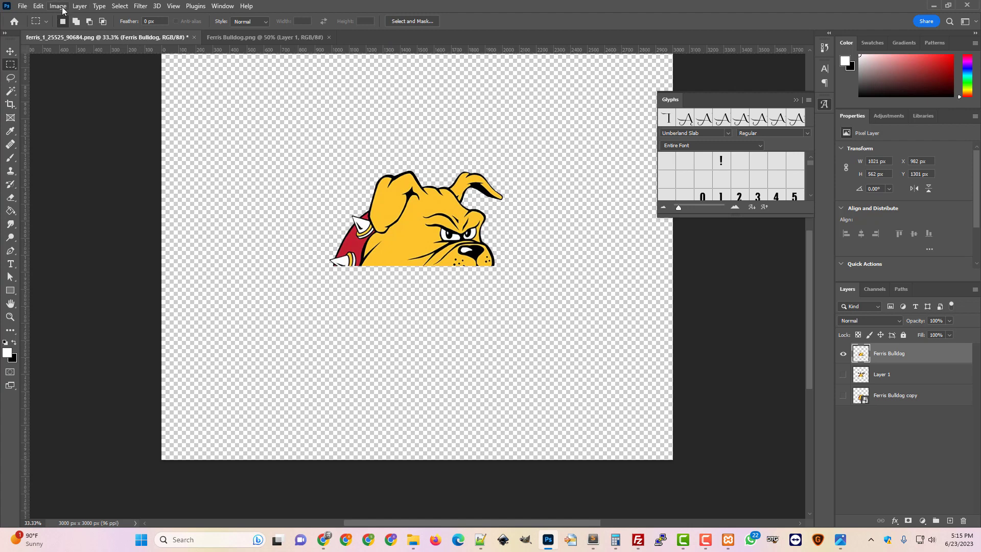
Trim the canvas to the edges of the remaining bulldog head
left_click(58, 7)
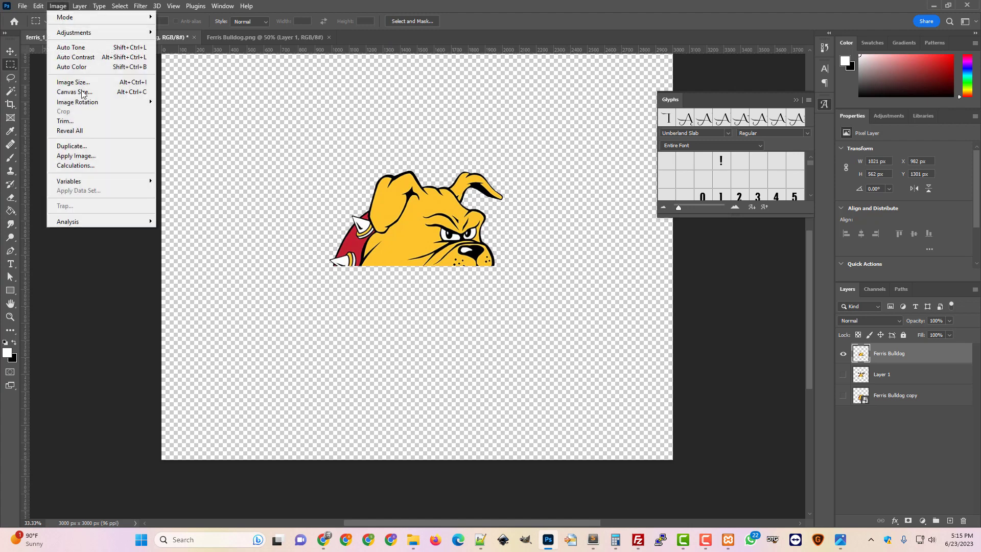
left_click(81, 126)
left_click(538, 149)
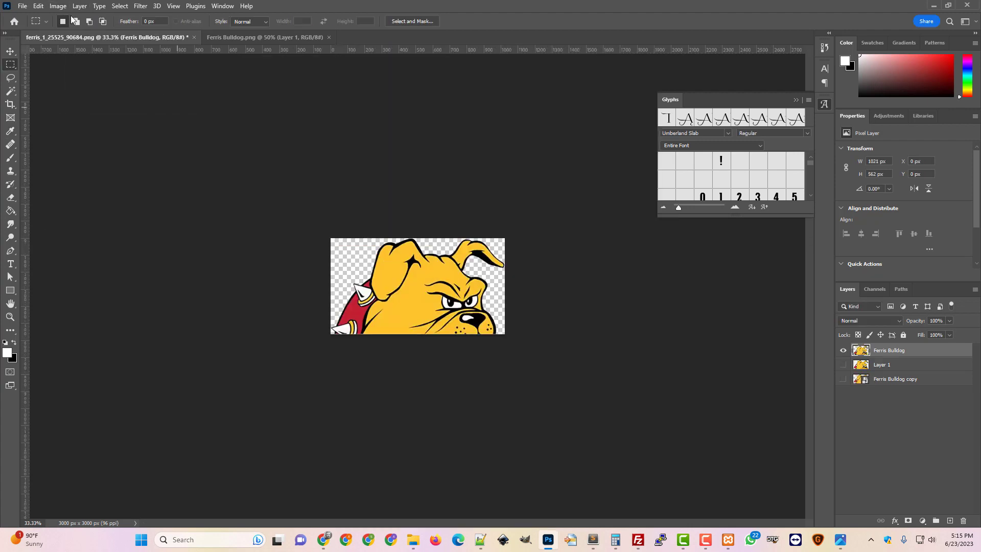
Quick-export the trimmed bulldog head as bulldog_cutoff.png into the Ferris_Bulldogs folder
left_click(20, 7)
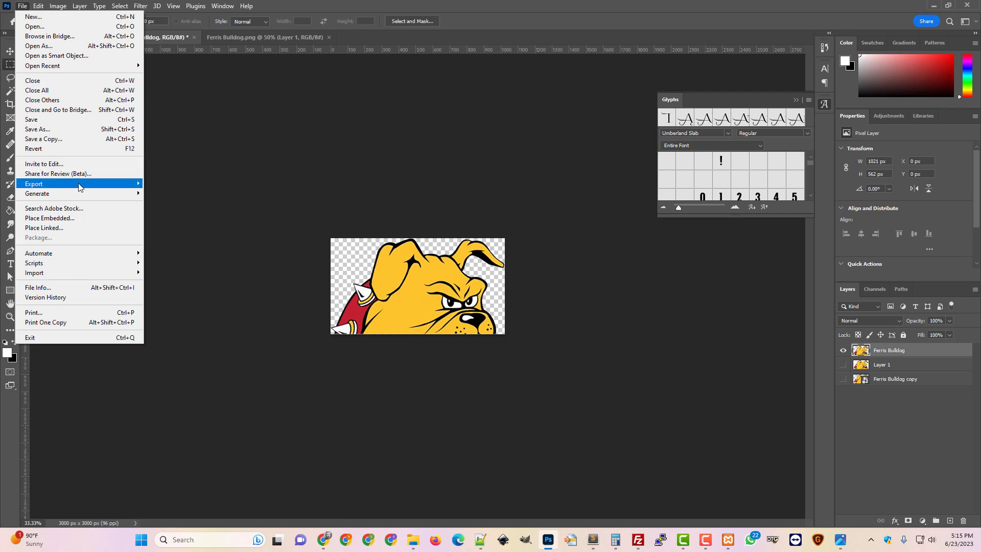
mouse_move(80, 186)
left_click(153, 184)
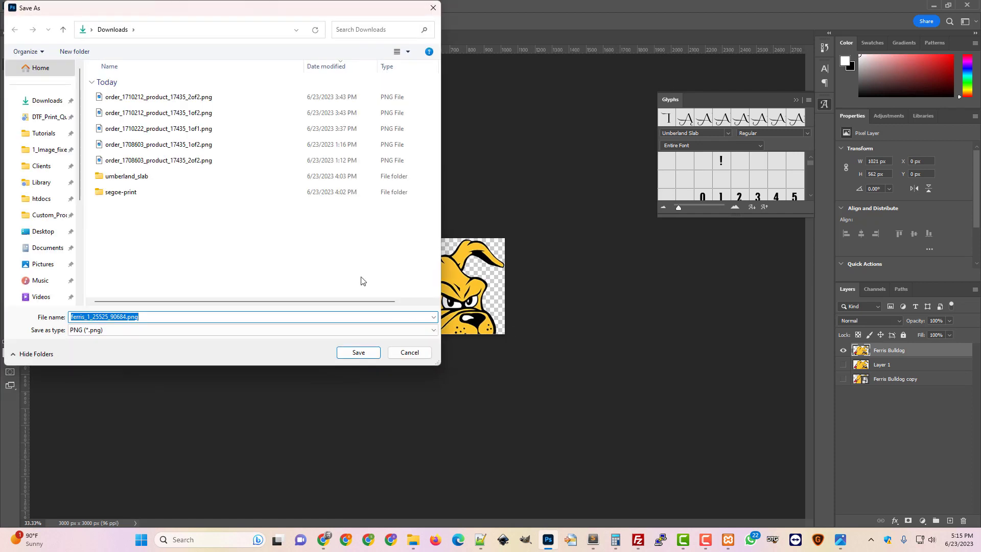
scroll(51, 263, "down", 4)
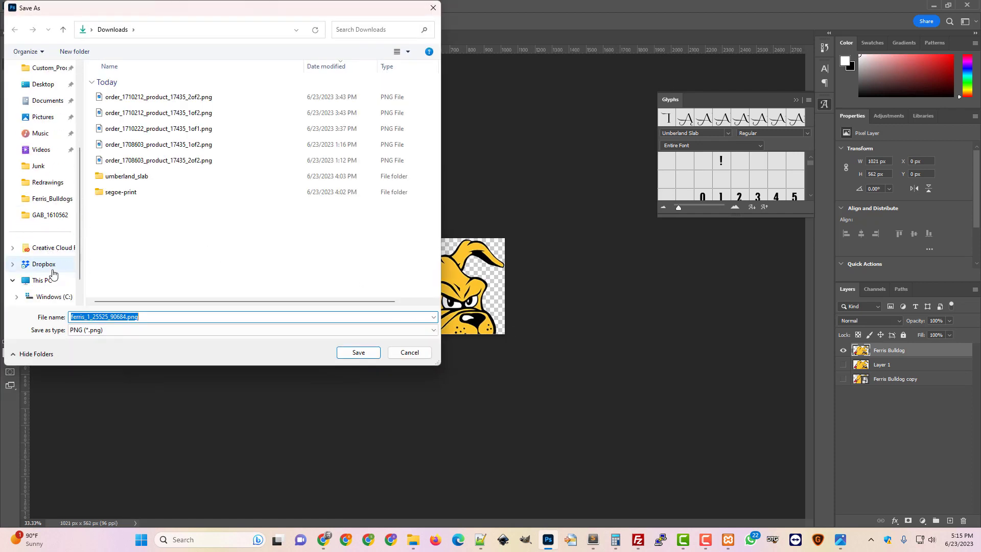
left_click(52, 166)
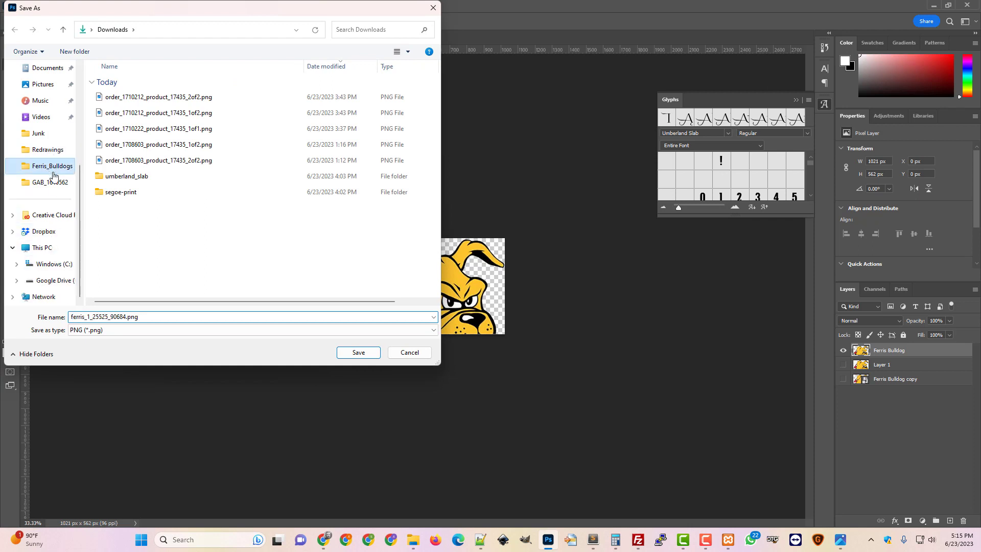
left_click(123, 316)
left_click_drag(123, 316, 48, 309)
type("b")
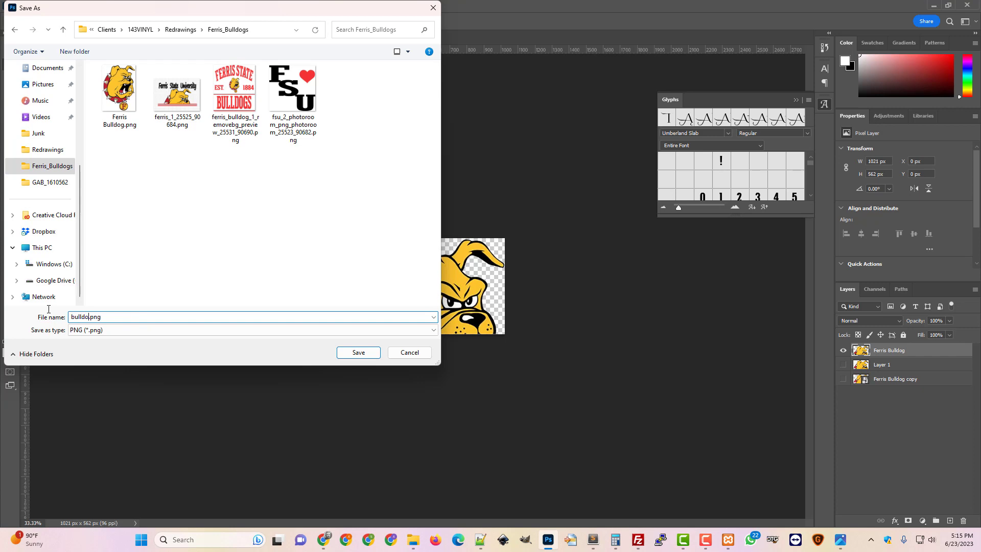
type("ulldog_cutout")
key("Return")
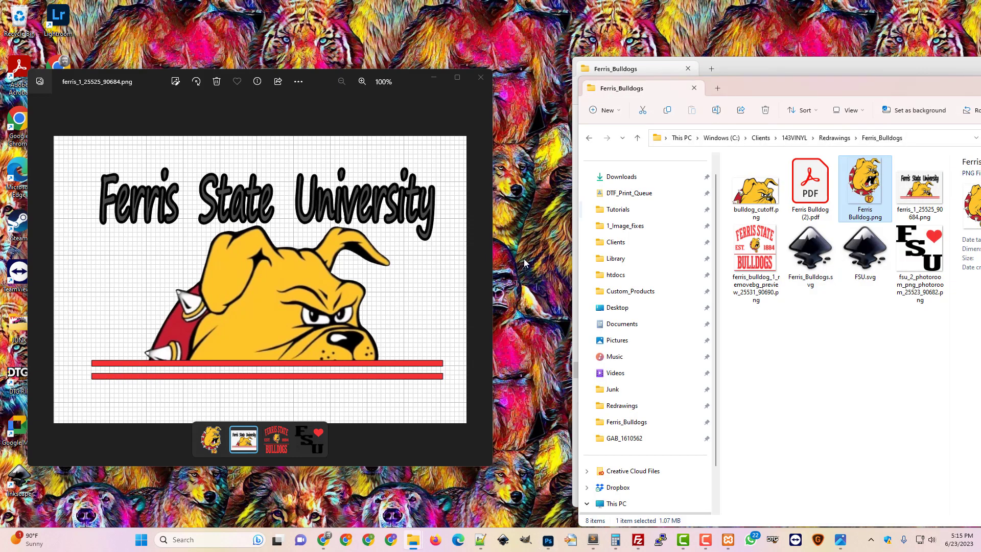
Minimize Photoshop and open Inkscape with a new, maximized document window
left_click(933, 5)
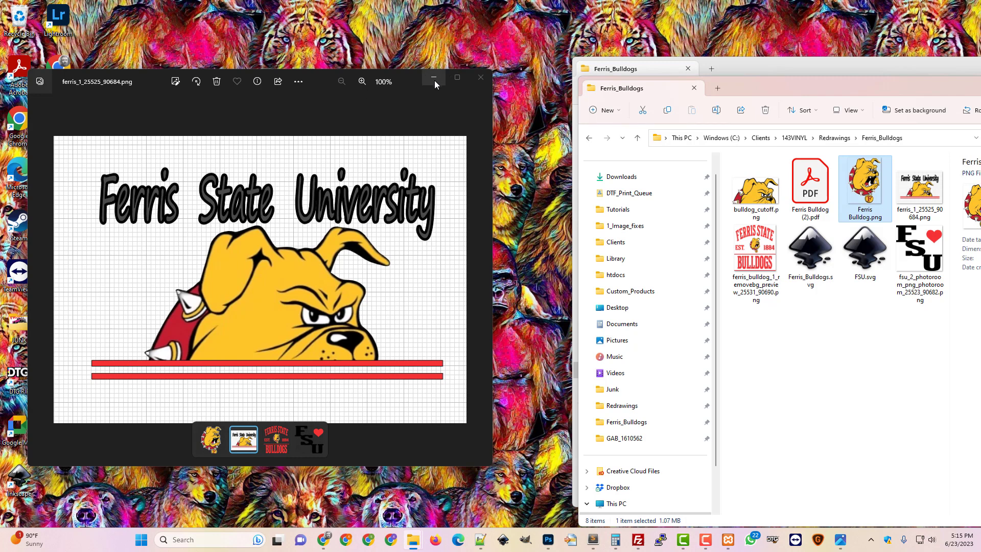
left_click(505, 544)
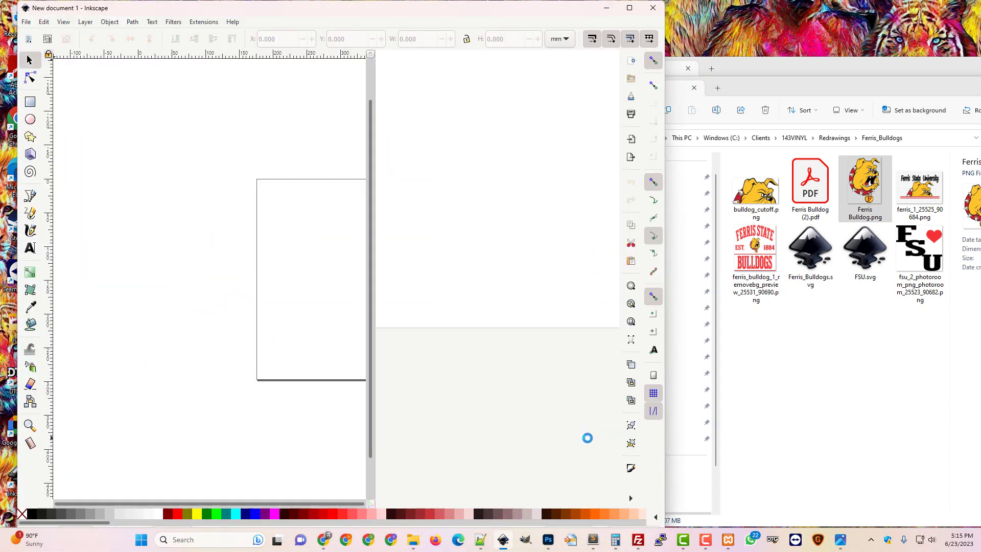
left_click(629, 8)
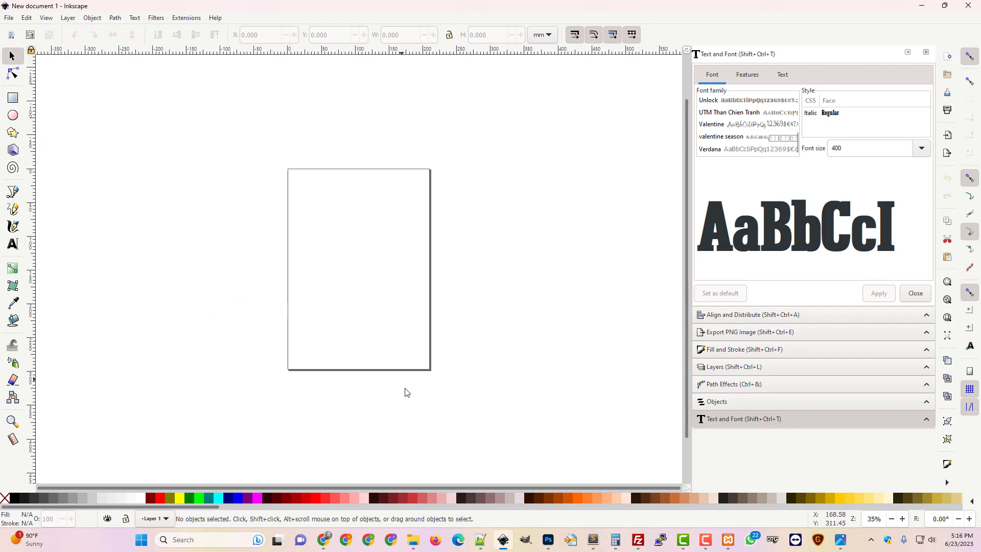
Import ferris_1_25525_90684.png from the Ferris_Bulldogs folder as an embedded image and move it to around the middle of the page
left_click(414, 542)
left_click(449, 455)
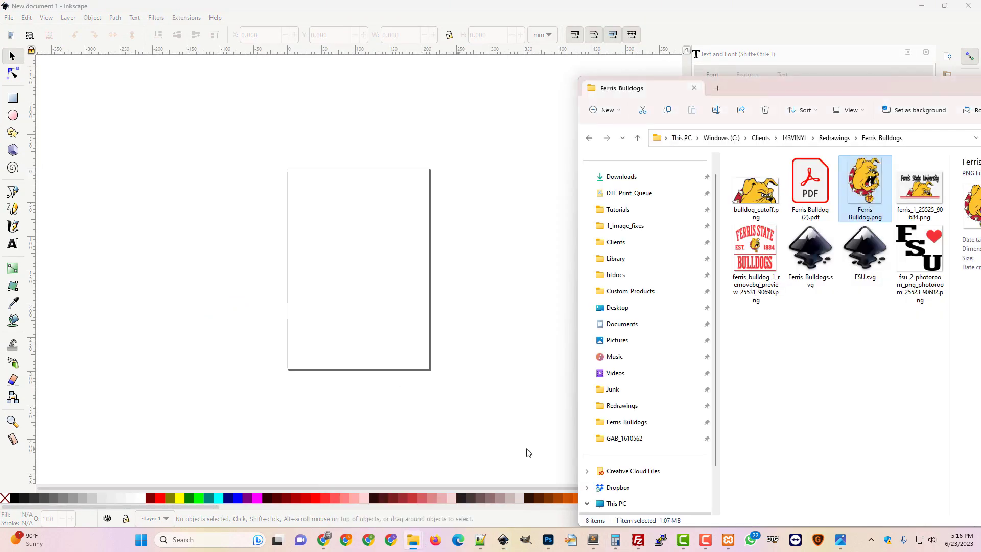
mouse_move(809, 89)
left_mouse_down()
mouse_move(627, 89)
mouse_move(803, 99)
left_mouse_up()
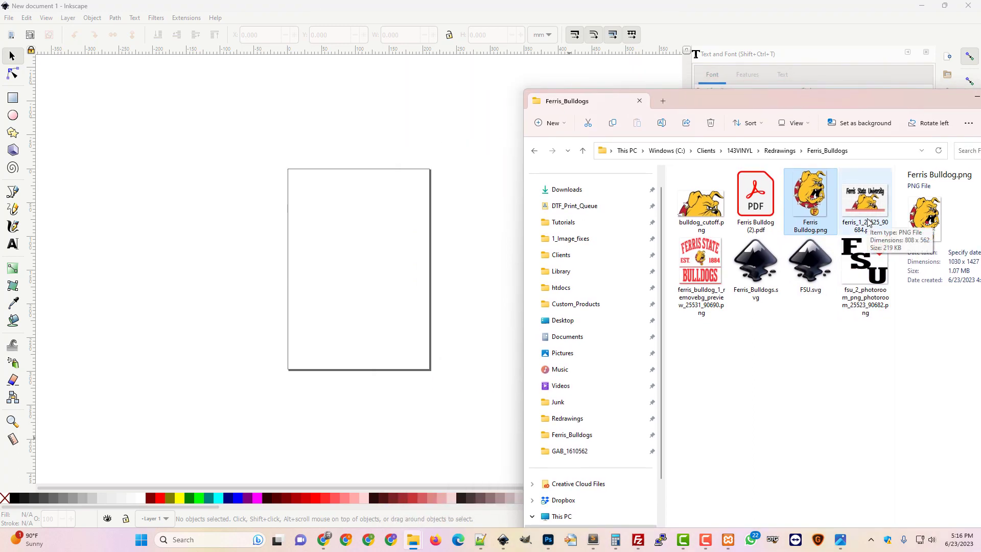
left_click_drag(867, 223, 370, 329)
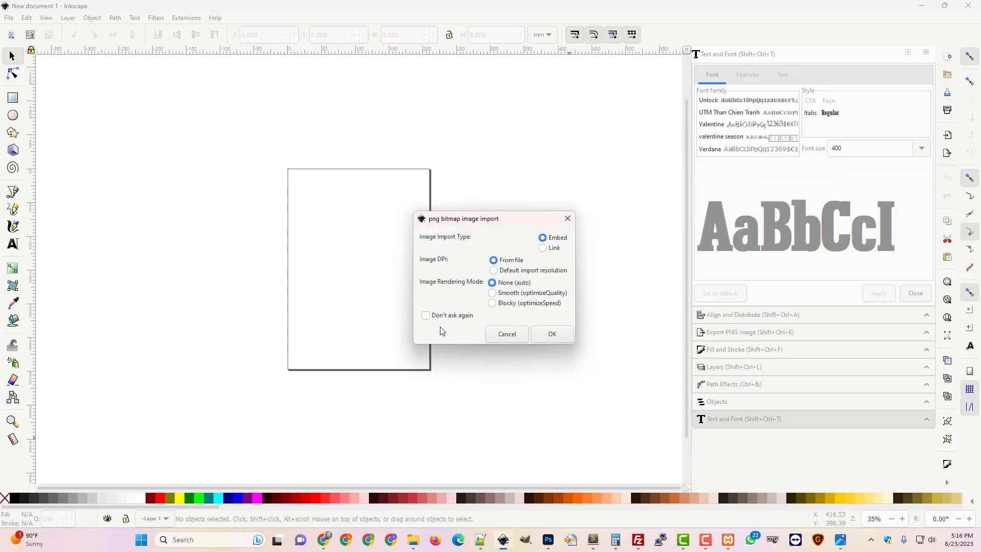
left_click(553, 335)
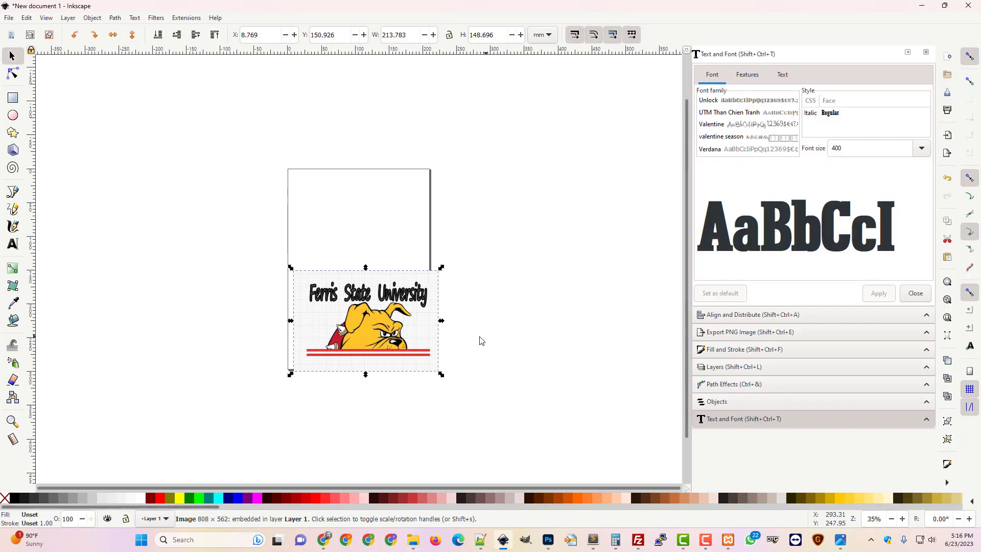
left_click_drag(383, 333, 389, 304)
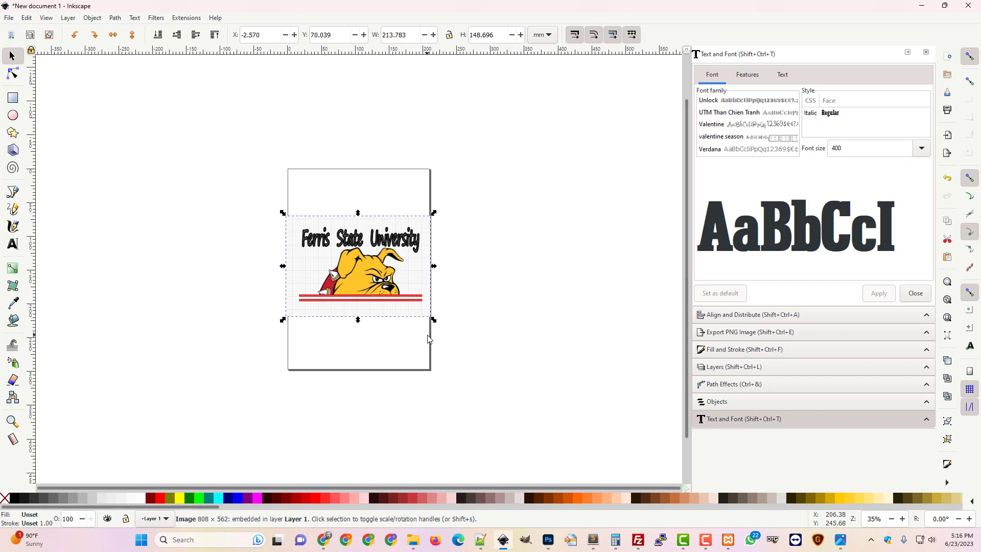
Import bulldog_cutoff.png from the Ferris_Bulldogs folder as an embedded image on top of the original artwork
key("ctrl+plus")
key("plus")
key("plus")
key("plus")
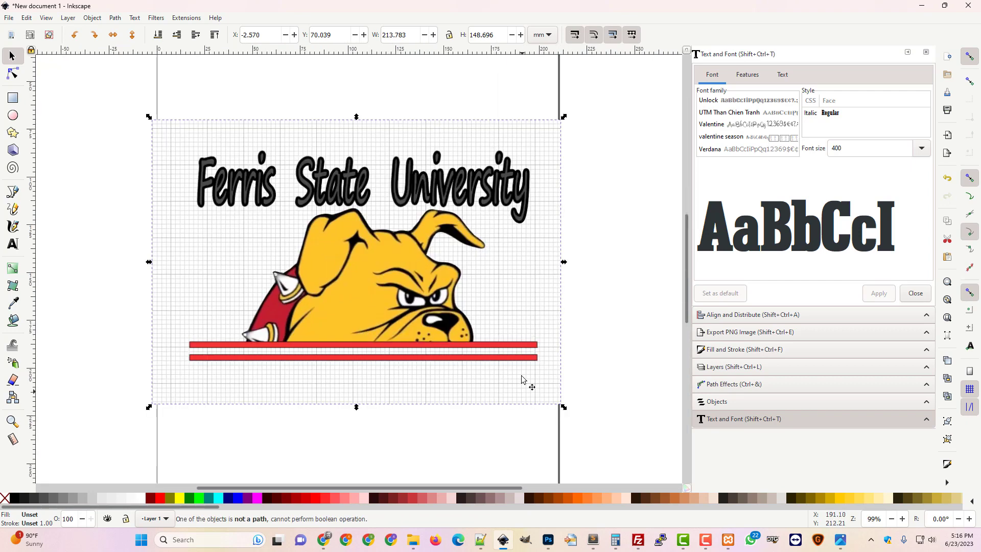
mouse_move(548, 543)
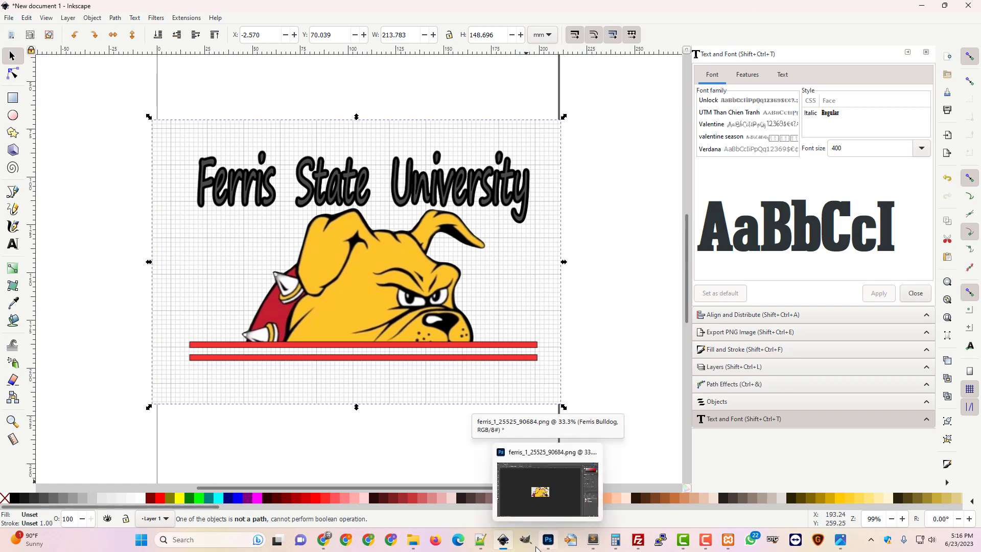
mouse_move(412, 540)
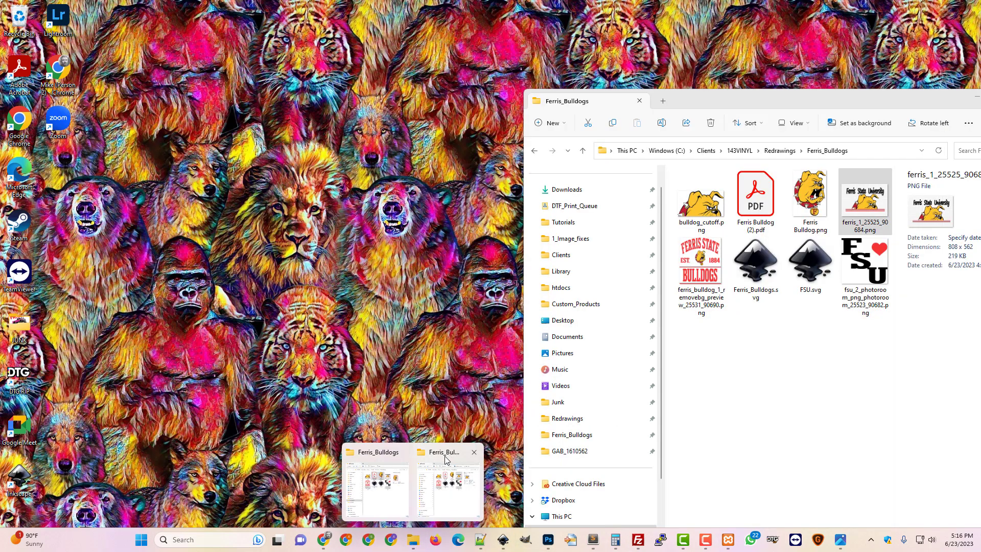
left_click(446, 460)
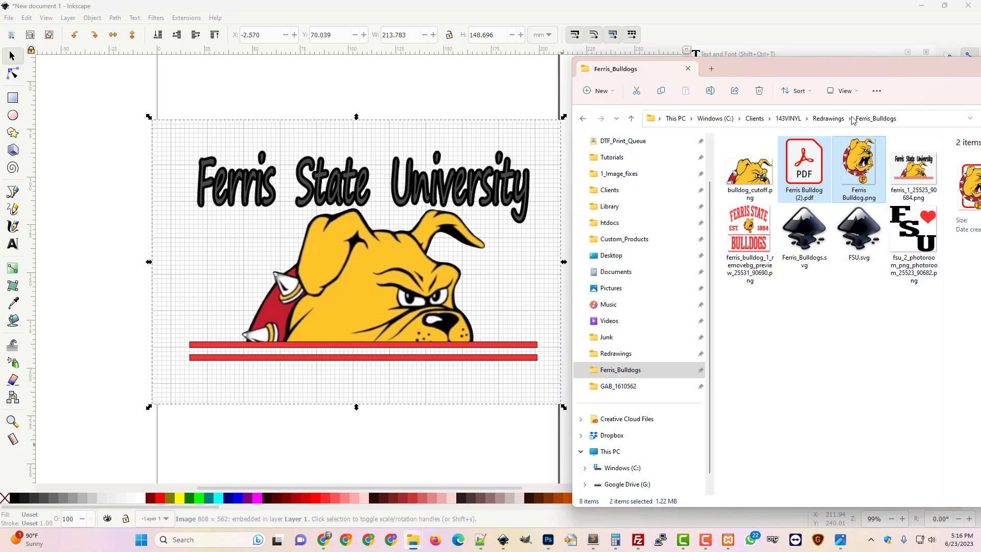
left_click_drag(749, 169, 382, 287)
left_click(551, 335)
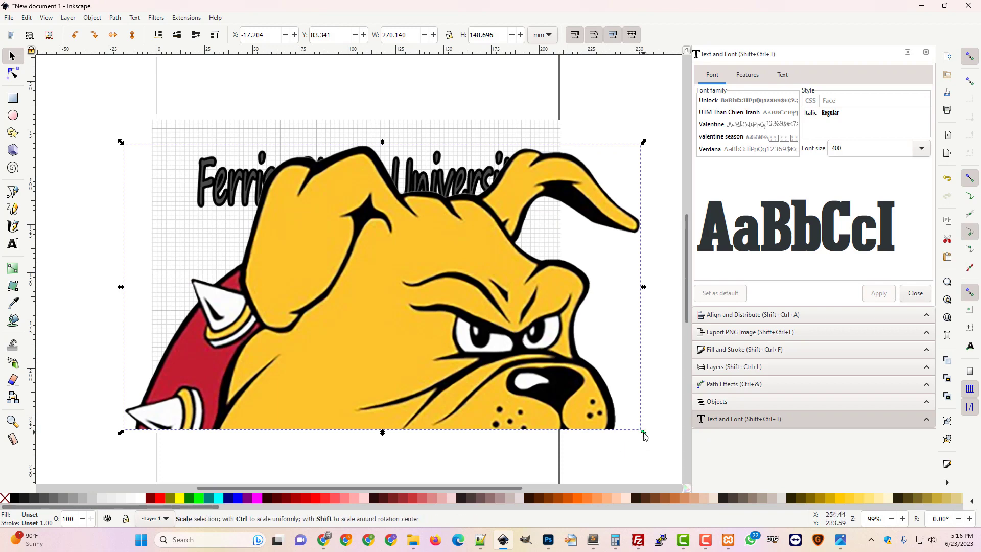
Scale the bulldog cutout proportionally to about 128.3 by 70.6 mm and position it exactly over the original dog above the upper stripe
left_click_drag(644, 433, 403, 329)
left_click_drag(293, 241, 382, 277)
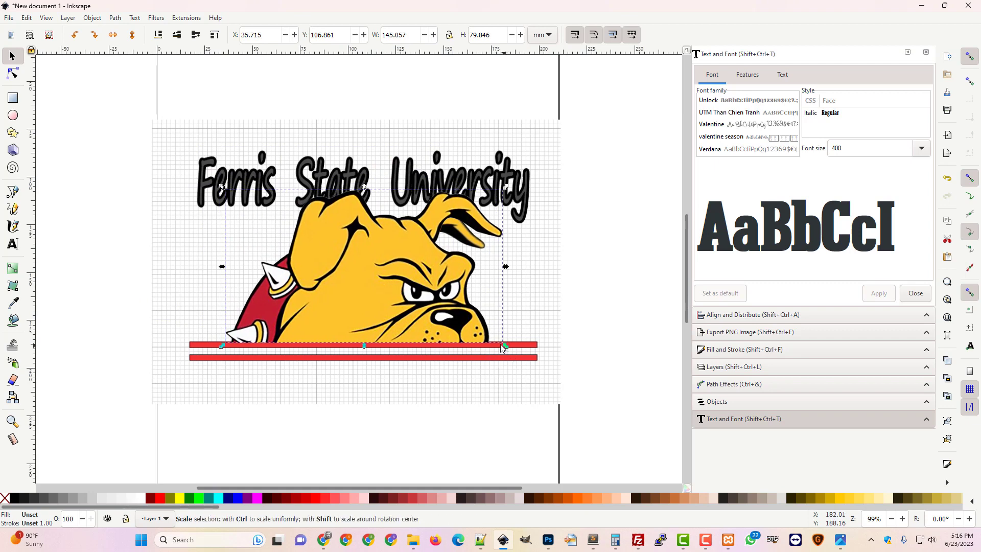
left_click_drag(502, 347, 464, 322)
left_click_drag(400, 296, 413, 309)
left_click_drag(485, 350, 488, 347)
key("Left")
key("Left")
key("Left")
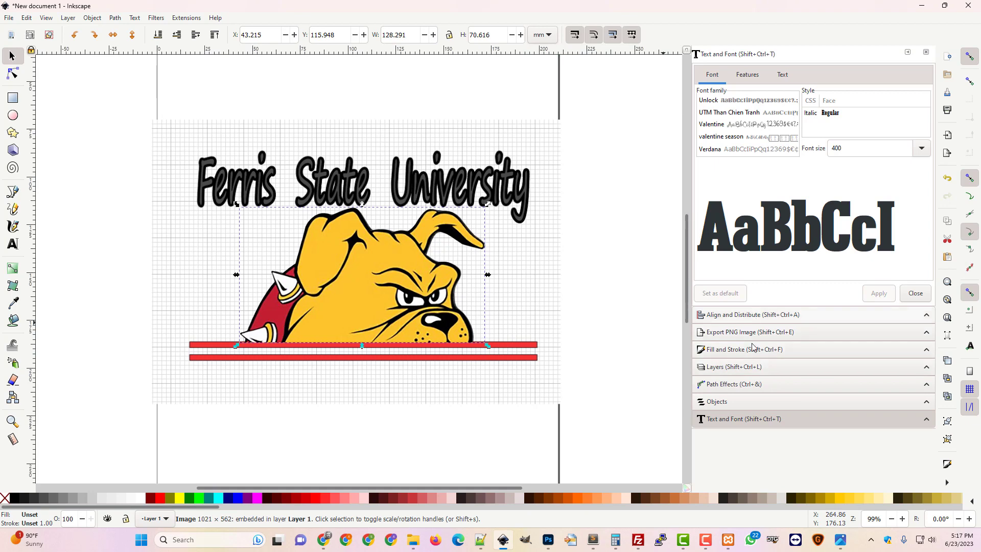
Center the bulldog cutout horizontally on the page and nudge the original artwork to X -5.745 mm to line up beneath it
left_click(755, 316)
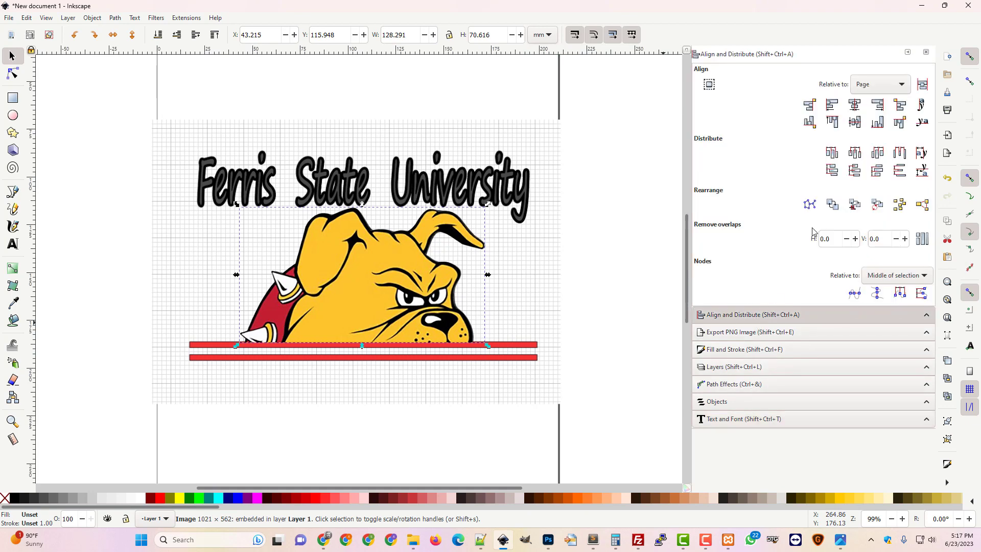
left_click(856, 106)
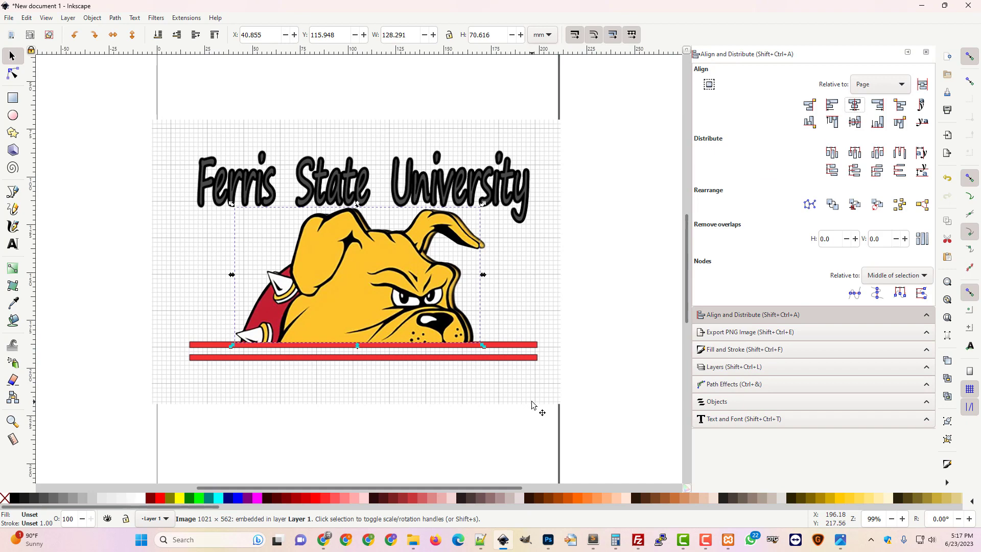
left_click(515, 151)
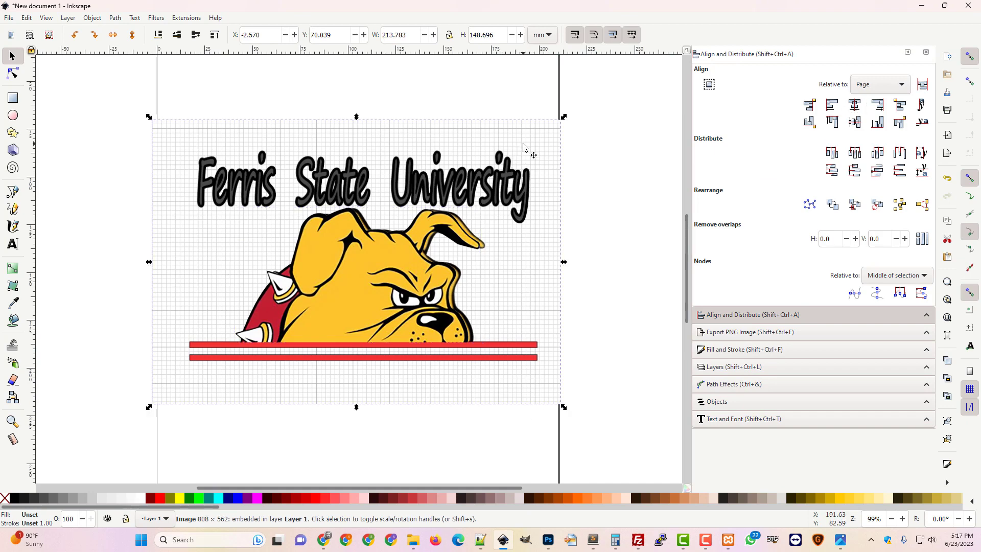
key("Left")
key("Left")
key("Left")
key("Left")
key("Left")
key("Left")
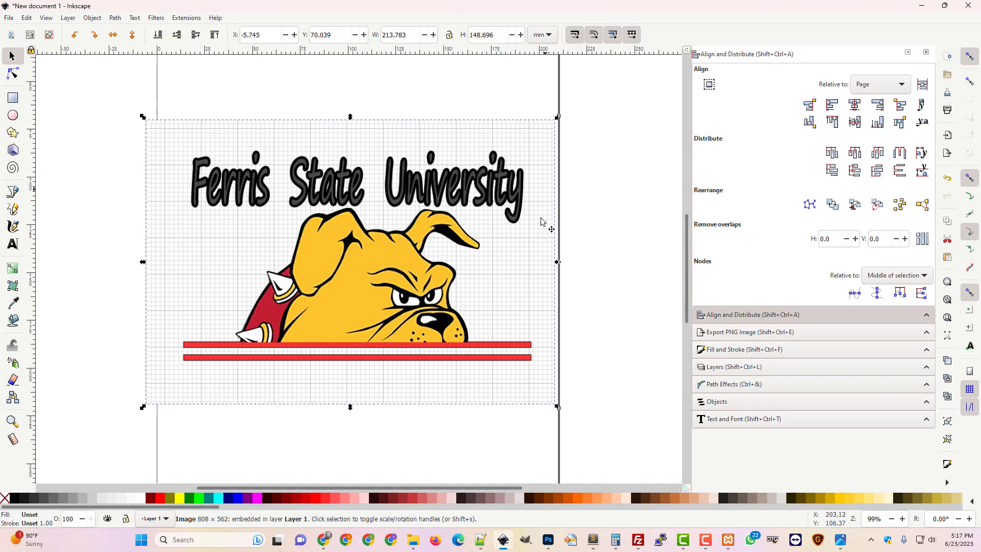
left_click(619, 352)
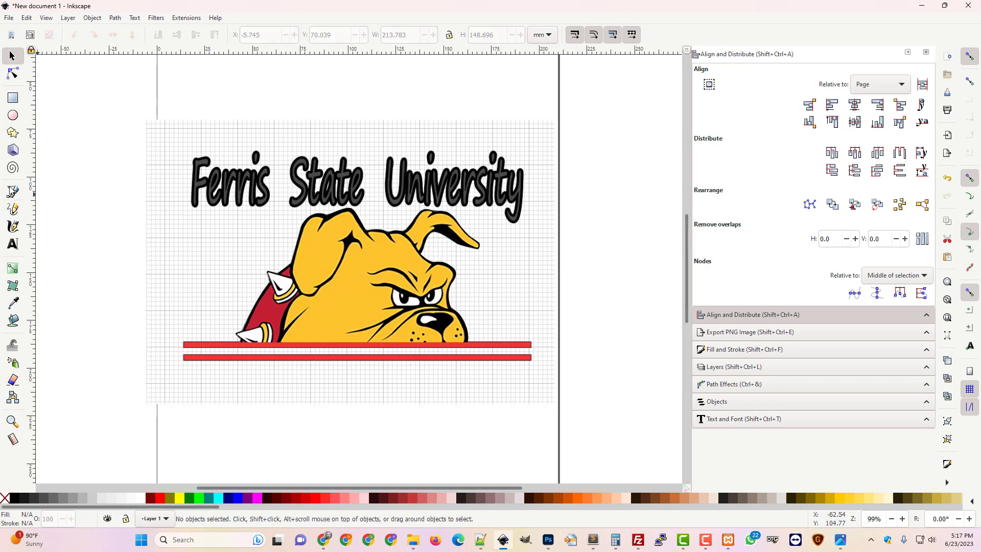
Open the recent file Ferris_Bulldogs.svg and copy its horizontal red stripe above the word BULLDOGS
left_click(14, 100)
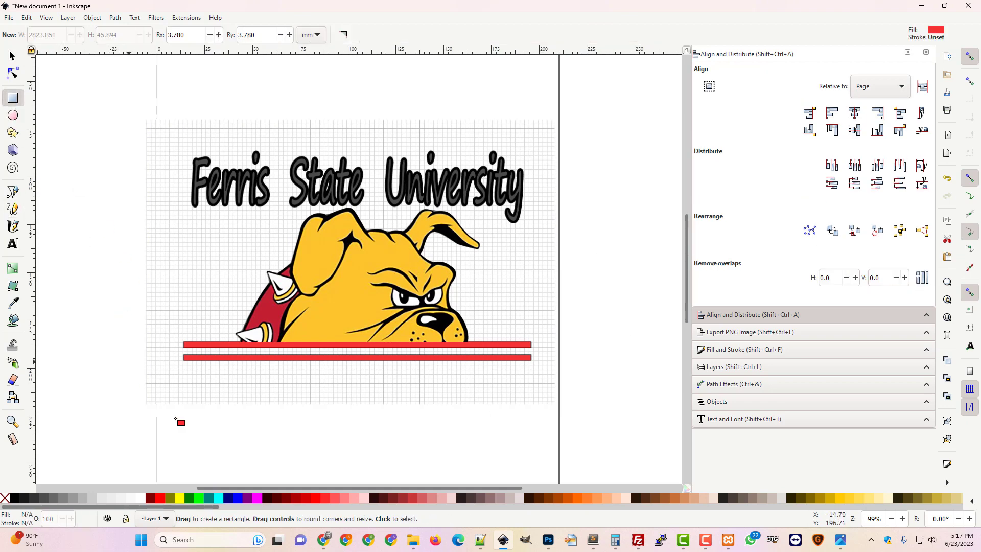
left_click(10, 18)
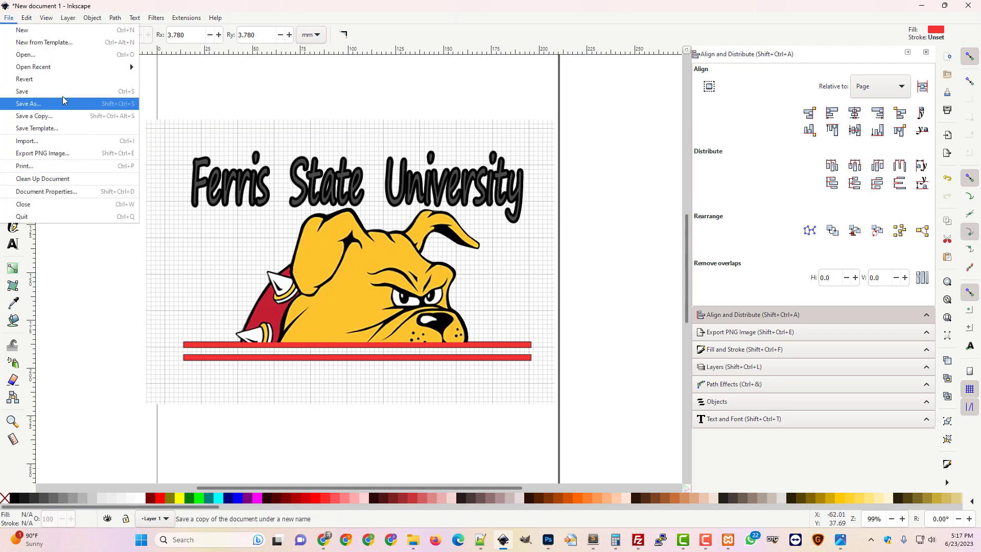
mouse_move(71, 73)
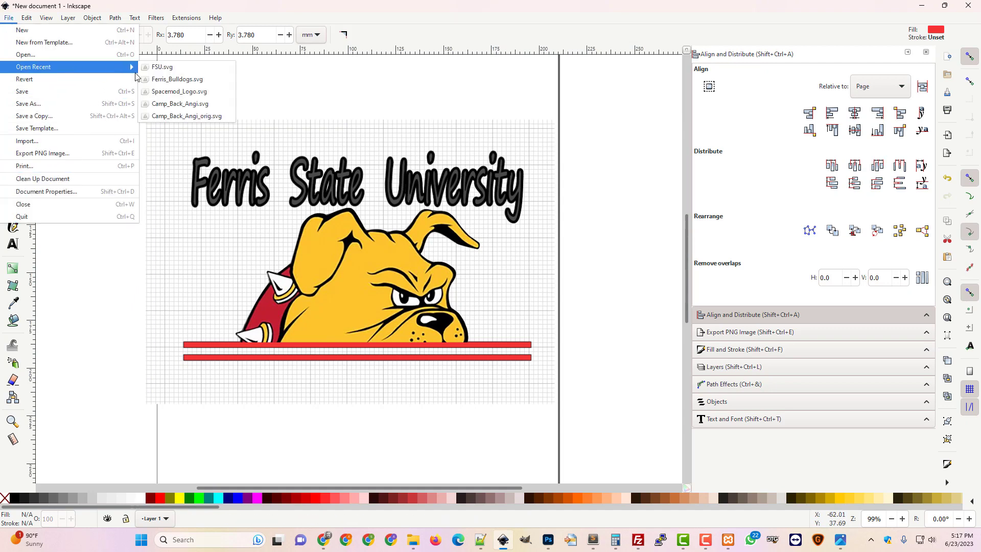
left_click(166, 79)
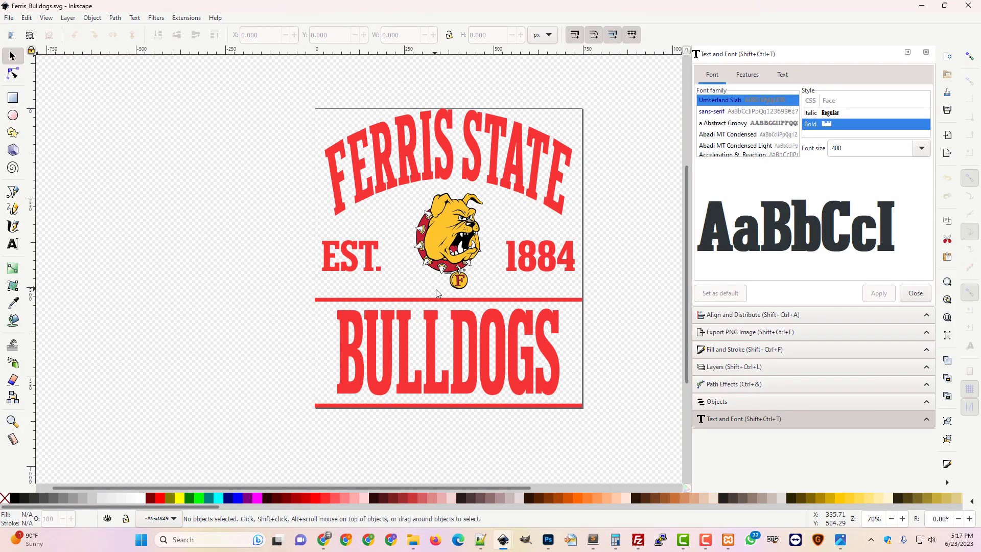
left_click(450, 300)
key("ctrl")
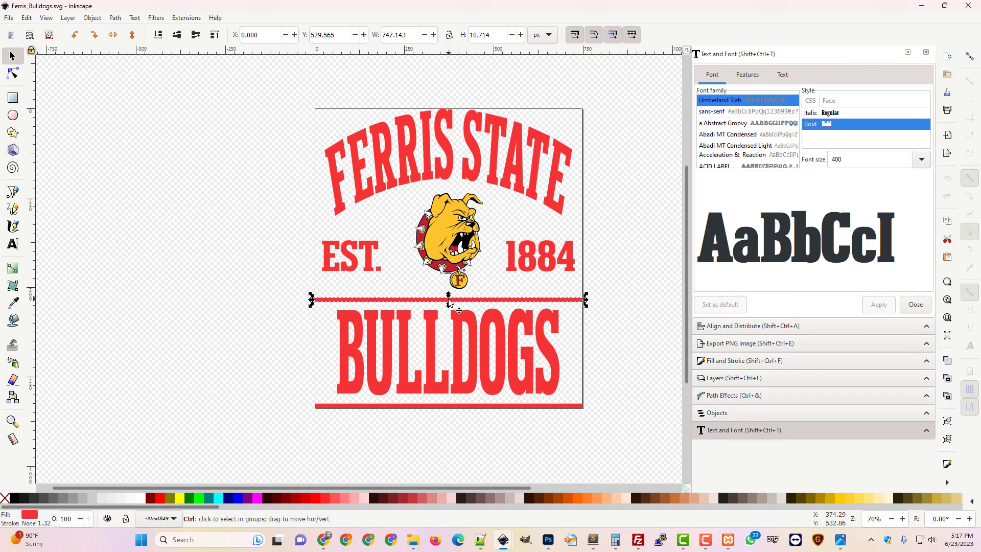
Paste the copied red stripe into the new document and place it over the artwork's upper stripe, at about X 9.67 and Y 186.47 mm
left_click(922, 6)
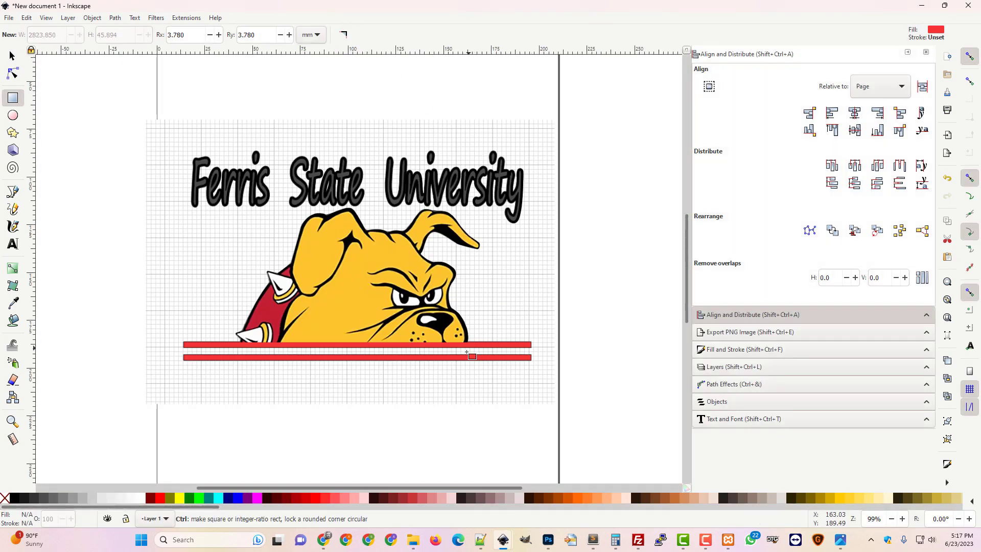
key("ctrl+v")
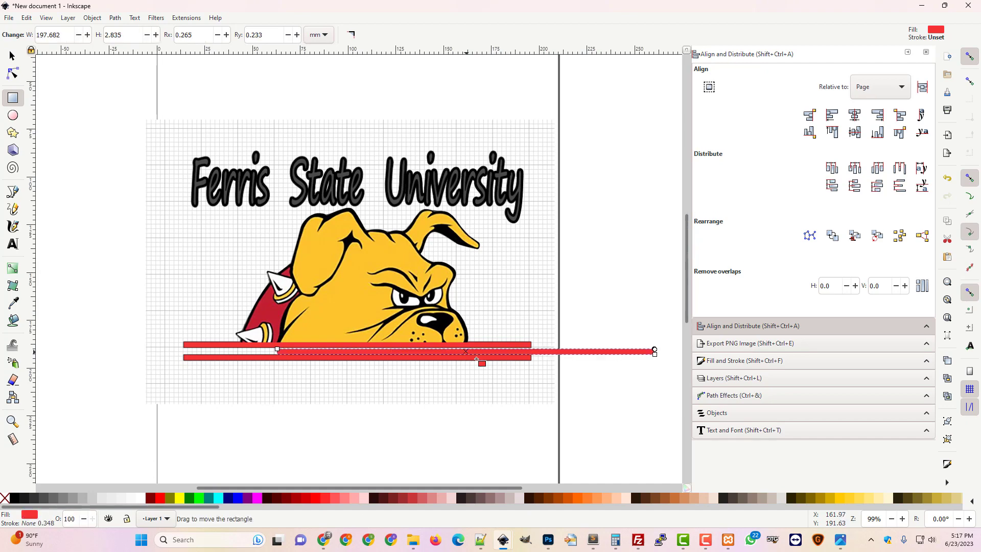
left_click(12, 55)
left_click_drag(591, 353, 488, 347)
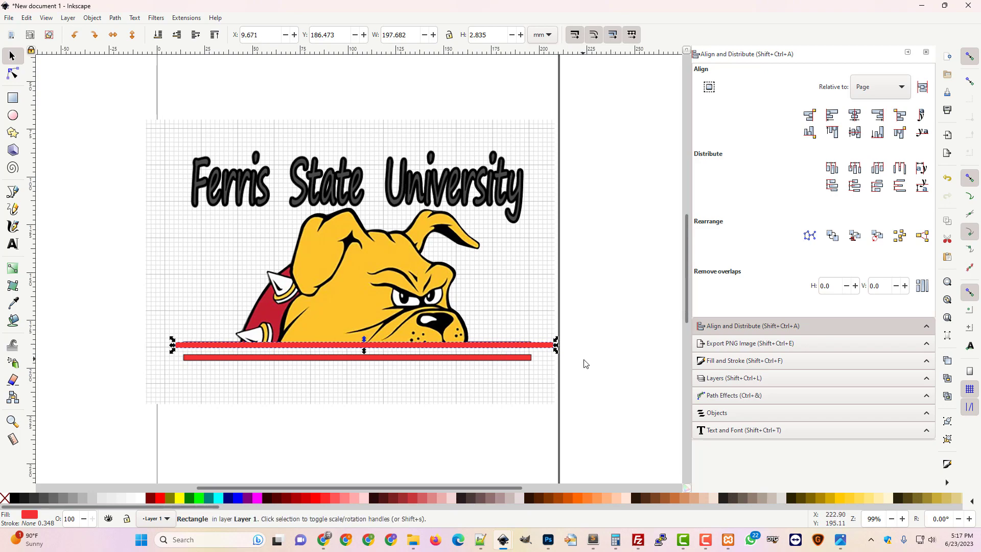
Center the pasted stripe horizontally on the page and scale it to about 182.2 mm wide so both ends match the artwork's upper stripe
key("plus")
key("plus")
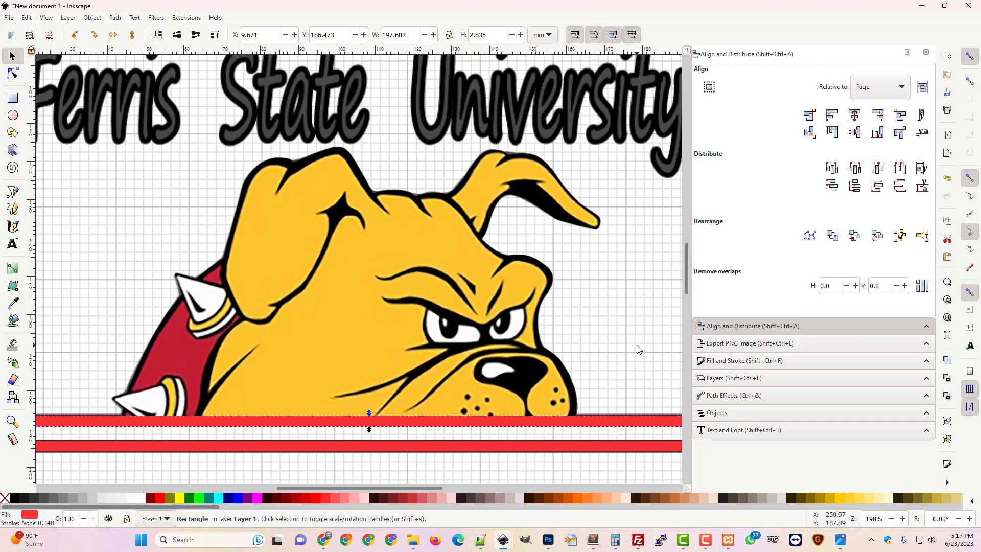
scroll(603, 382, "down", 5)
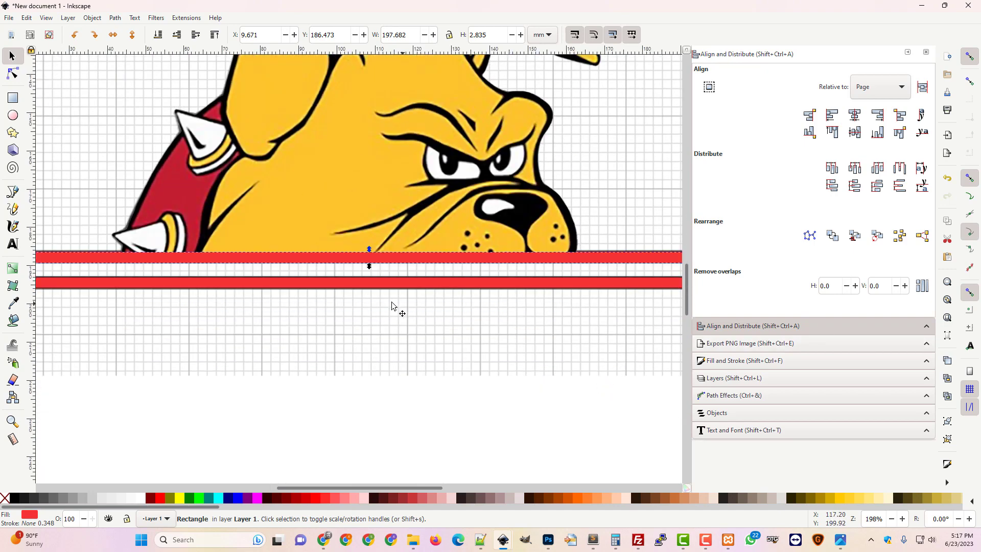
left_click(854, 116)
key("5")
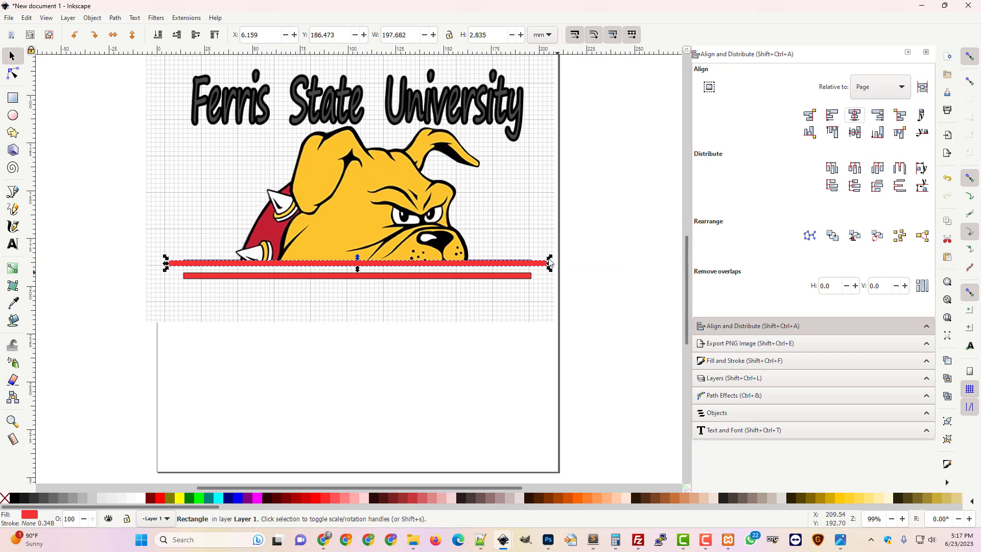
left_click_drag(549, 265, 535, 268)
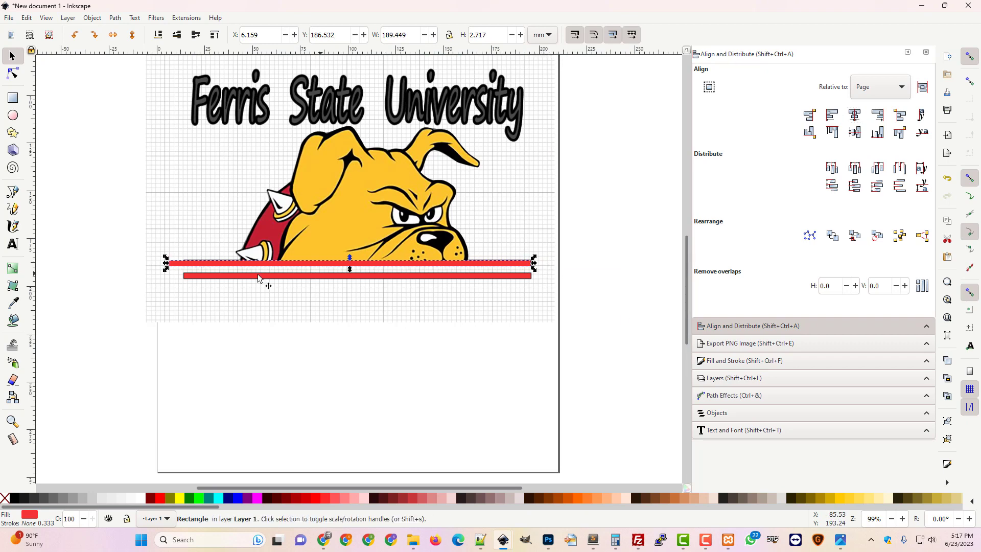
left_click_drag(170, 267, 181, 267)
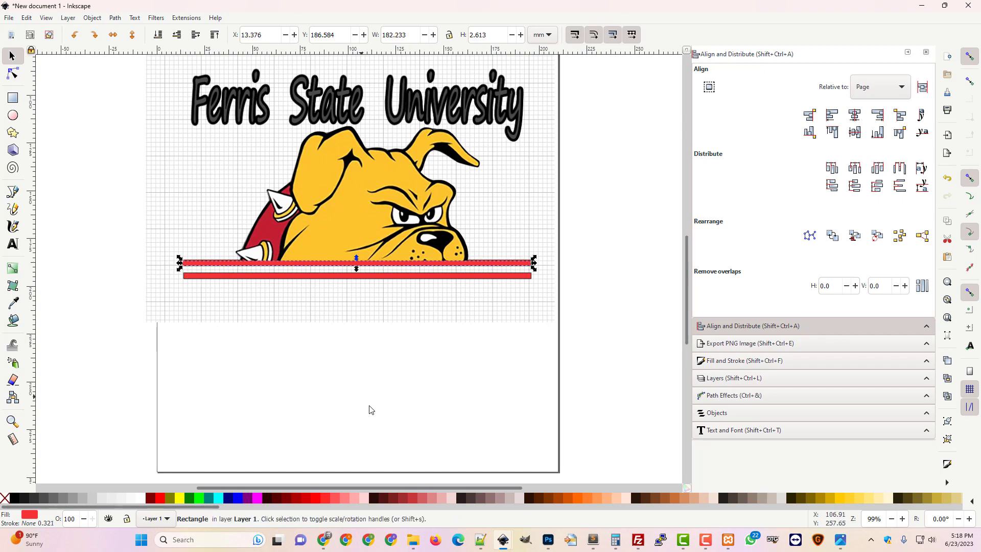
Adjust the pasted stripe's height to about 2.78 mm so it covers the thickness of the artwork's upper stripe
scroll(370, 410, "up", 3)
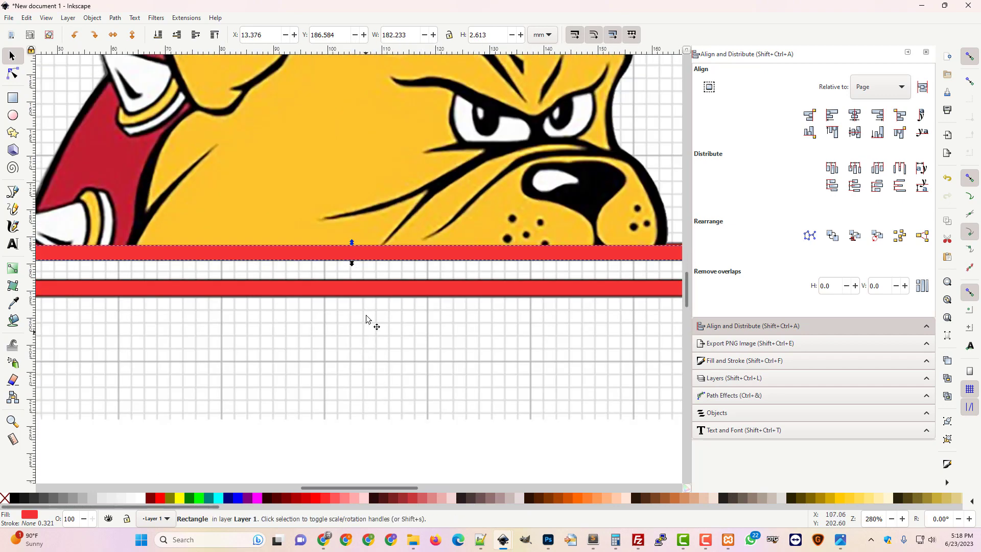
mouse_move(352, 243)
left_mouse_down()
mouse_move(354, 234)
mouse_move(354, 246)
left_mouse_up()
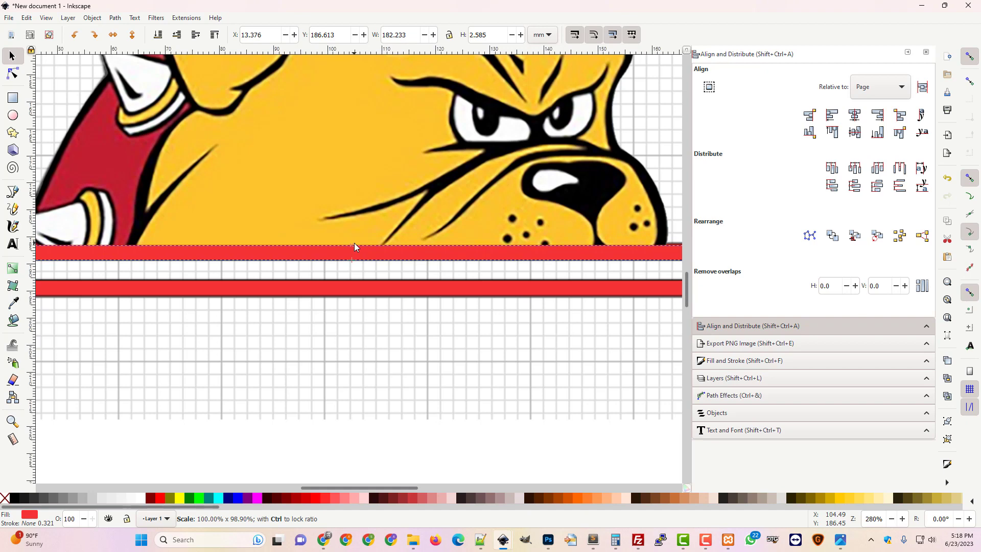
left_click_drag(354, 243, 352, 268)
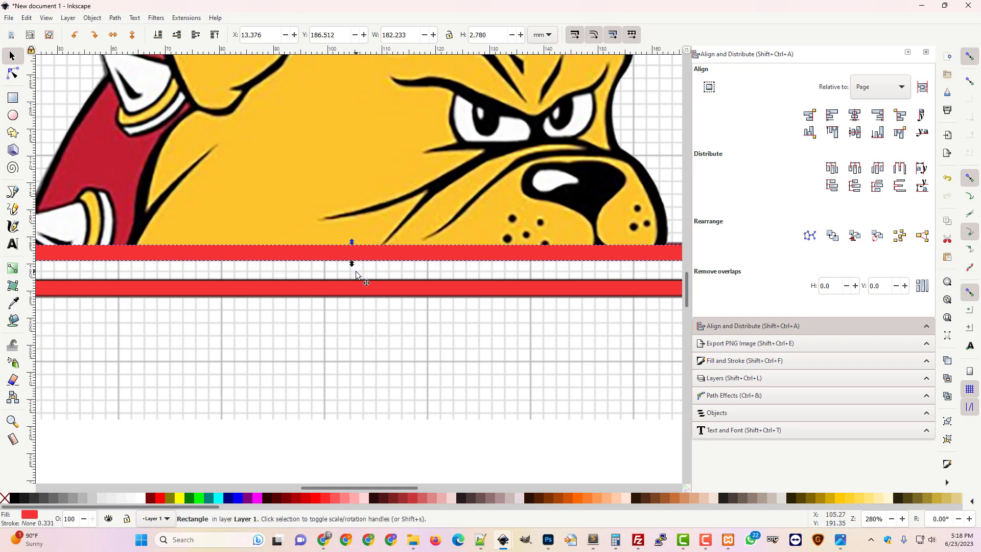
scroll(356, 270, "down", 2)
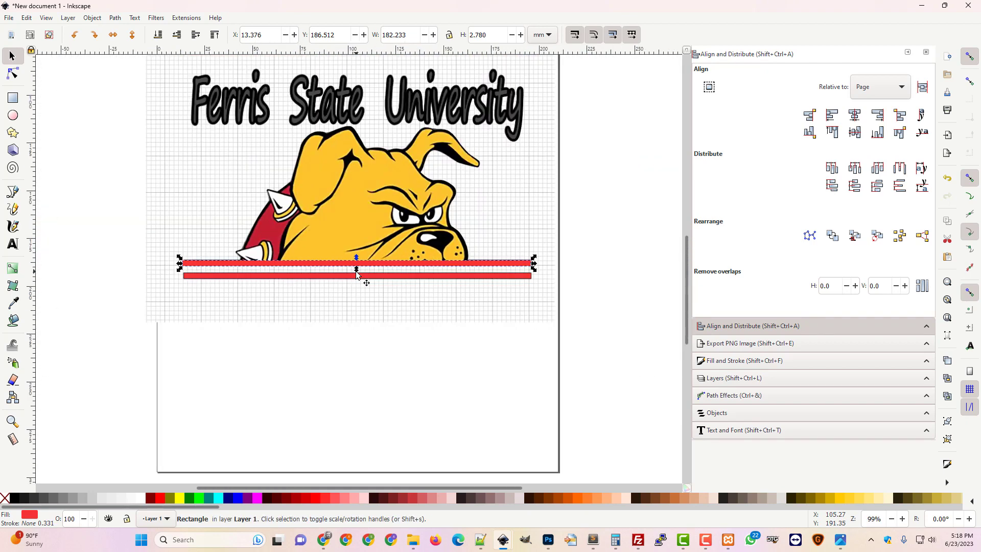
Duplicate the red stripe and nudge the copy down over the artwork's lower stripe to about Y 192.86 mm
left_click(412, 321)
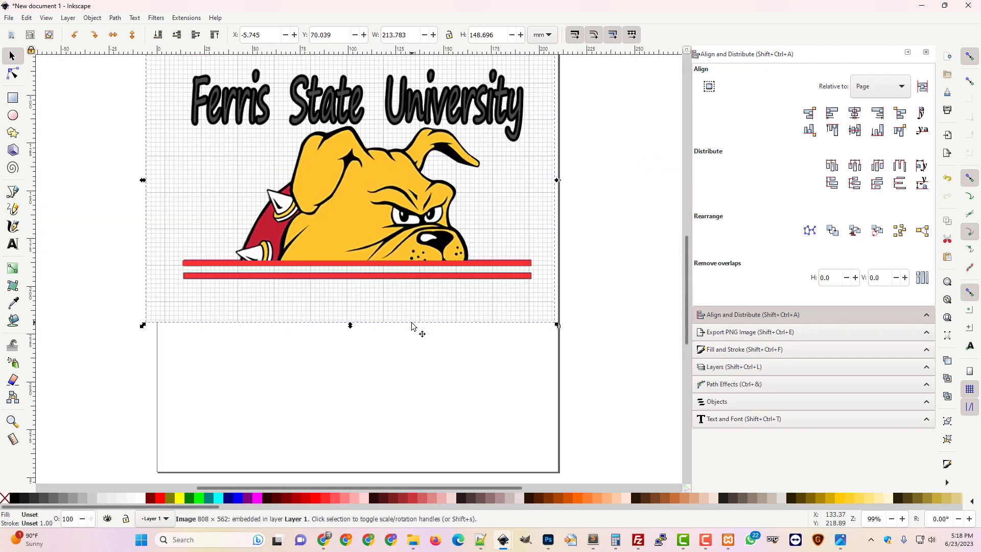
left_click(419, 264)
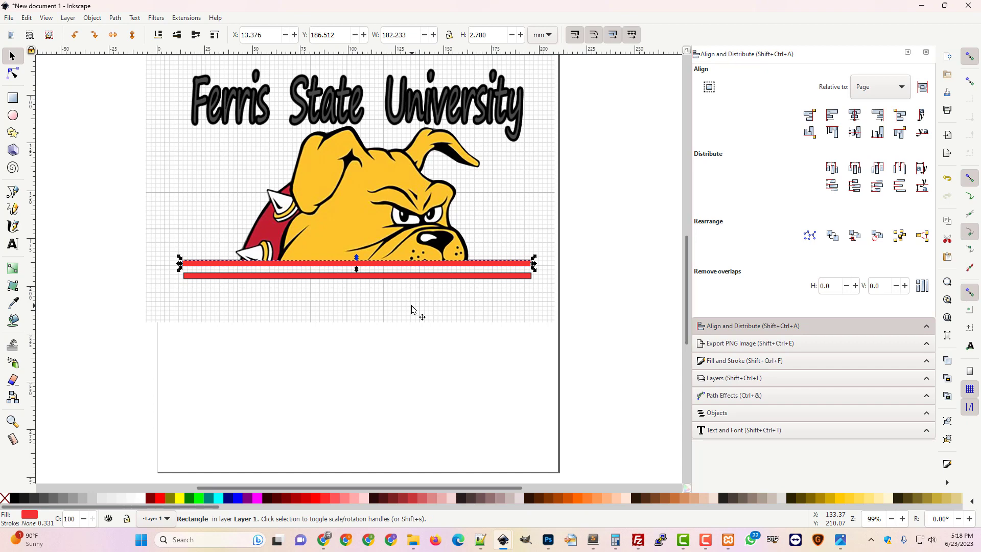
key("Down")
key("Down")
key("Down")
key("Down")
key("Down")
key("Down")
key("Down")
key("Down")
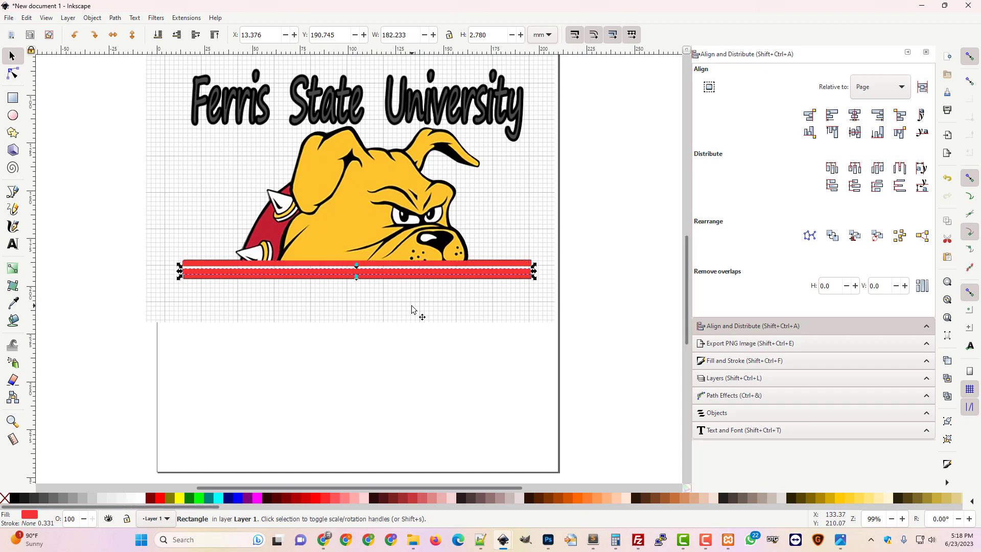
key("Down")
key("Down")
key("Down")
key("Down")
key("Down")
key("Down")
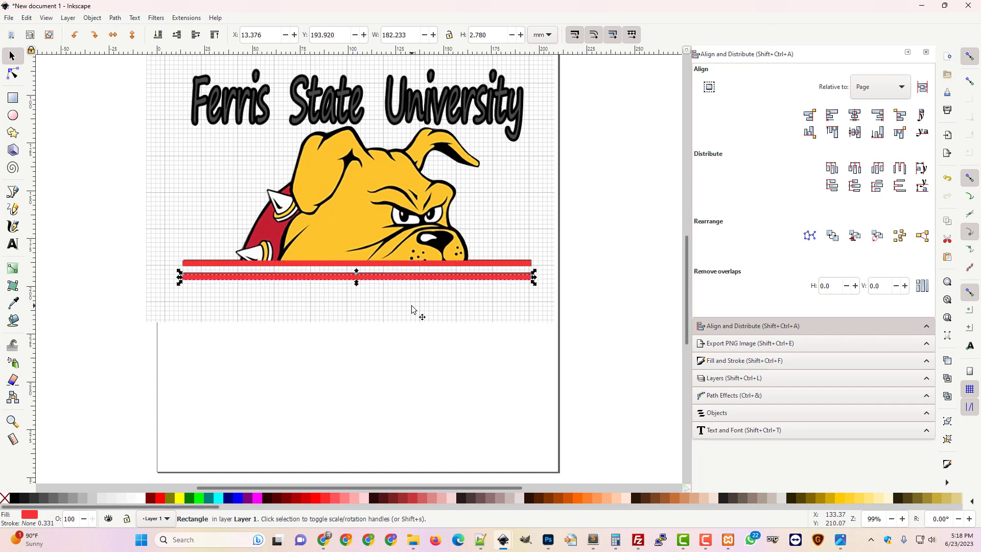
key("Up")
key("Up")
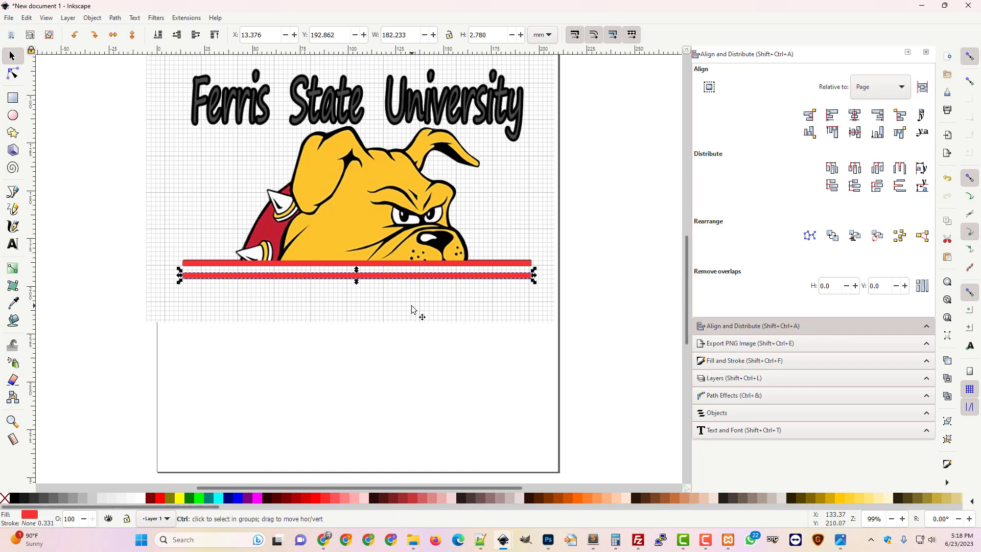
Fine-tune the lower stripe's vertical position to about Y 192.92 mm so it covers the original stripe, and deselect it
key("plus")
key("plus")
key("plus")
key("plus")
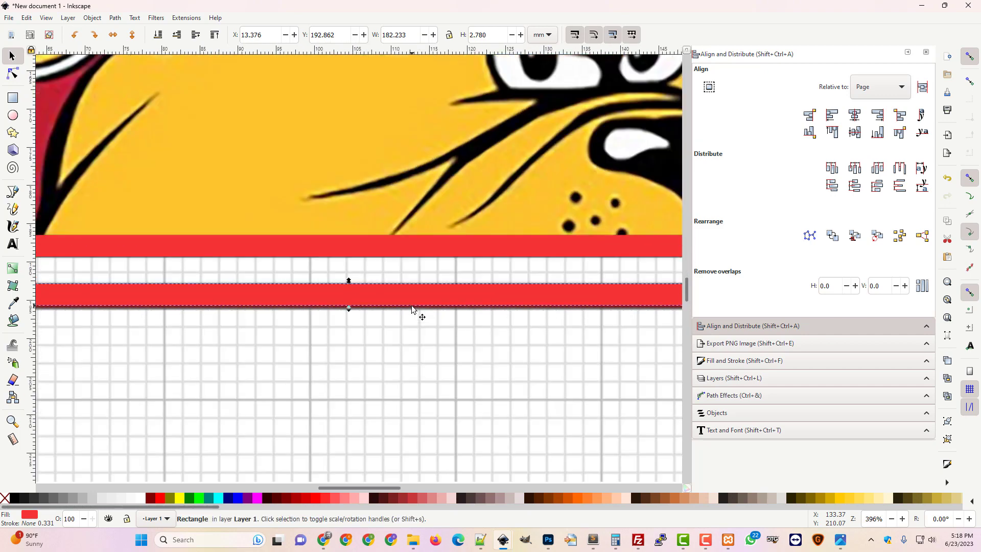
key("Down")
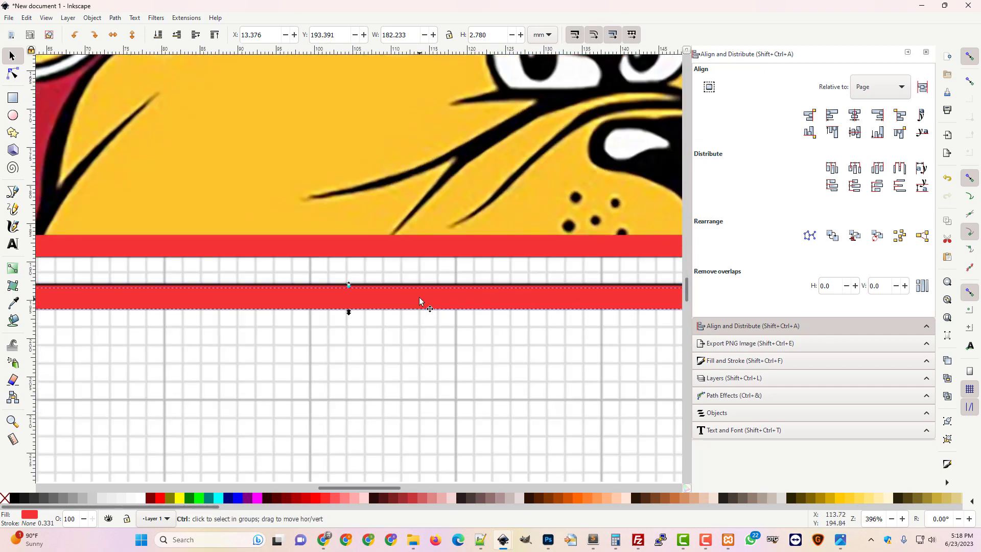
left_click_drag(420, 301, 421, 293)
key("minus")
key("minus")
key("minus")
key("minus")
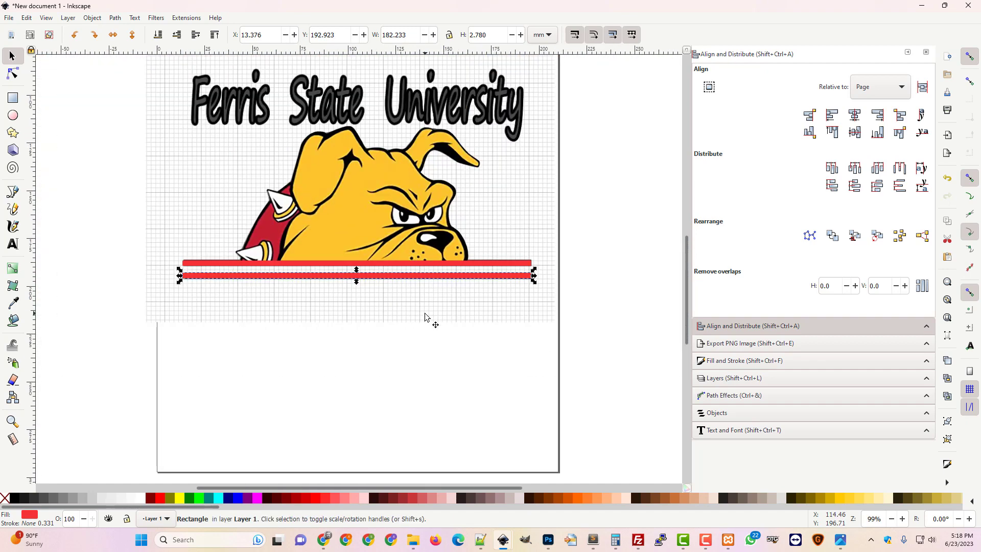
left_click(535, 356)
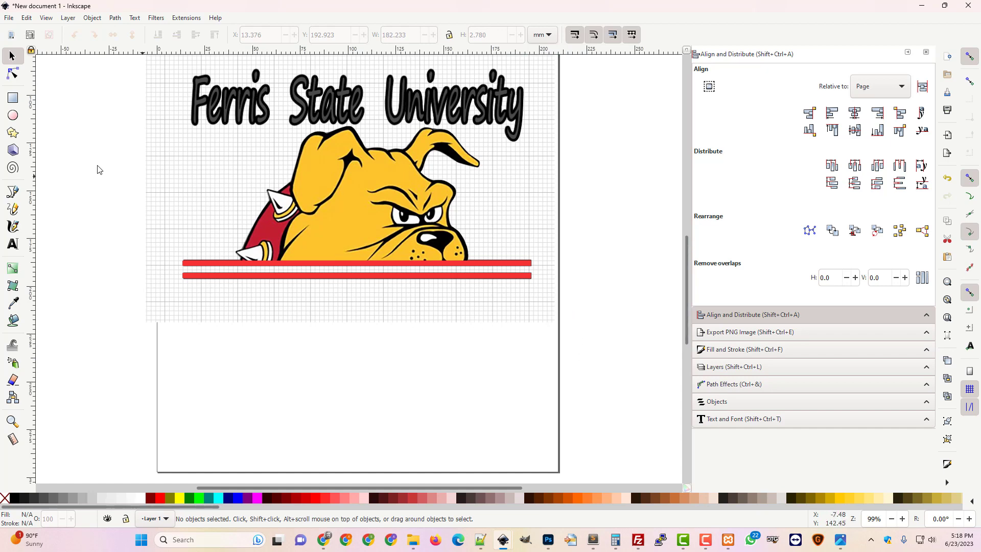
Set the Text tool's font to Segoe Print with the Normal style
left_click(13, 244)
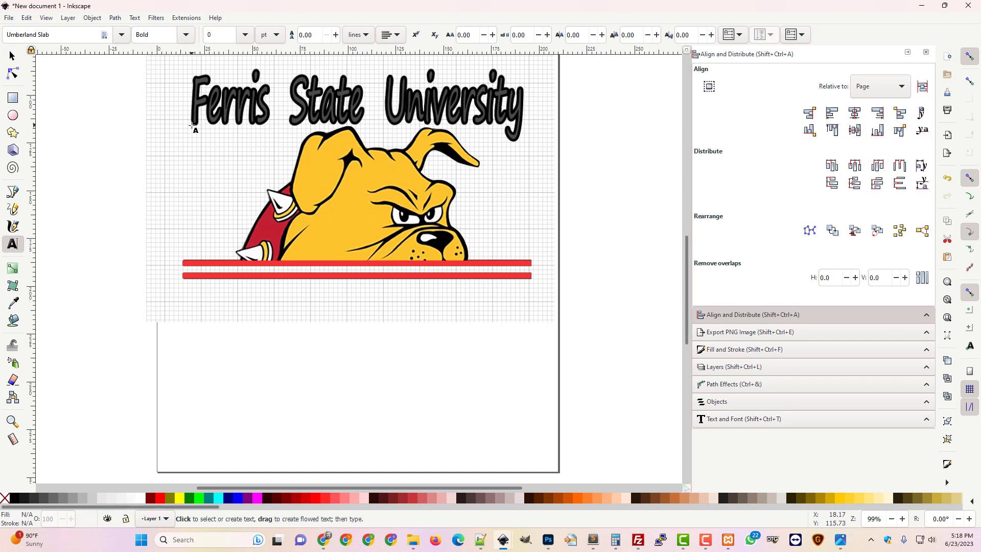
left_click(3, 35)
type("seg")
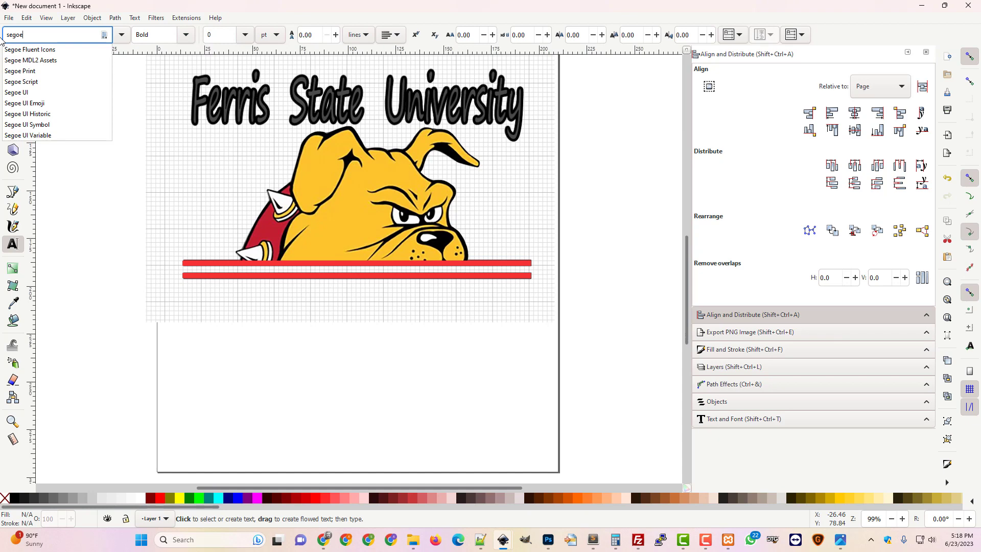
type("oe")
key("Down")
key("Down")
key("Down")
key("Return")
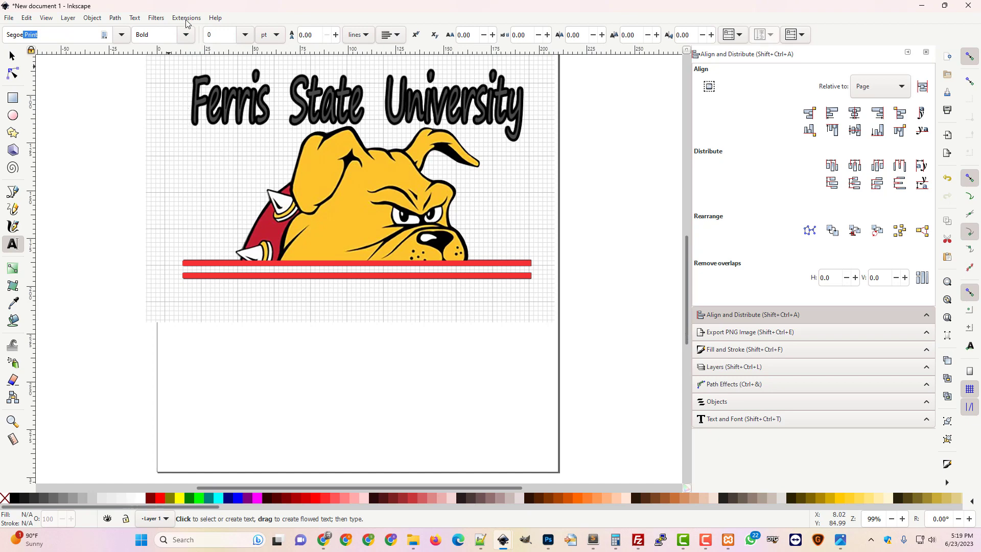
left_click(183, 38)
left_click(153, 51)
Add the text "Fer" starting at the F of the original Ferris State University lettering and set its font size to 100 pt
left_click(193, 125)
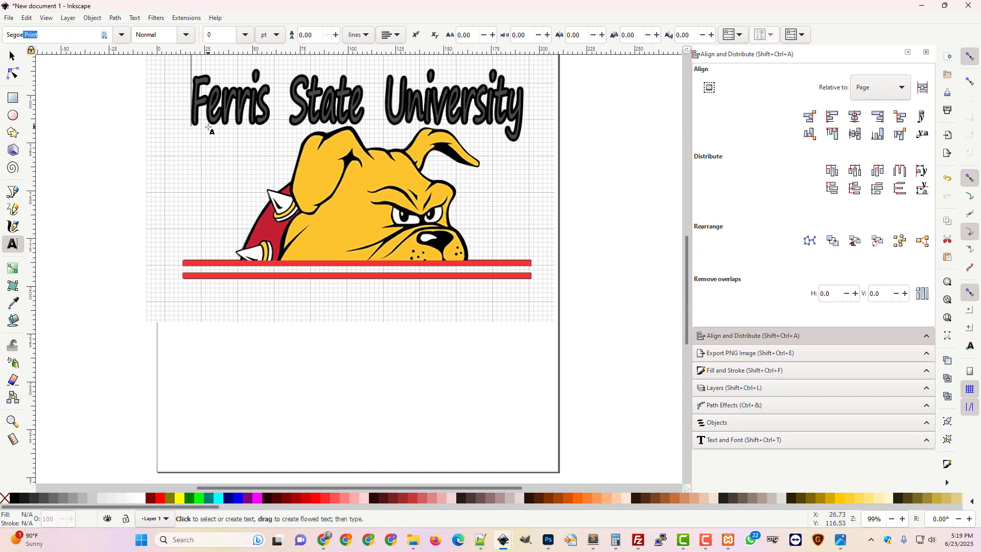
type("Fer")
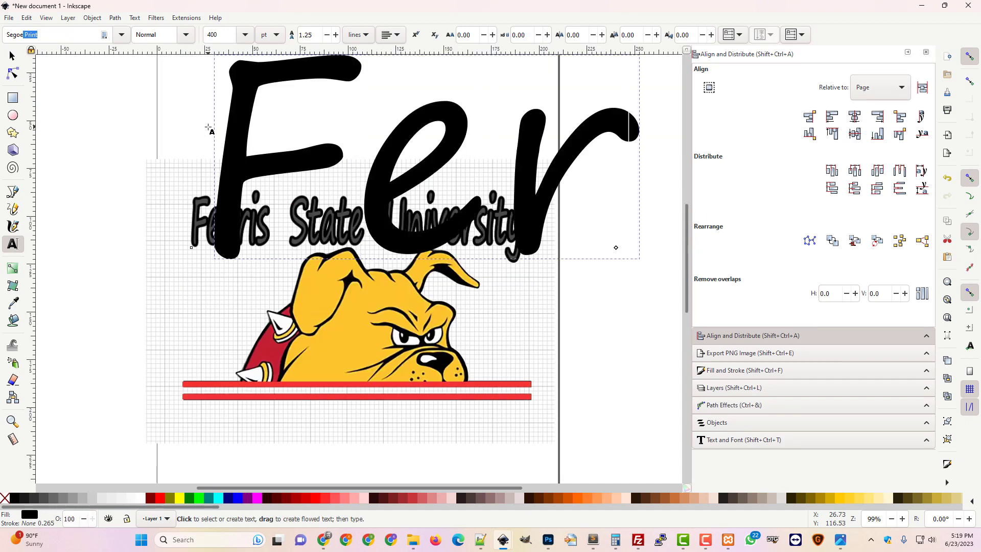
left_click(12, 56)
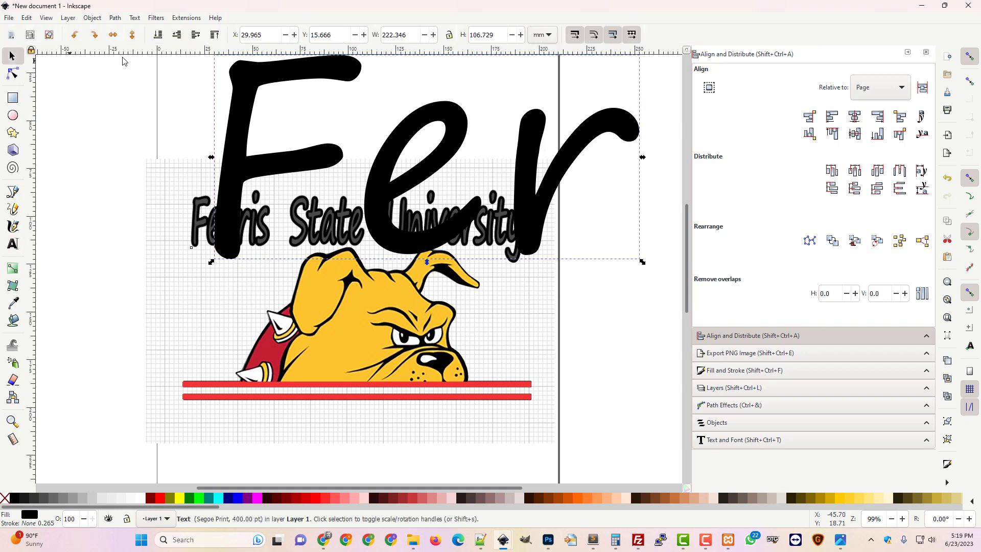
left_click(263, 149)
left_click(12, 244)
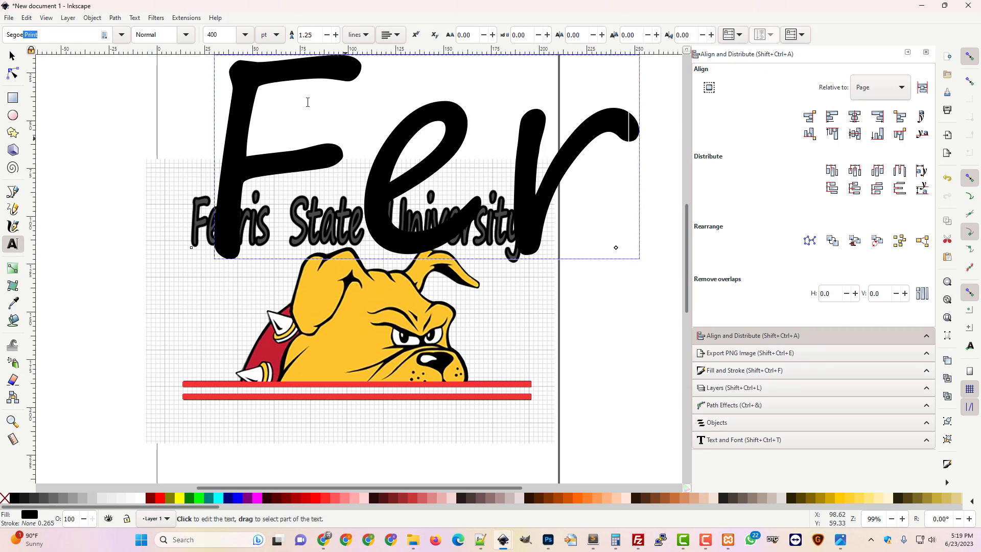
double_click(222, 34)
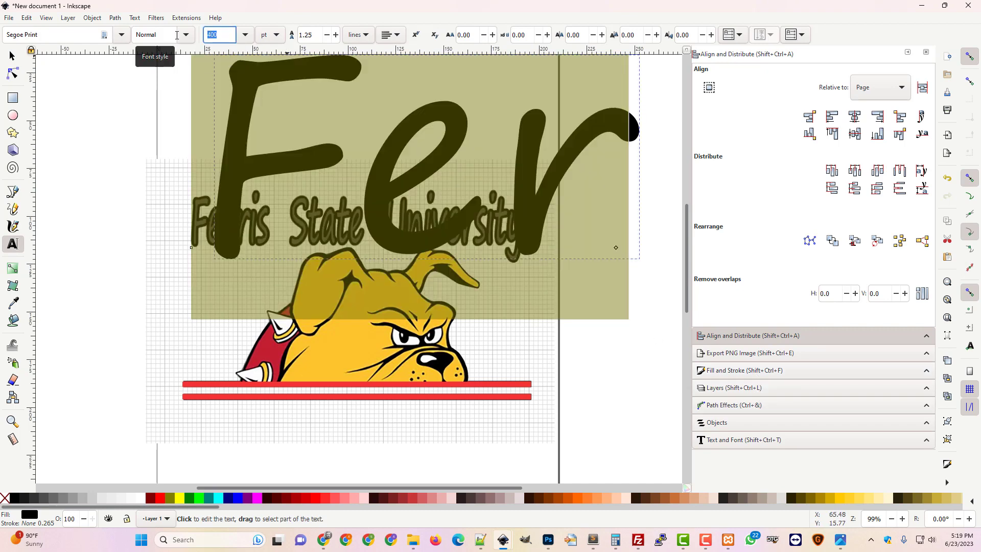
type("100")
key("Return")
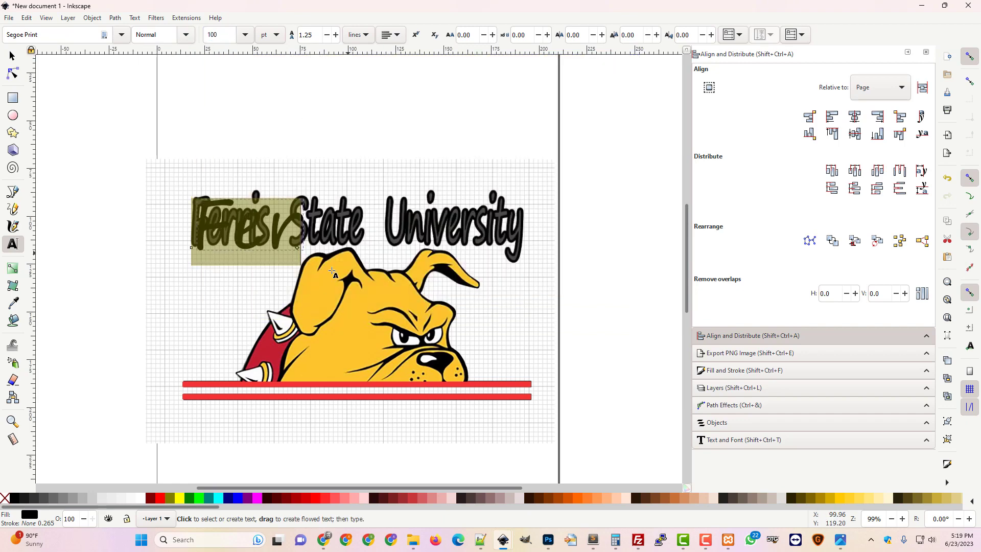
Squeeze the "Fer" text to about 29.4 mm wide and complete it so it reads "Ferris"
left_click(13, 55)
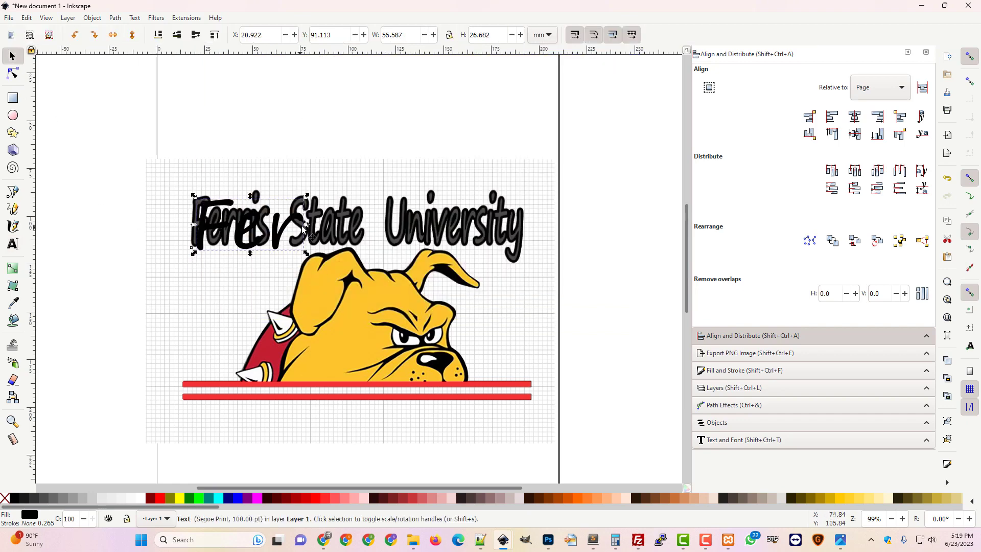
left_click_drag(306, 224, 254, 229)
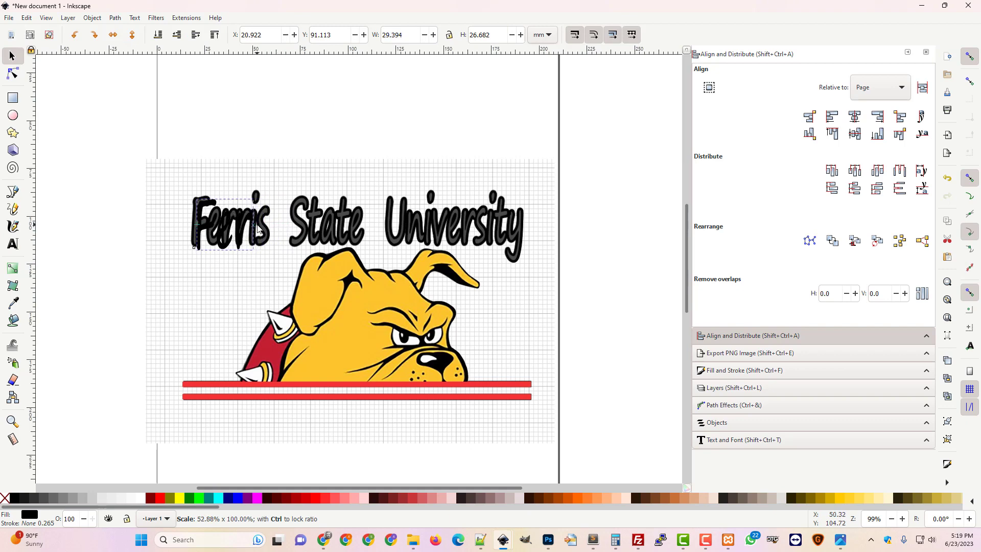
left_click(13, 244)
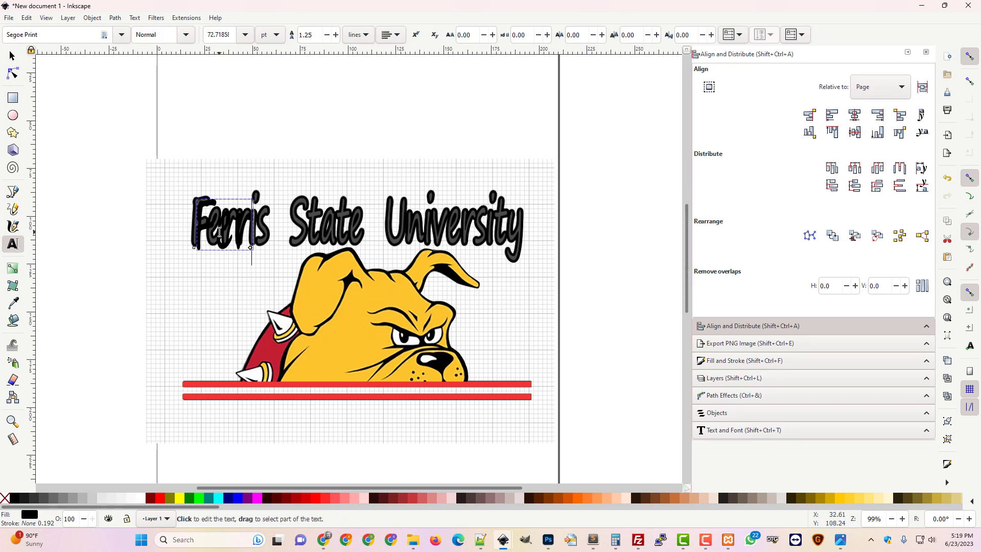
type("is S")
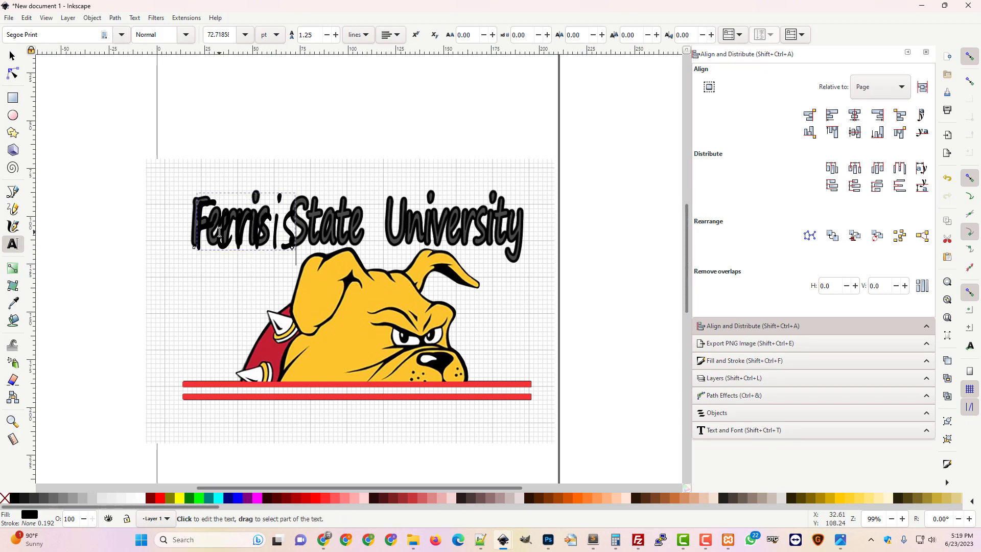
type("tate U")
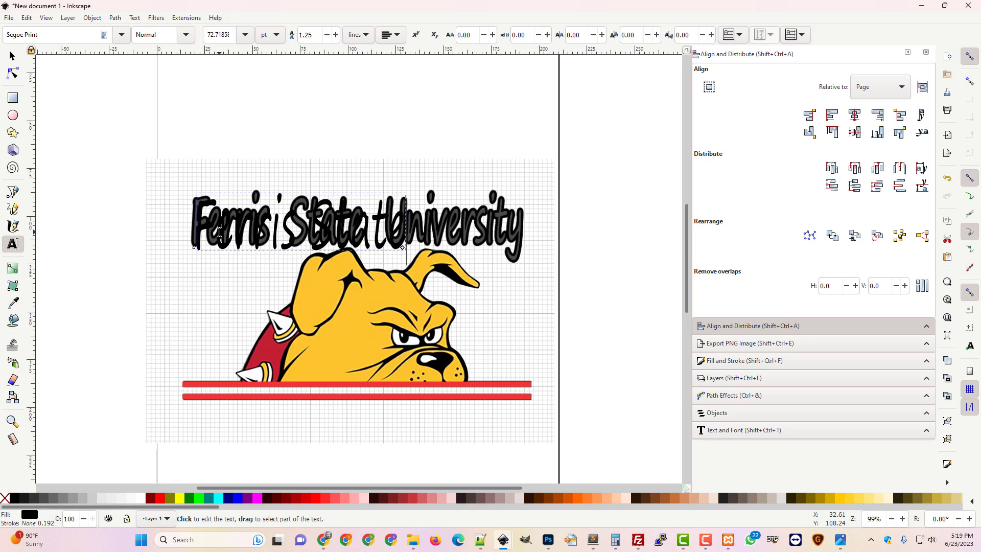
key("BackSpace")
key("BackSpace")
key("BackSpace")
key("BackSpace")
key("BackSpace")
key("BackSpace")
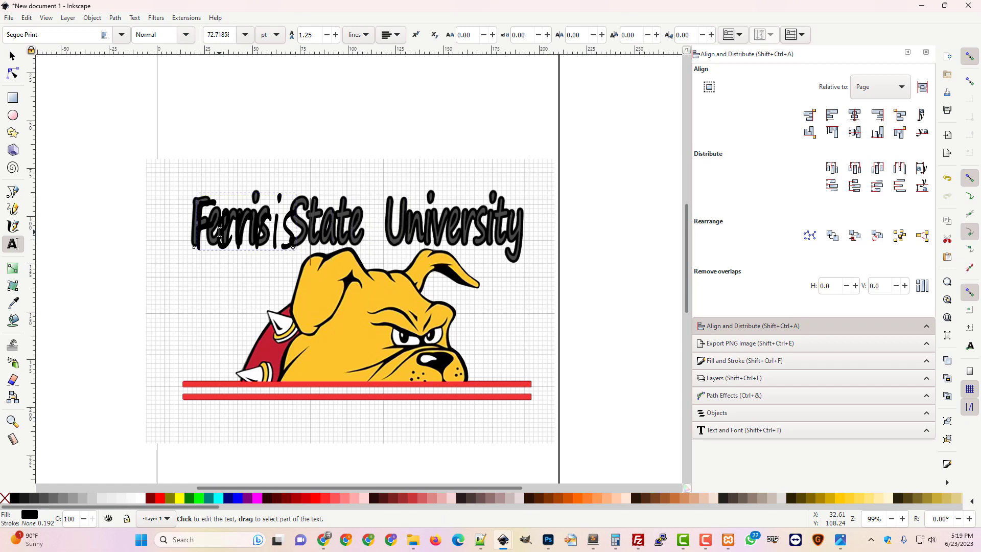
Move the new Ferris text onto the original word at about X 18.47, Y 86.78 mm and narrow it to about 41.35 mm
left_click(12, 55)
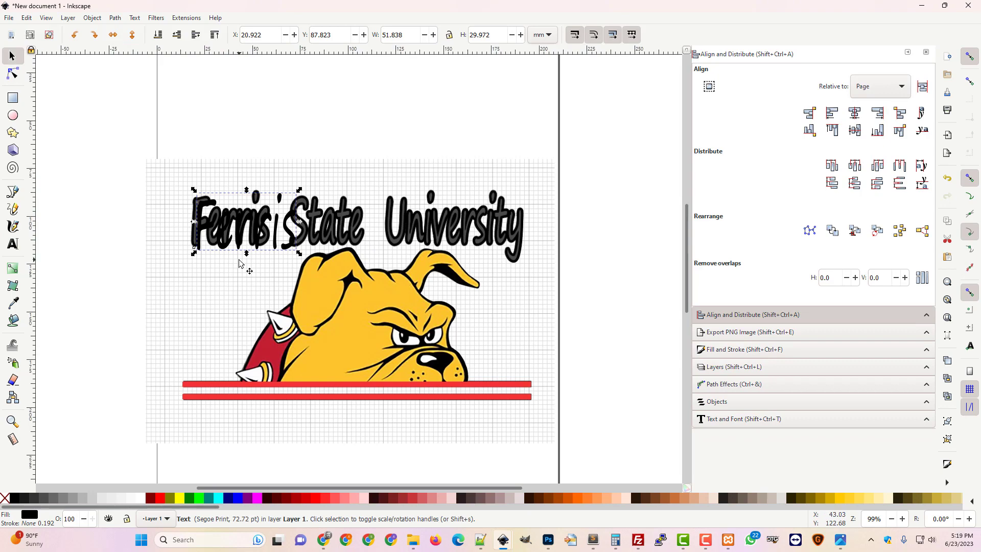
key("plus")
key("plus")
key("plus")
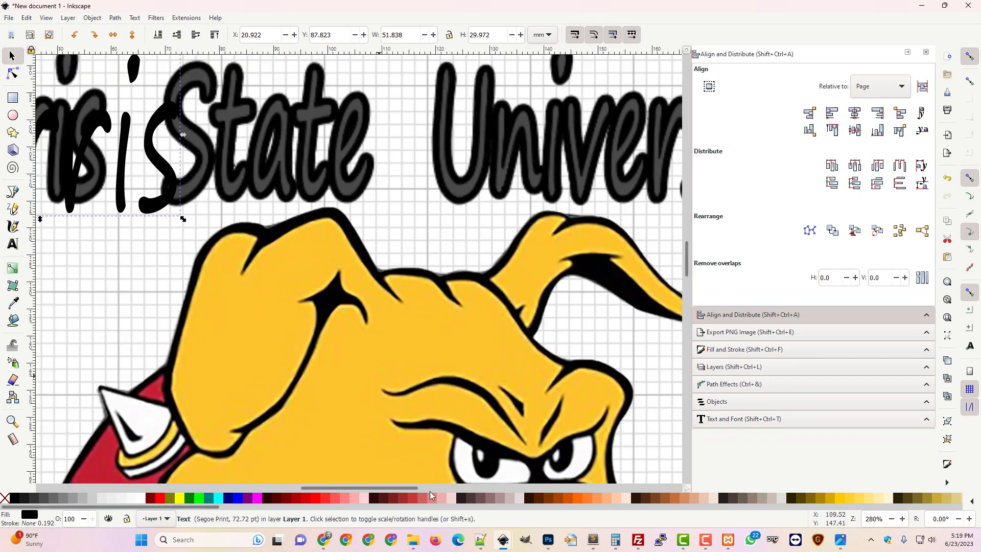
left_click_drag(401, 488, 351, 489)
scroll(438, 427, "up", 8)
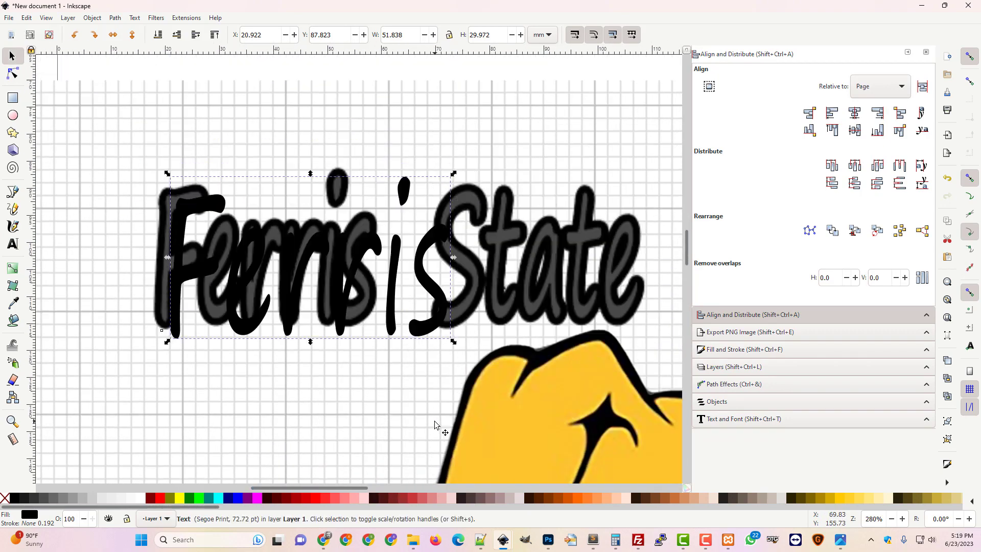
scroll(487, 438, "down", 2)
scroll(487, 434, "down", 4)
scroll(486, 434, "right", 4)
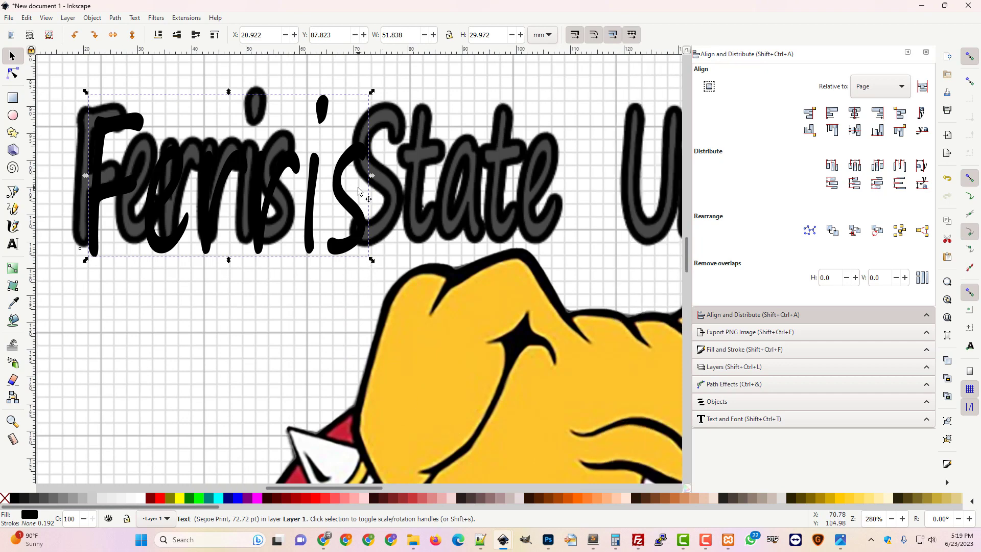
key("alt+less")
key("alt+less")
key("alt+less")
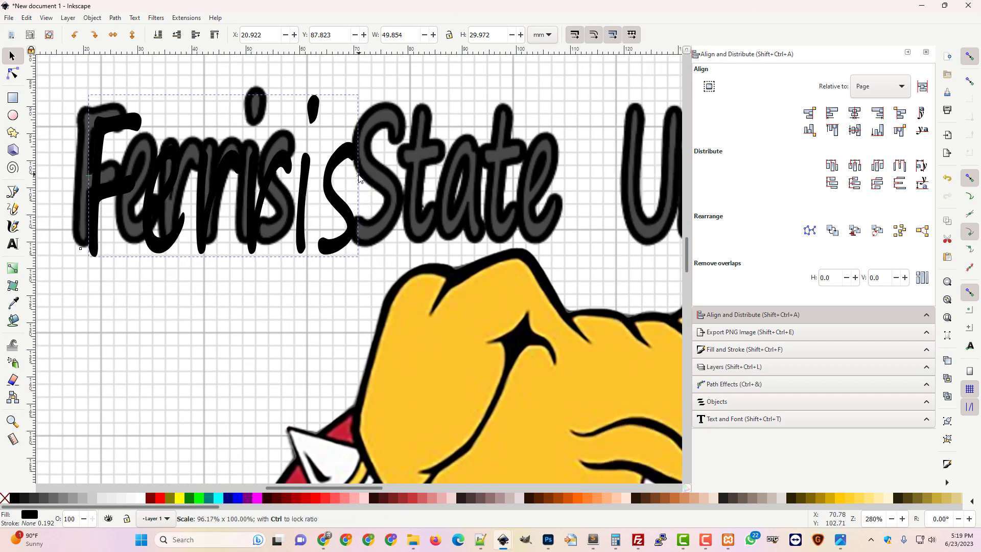
left_click_drag(195, 203, 186, 199)
left_click_drag(343, 170, 302, 170)
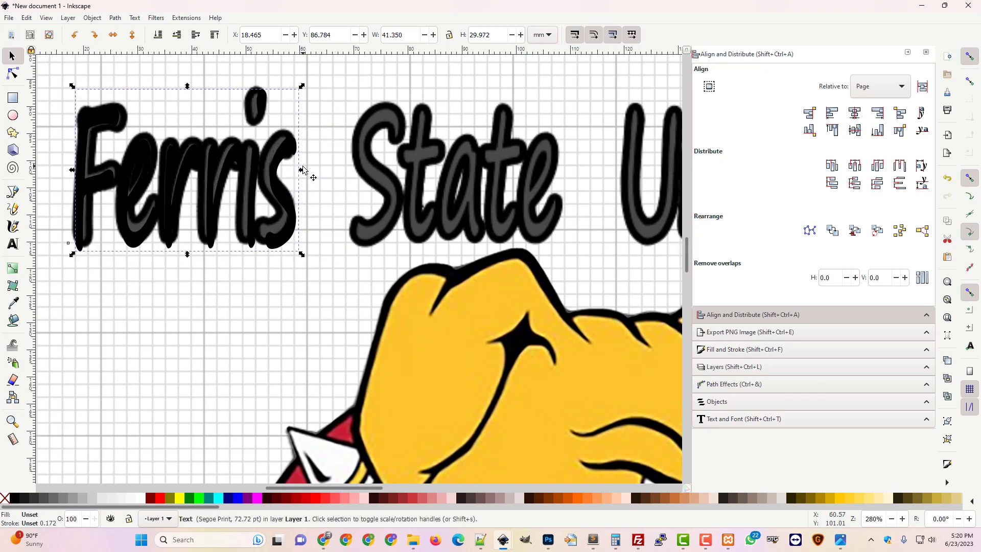
Nudge the Ferris text right to about X 18.99 mm and resize it to about 39.37 × 27.33 mm to match the original word
key("Right")
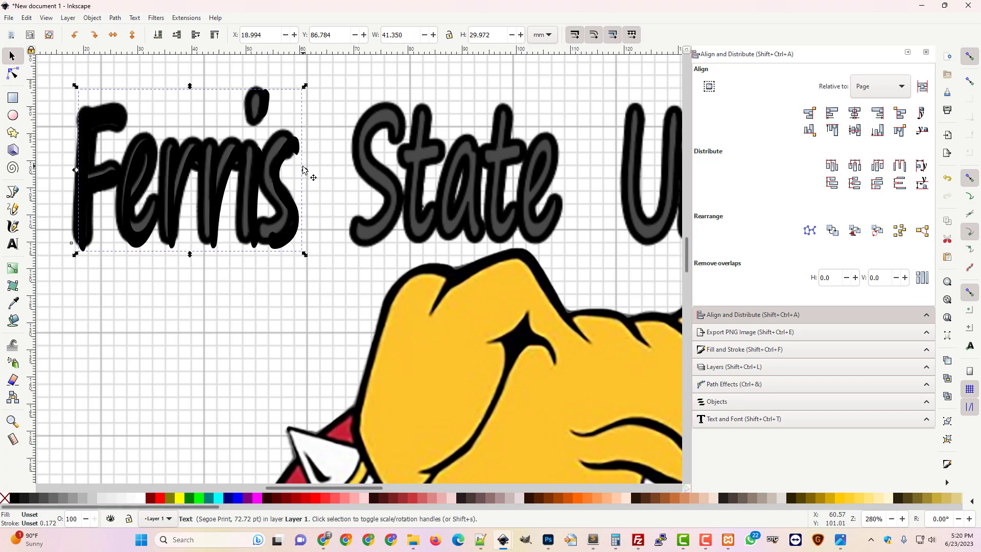
left_click_drag(303, 169, 295, 170)
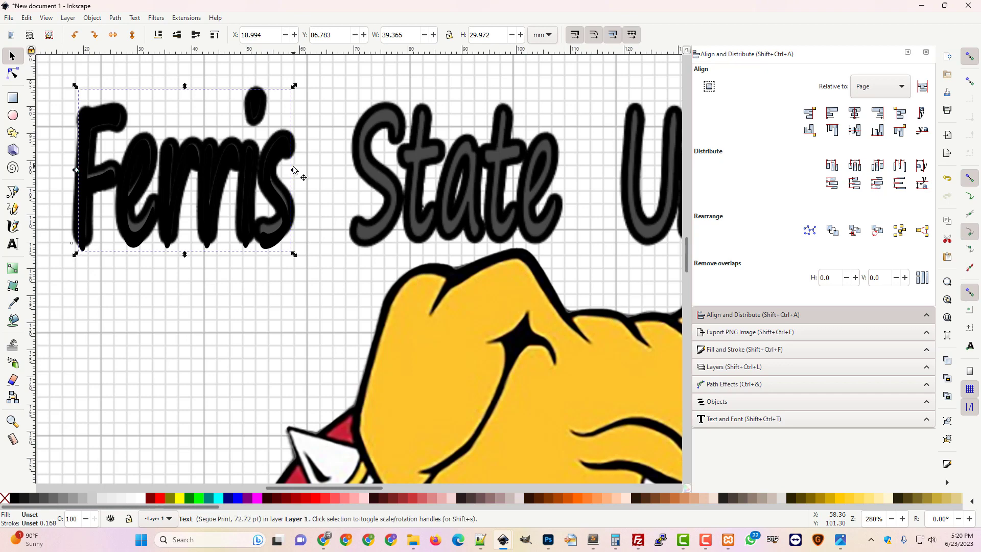
left_click_drag(185, 255, 188, 249)
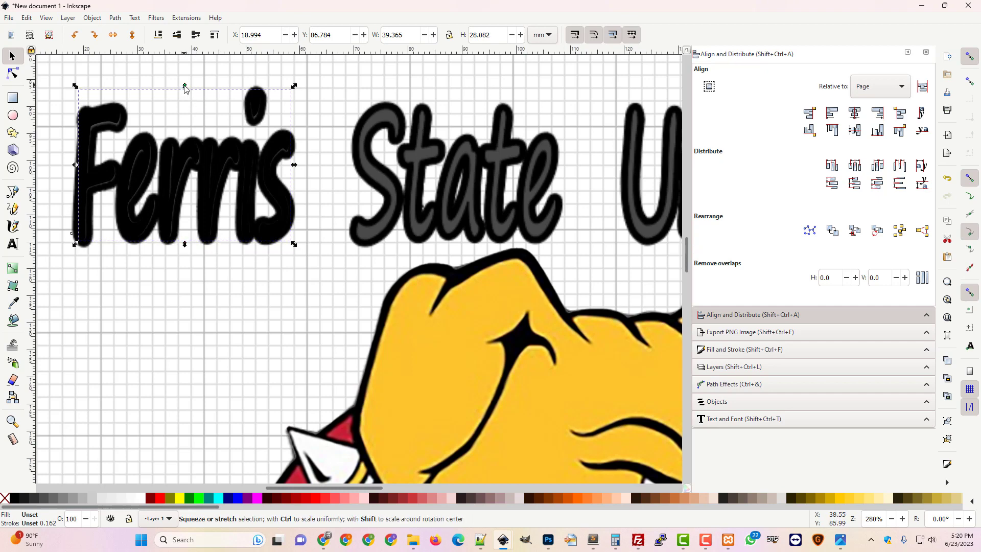
left_click_drag(185, 91, 185, 93)
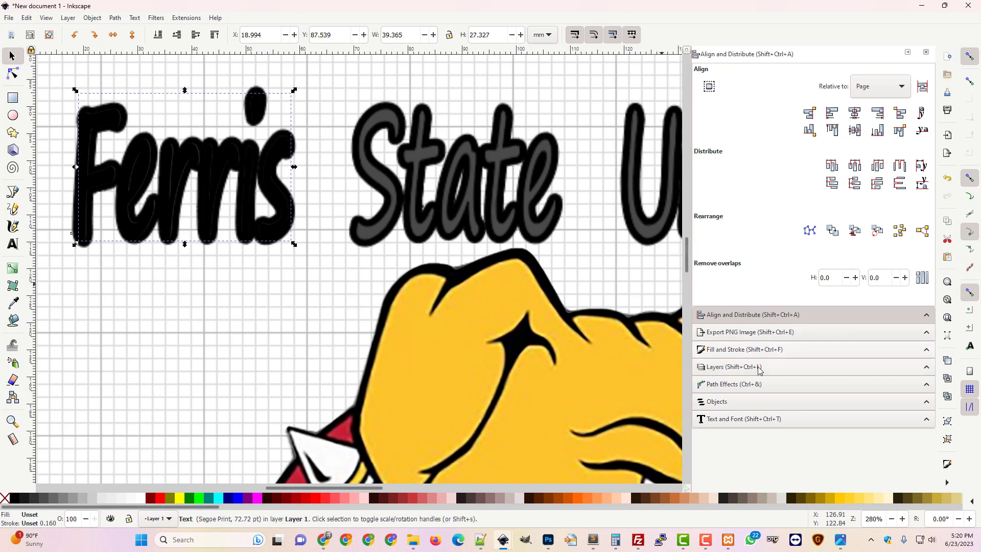
Give the Ferris text a flat fill in the dark grey 494949 sampled from the original State lettering
left_click(778, 349)
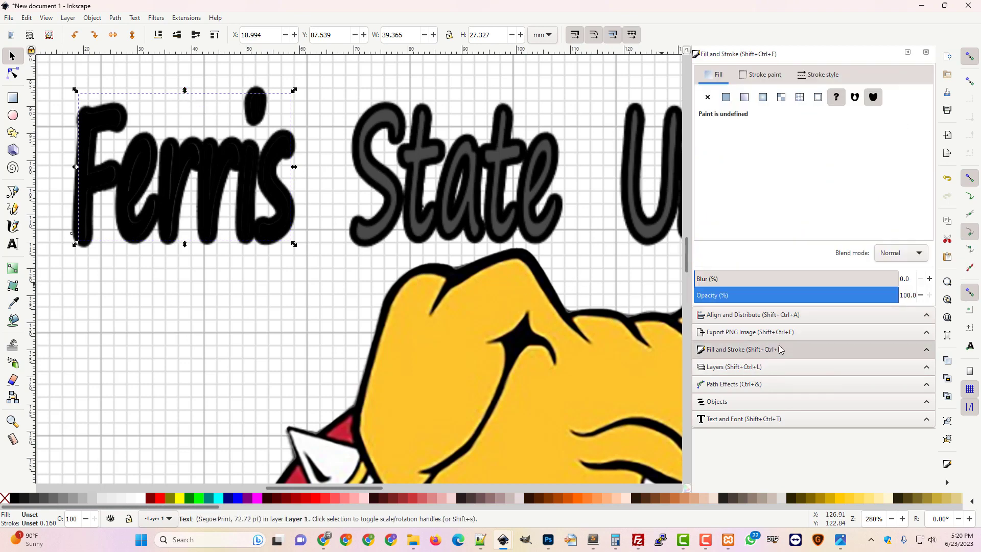
left_click(726, 97)
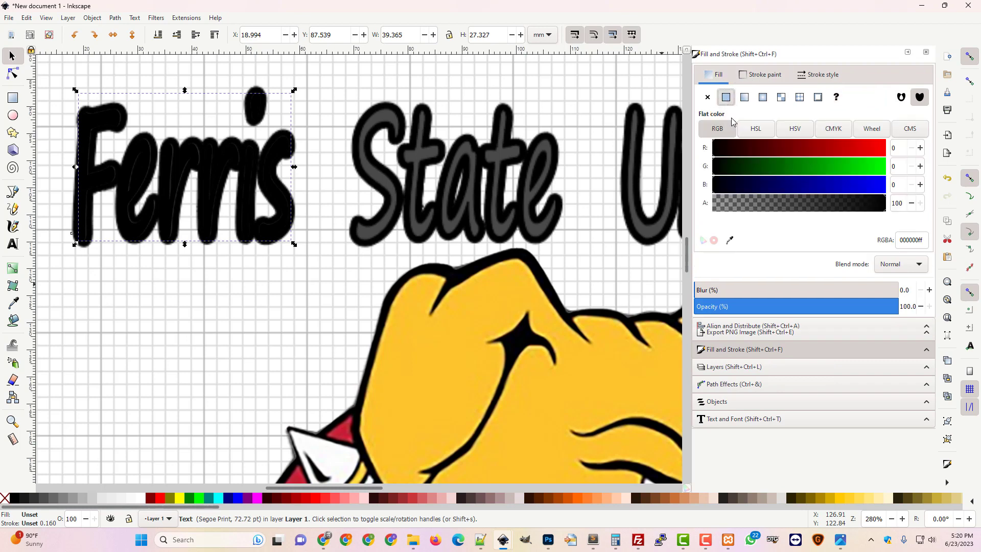
left_click(730, 240)
left_click(556, 233)
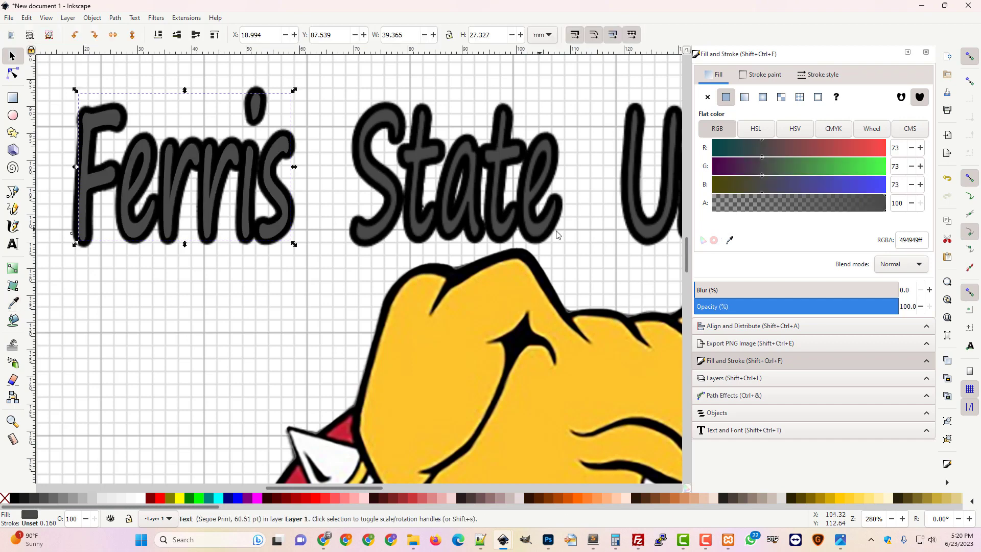
Give the Ferris text a flat black stroke, sampling the color from the outline of the original State lettering
left_click(767, 74)
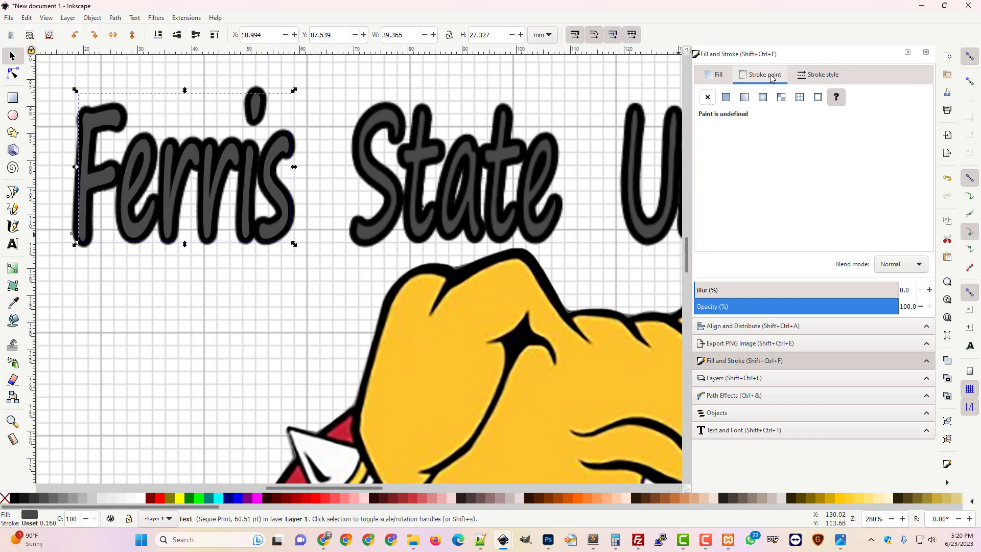
left_click(726, 101)
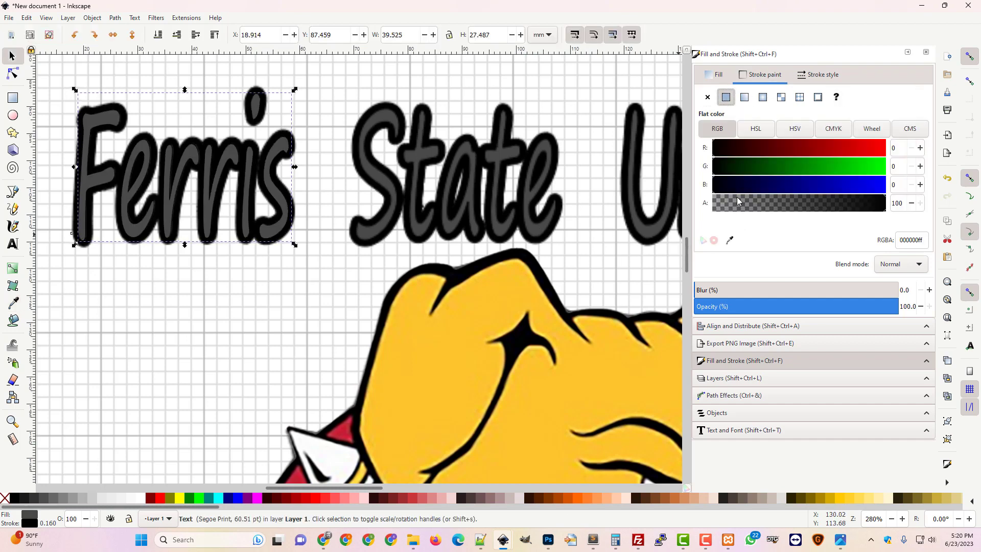
left_click(729, 240)
left_click(498, 124)
Switch the Ferris text's stroke width unit to px and increase the width to 4.705 px
left_click(820, 74)
left_click(794, 99)
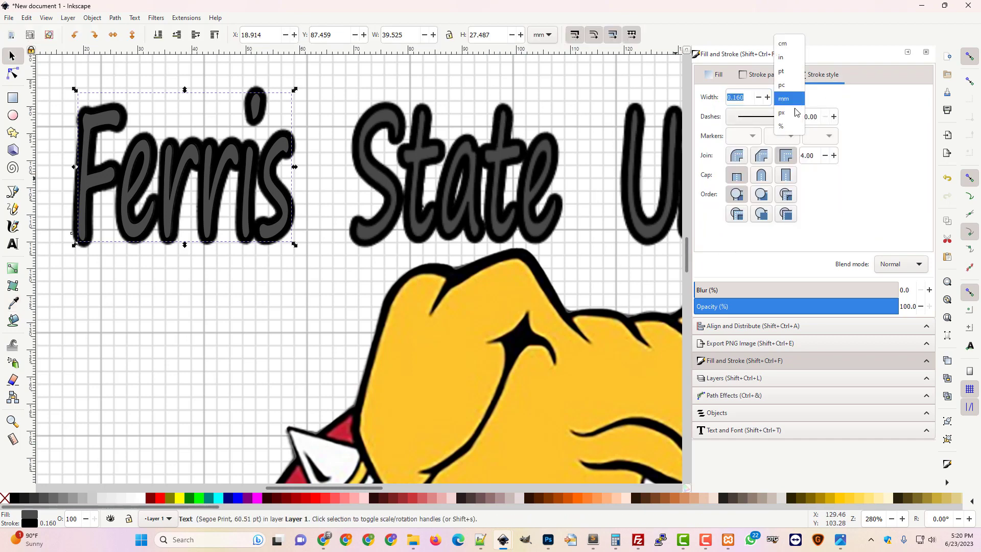
left_click(795, 112)
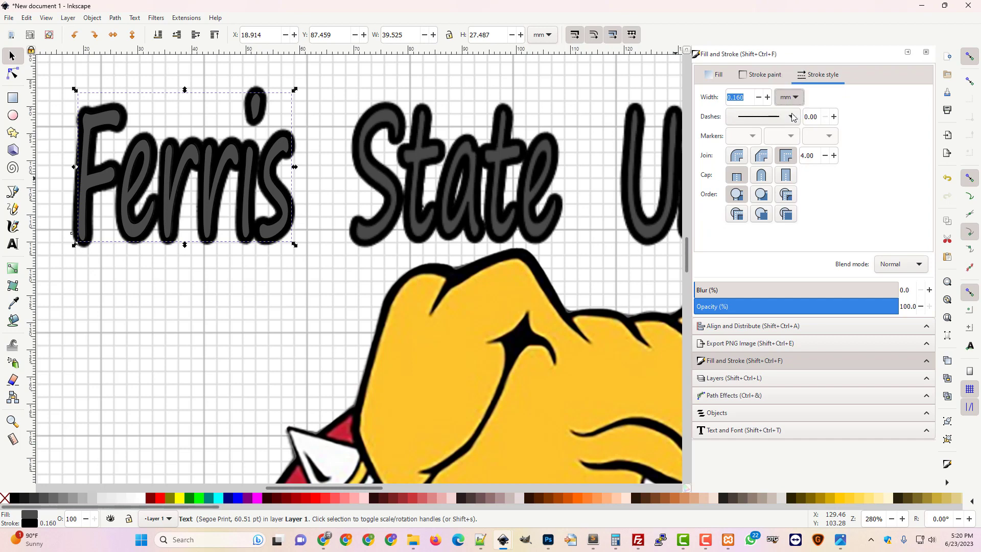
left_click(769, 98)
left_click(768, 98)
left_click(769, 97)
left_click(769, 97)
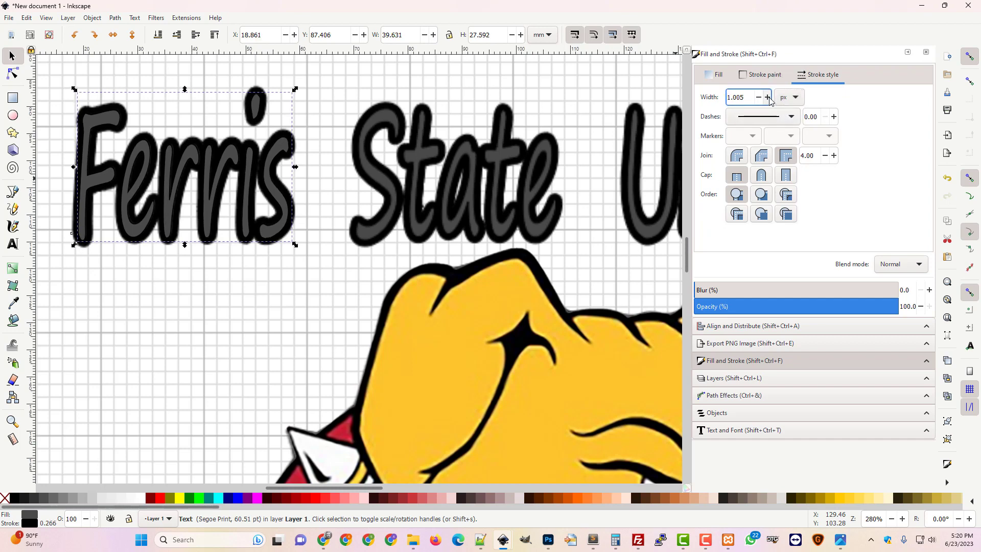
left_click(769, 97)
left_click(769, 98)
left_click(768, 97)
left_click(767, 97)
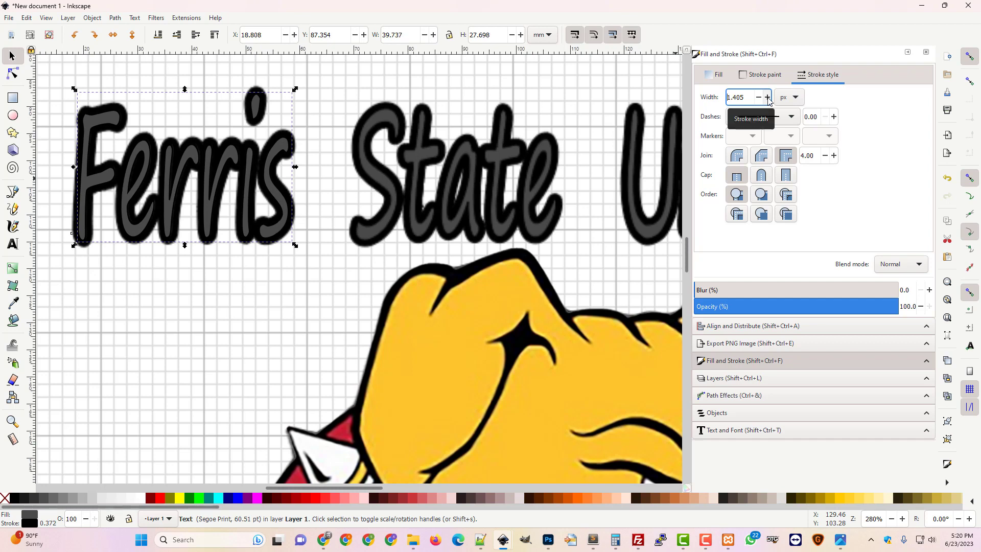
left_click(768, 97)
left_click(767, 97)
left_click(768, 98)
left_click(768, 97)
left_click(767, 97)
left_click(767, 97)
left_click(768, 97)
left_click(767, 97)
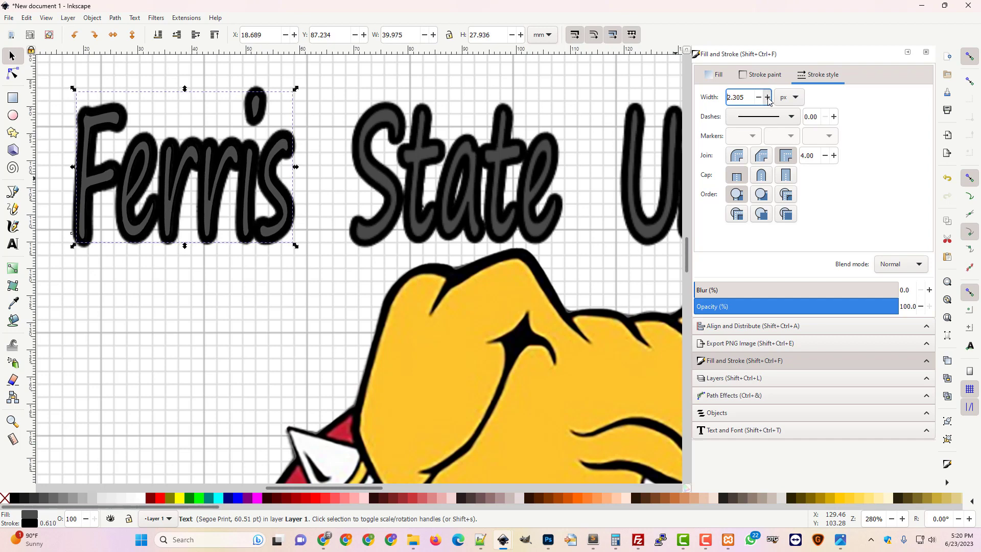
left_click(768, 97)
left_click(768, 97)
left_click(768, 97)
left_click(768, 97)
left_click(767, 97)
left_click(767, 97)
left_click(768, 97)
left_click(767, 97)
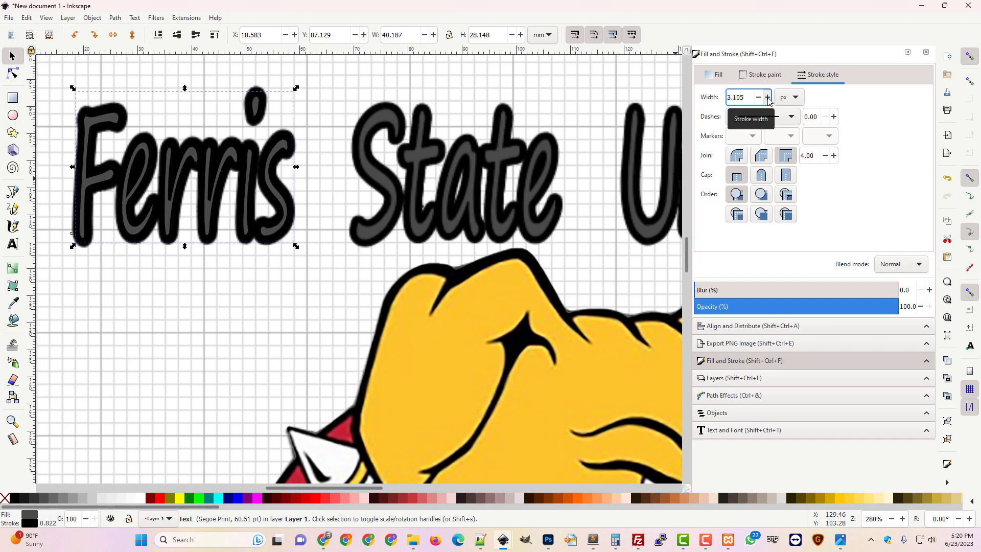
left_click(768, 97)
left_click(767, 97)
left_click(767, 97)
left_click(768, 98)
left_click(768, 97)
left_click(767, 97)
left_click(767, 97)
left_click(768, 97)
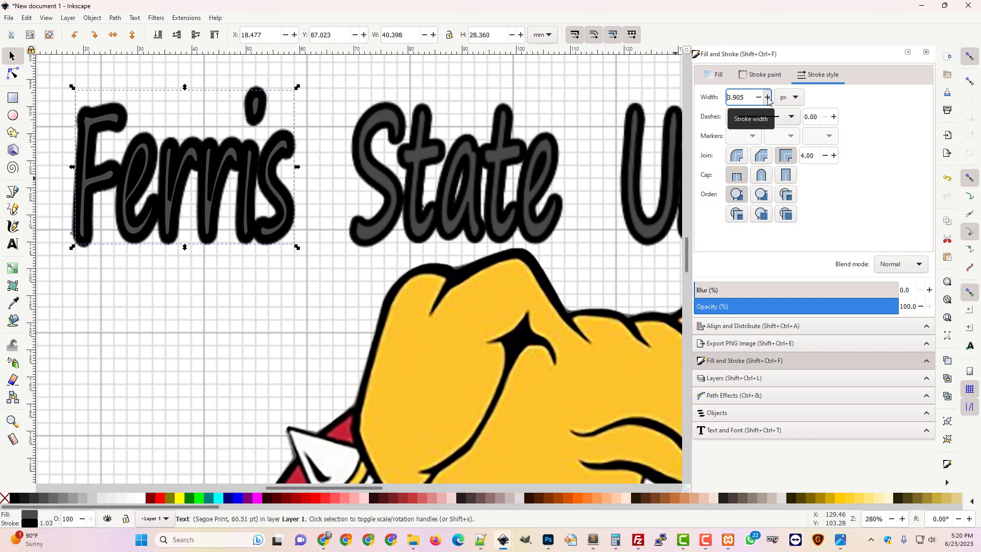
left_click(768, 97)
left_click(767, 97)
left_click(768, 97)
left_click(768, 97)
left_click(767, 97)
left_click(767, 97)
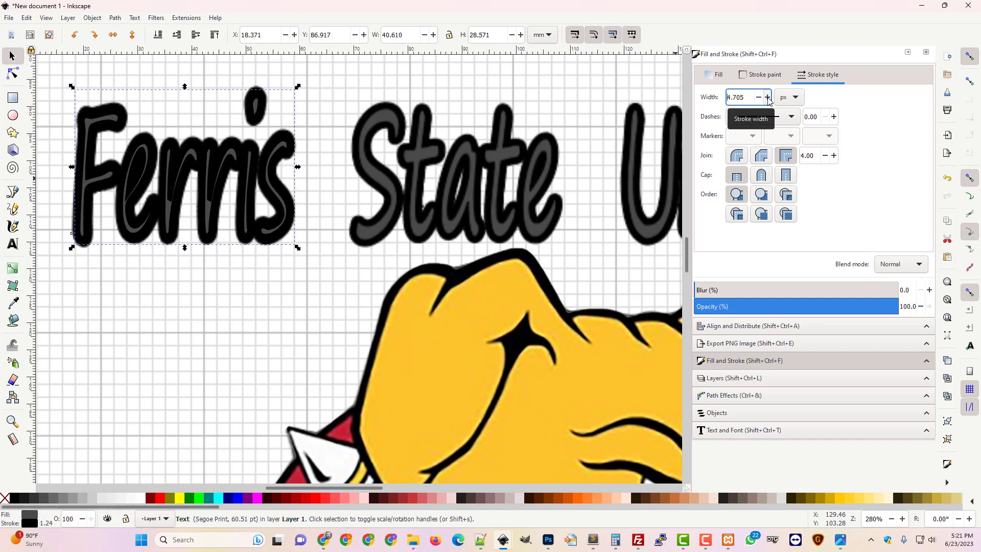
Set the Ferris text's paint order to Stroke, Fill, Markers and increase its stroke width to 7.405 px
left_click(736, 199)
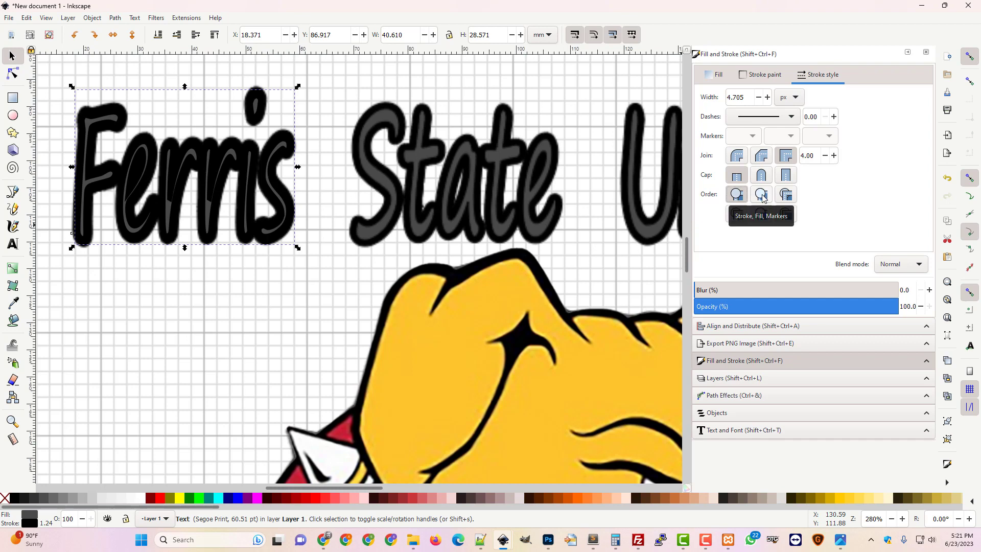
left_click(762, 197)
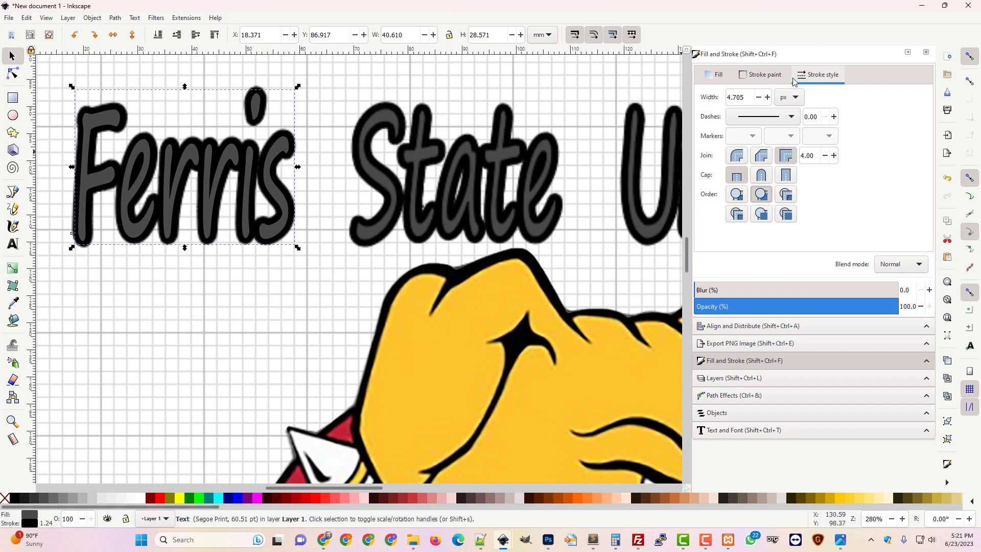
left_click(769, 98)
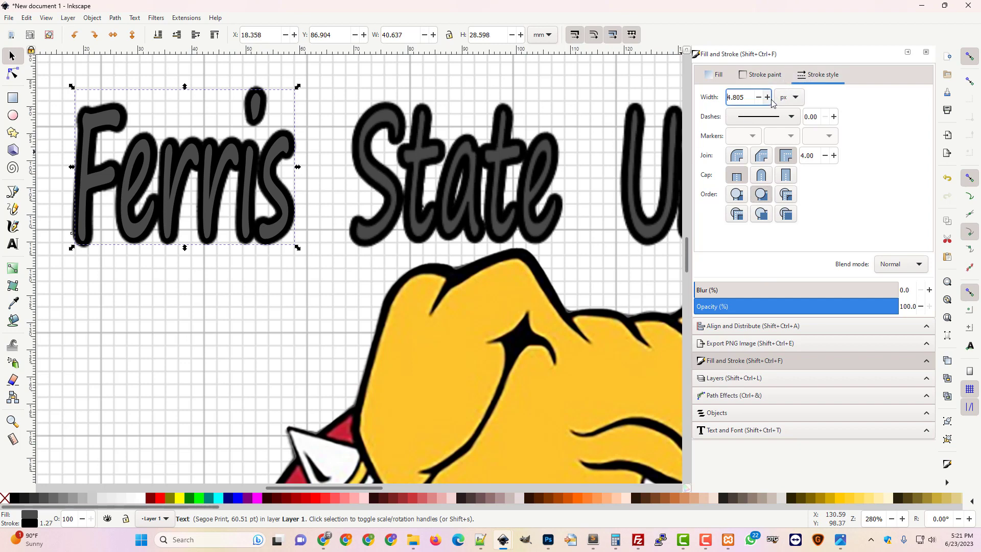
scroll(771, 101, "up", 9)
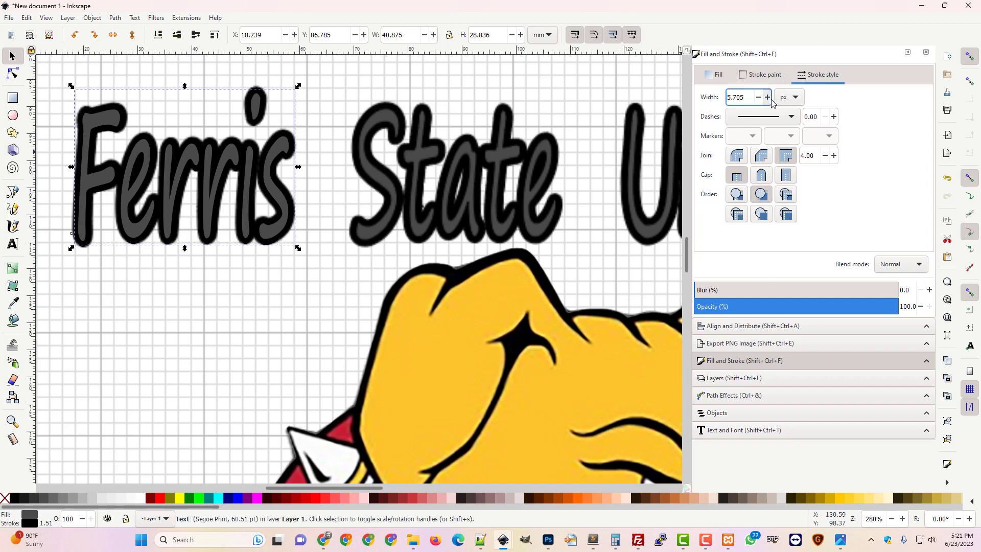
scroll(772, 101, "up", 4)
scroll(772, 101, "up", 9)
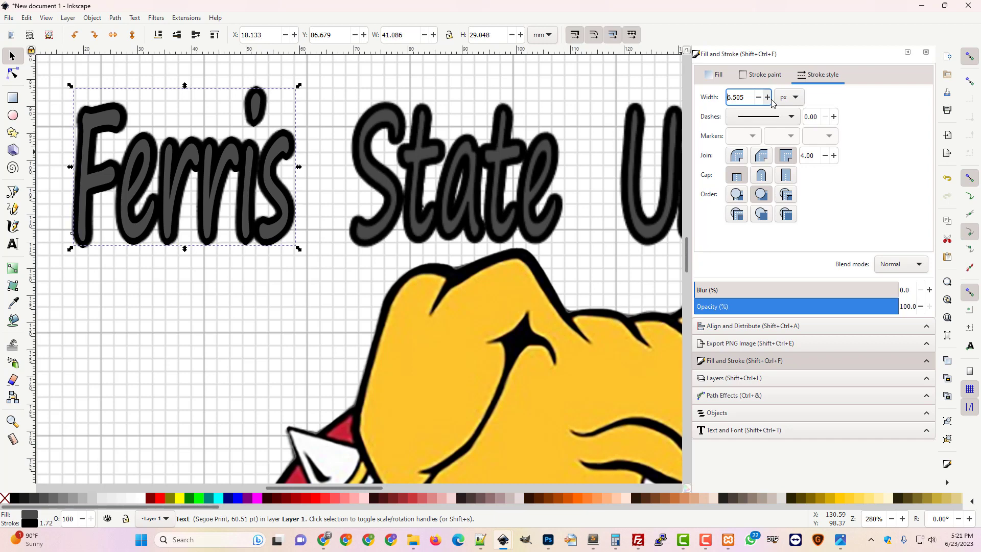
scroll(772, 101, "up", 7)
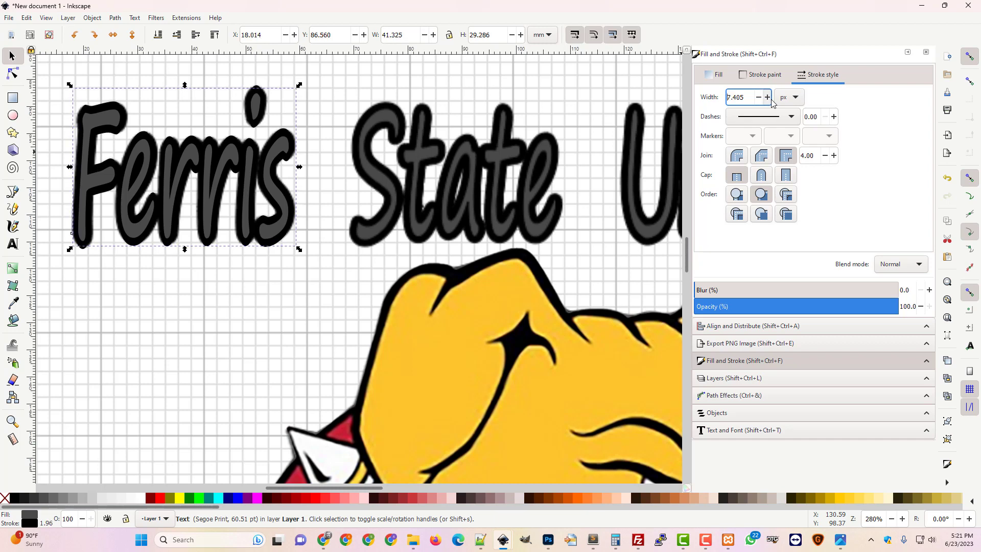
Increase the Ferris text's stroke width to 8.705 px
scroll(772, 101, "up", 5)
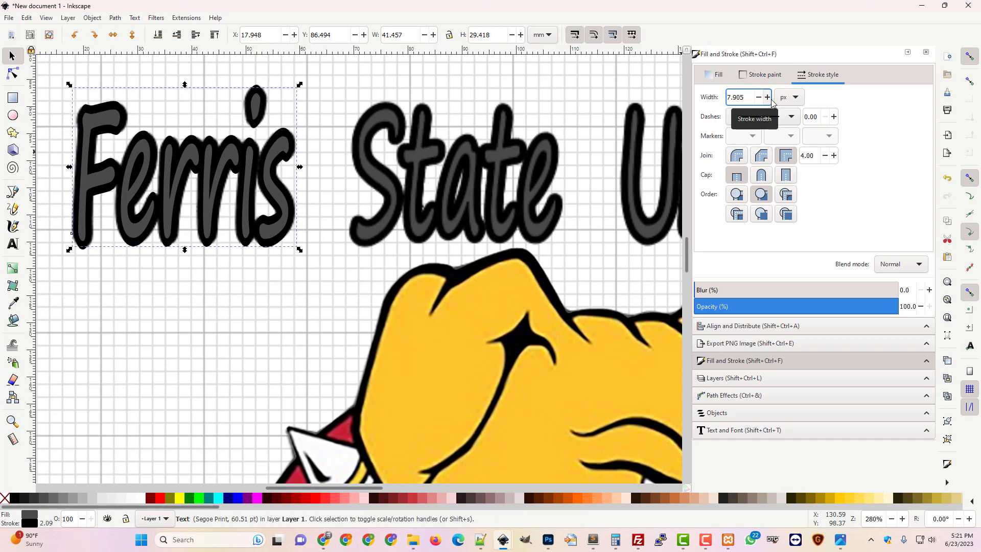
scroll(771, 100, "up", 2)
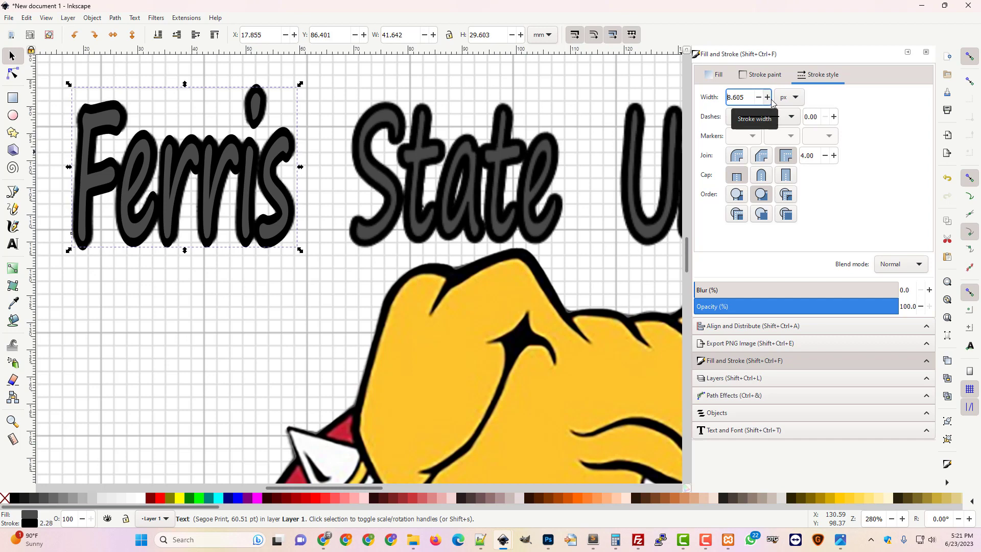
scroll(772, 101, "up", 1)
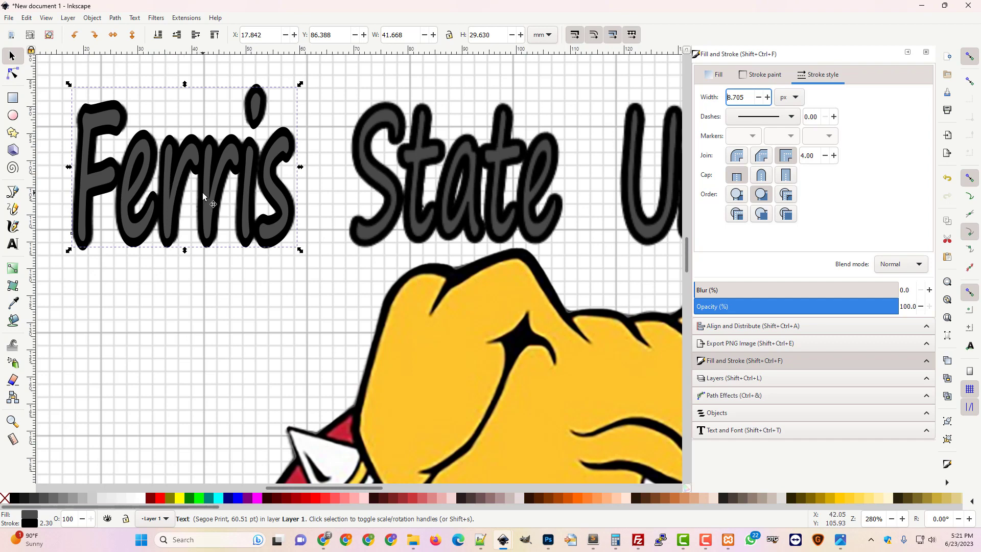
Move the Ferris text over the original State lettering and retype it as State, nudging it into line with the lettering beneath
key("Tab")
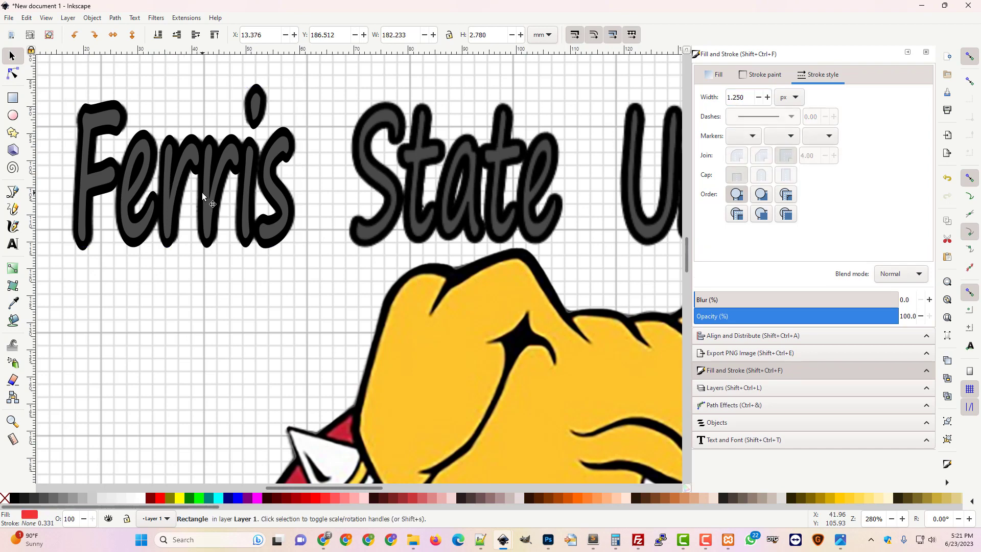
left_click_drag(208, 203, 487, 188)
left_click(13, 243)
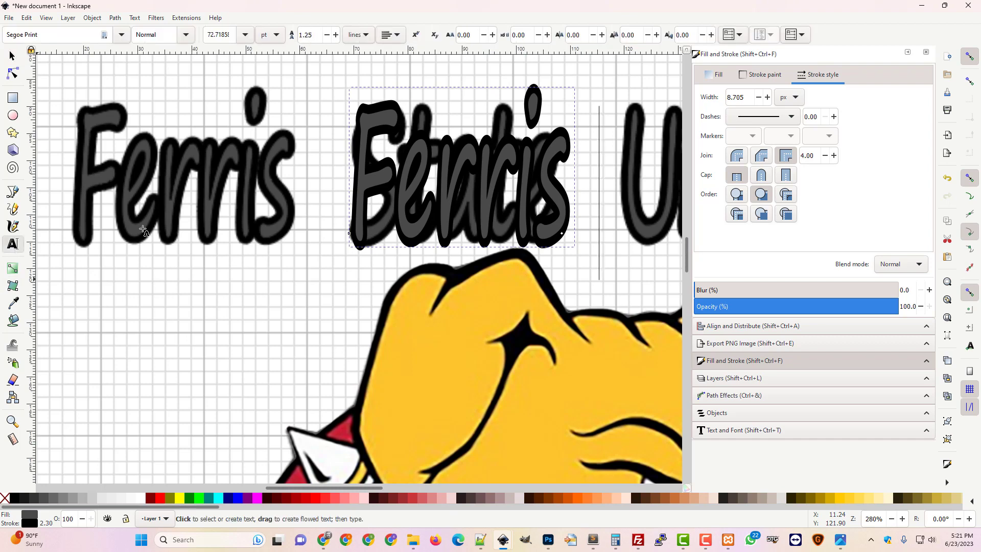
left_click_drag(560, 204, 362, 202)
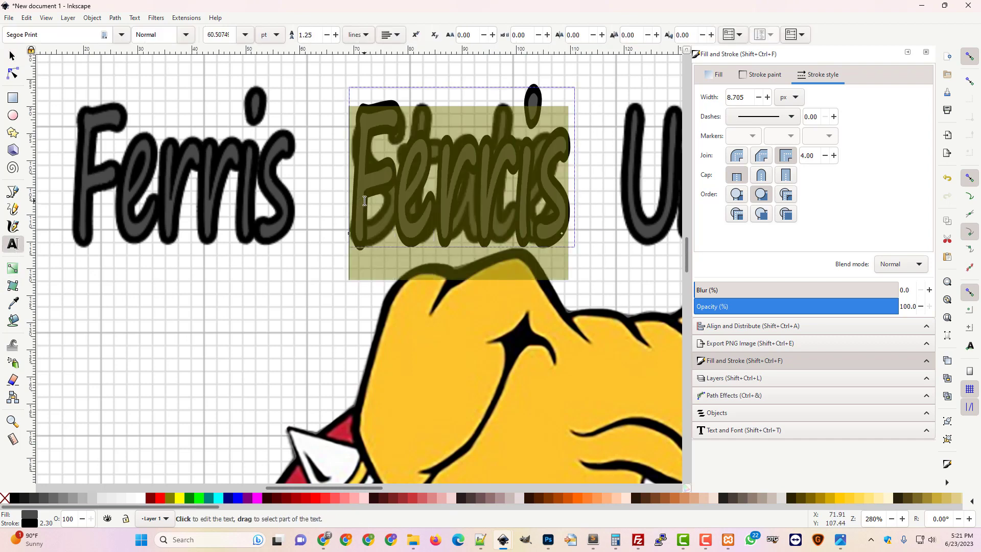
type("St")
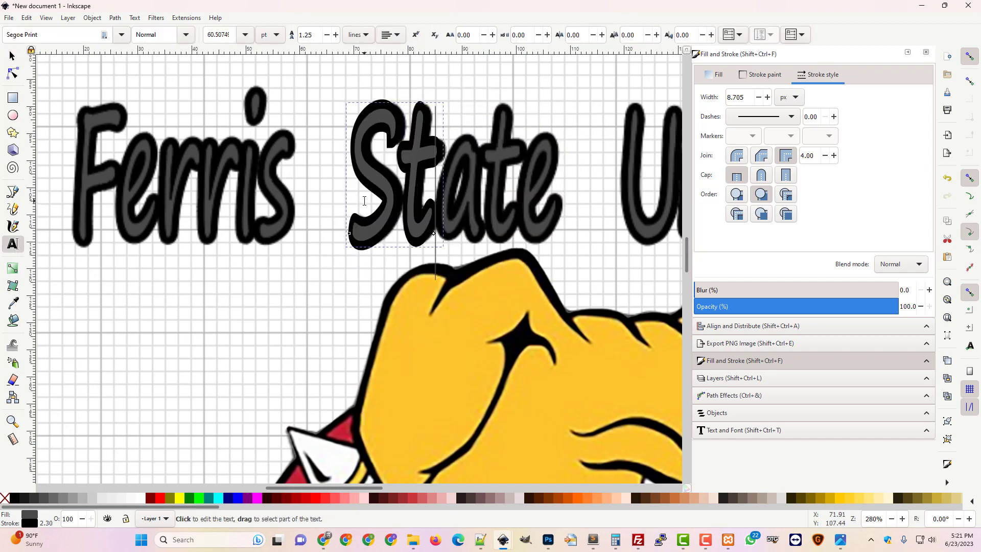
type("ate")
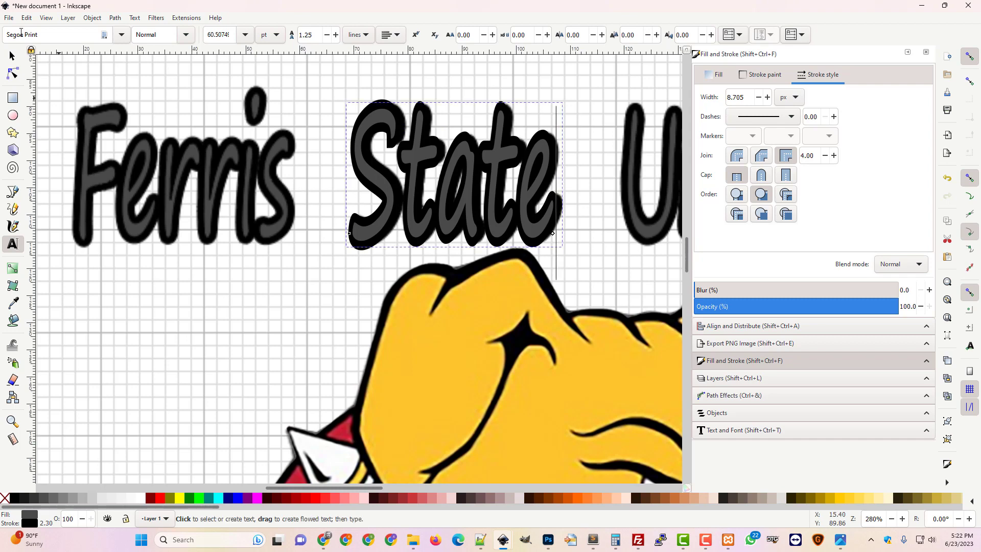
left_click(12, 56)
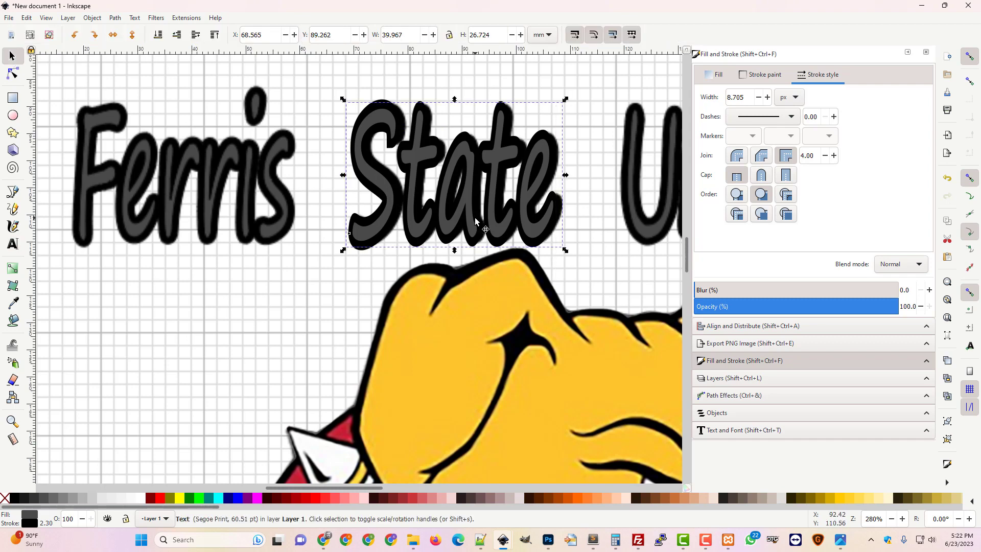
key("Right")
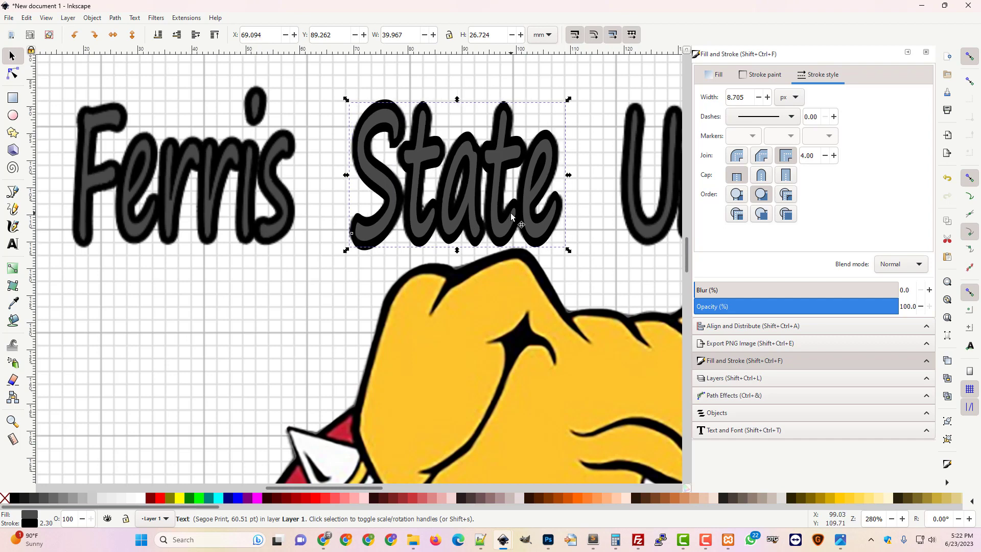
Duplicate the State text and move the copy horizontally onto the original University lettering
scroll(501, 238, "right", 6)
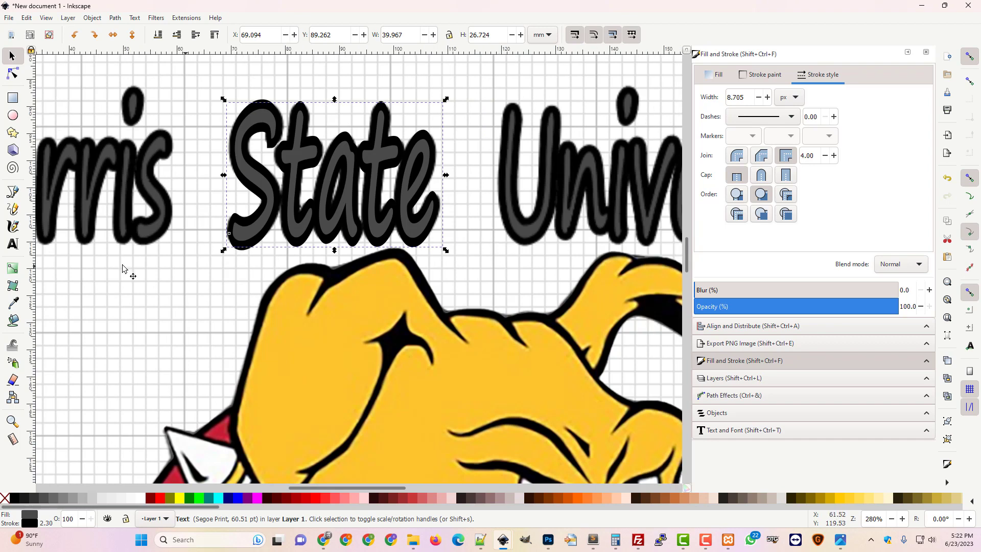
left_click(12, 243)
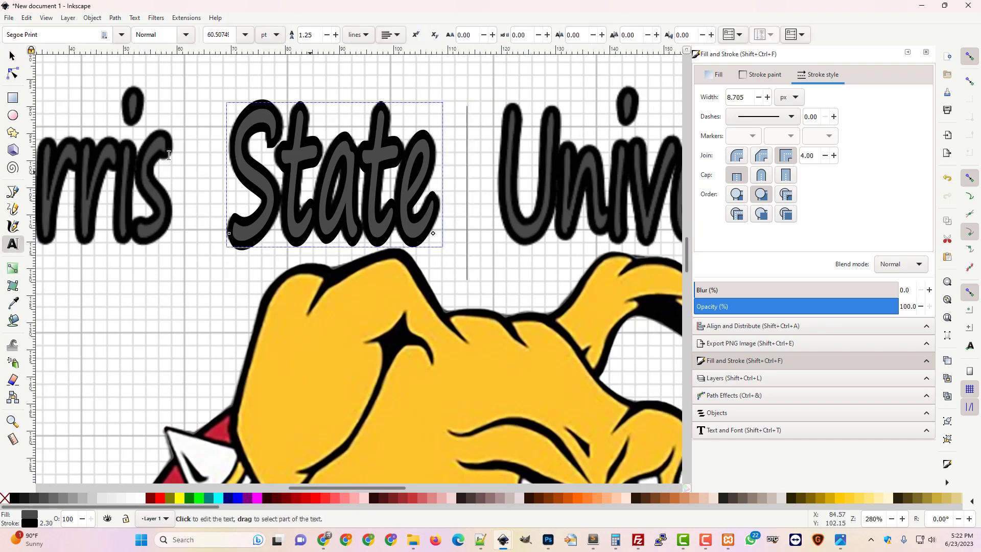
left_click(11, 54)
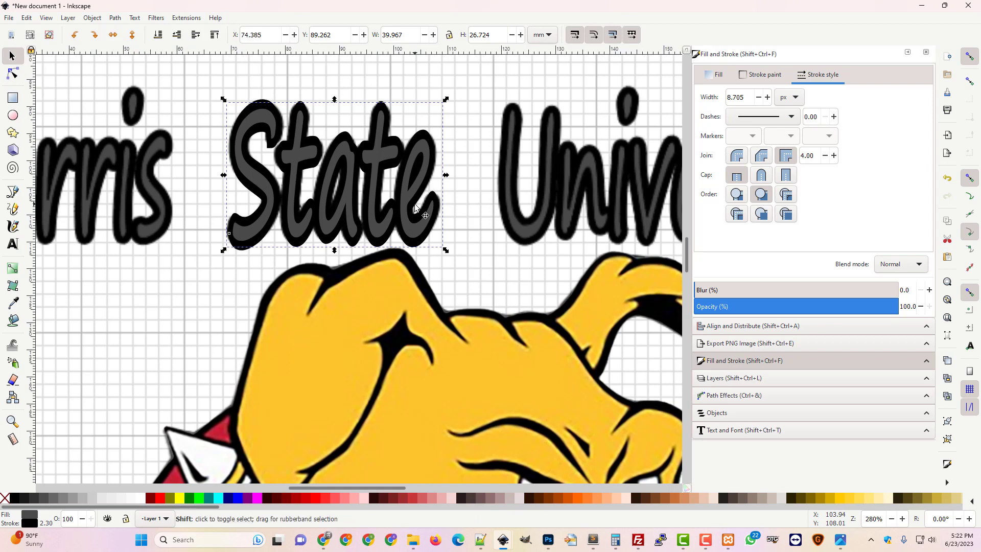
key("ctrl+d")
key("shift+Right")
key("shift+Right")
key("shift+Right")
key("shift+Right")
key("shift+Right")
key("shift+Right")
key("shift+Right")
key("shift+Right")
key("shift+Right")
key("shift+Right")
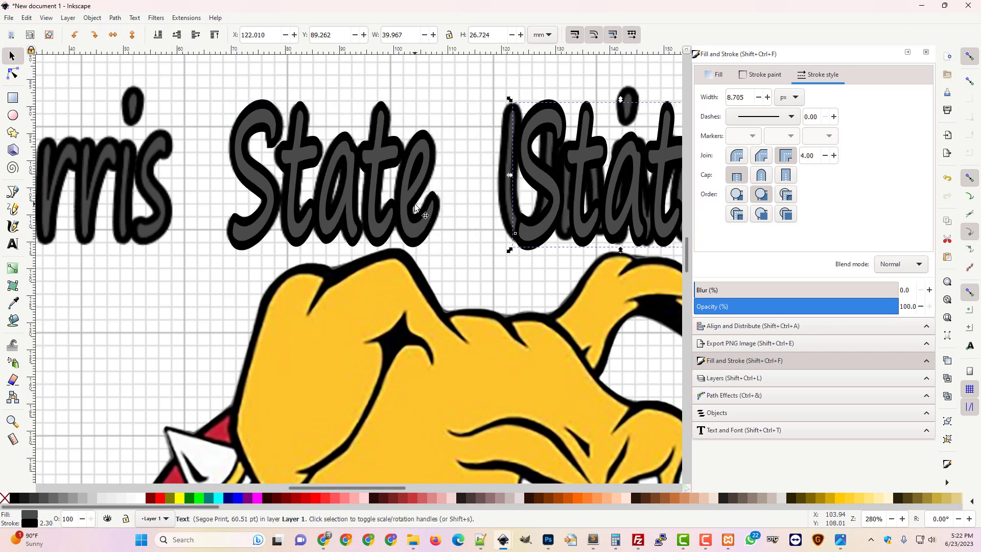
scroll(424, 275, "right", 10)
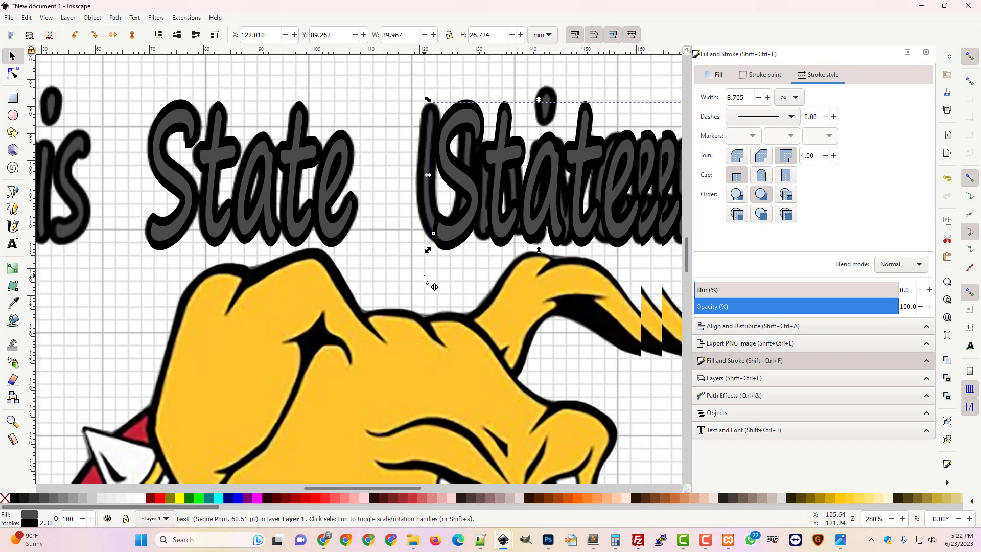
scroll(424, 276, "right", 4)
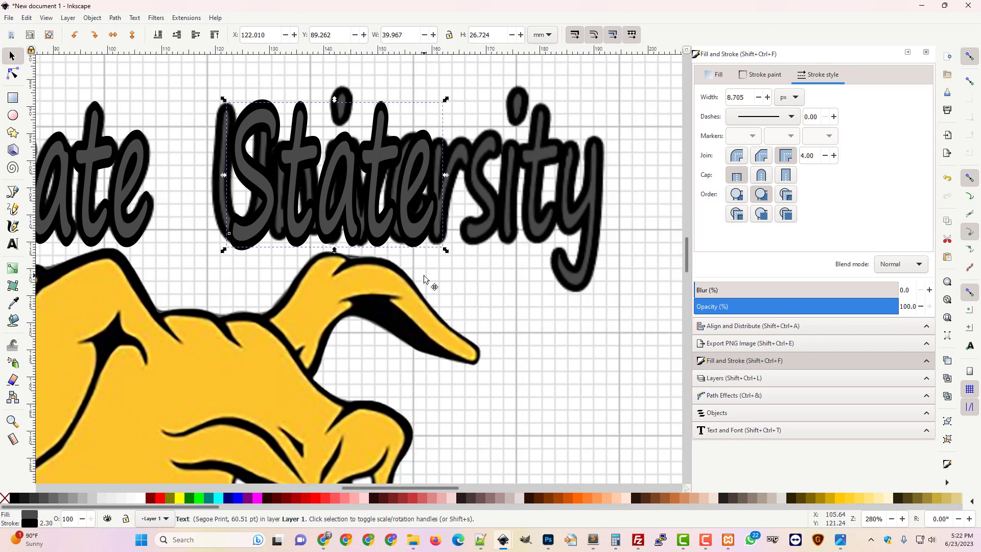
Retype the State copy as University and align it exactly over the original University lettering
left_click(20, 247)
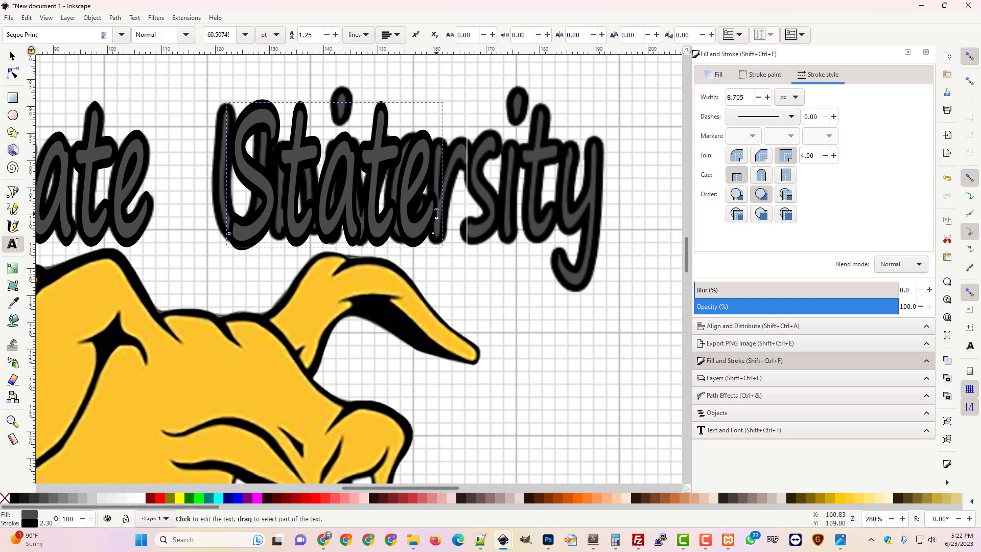
key("ctrl+a")
type("Univer")
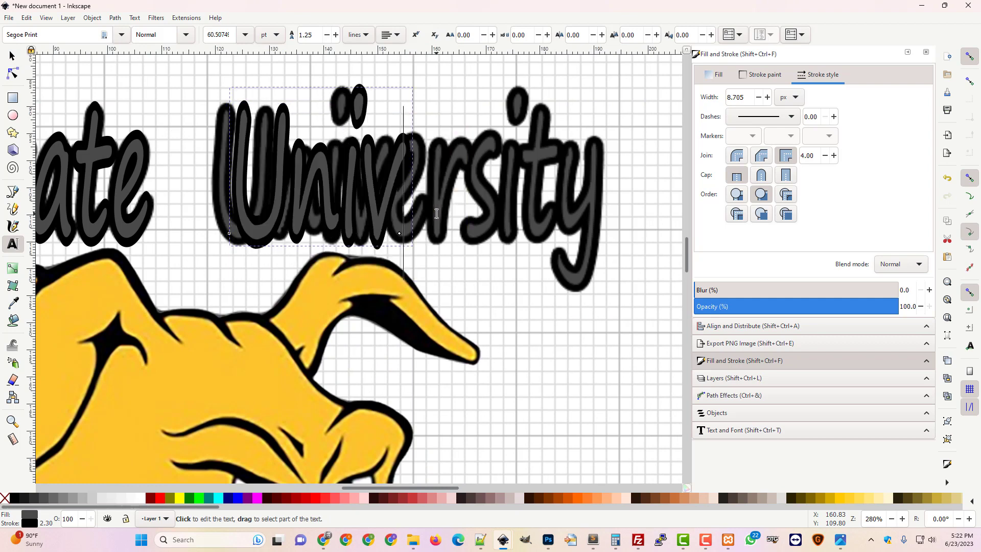
type("sity")
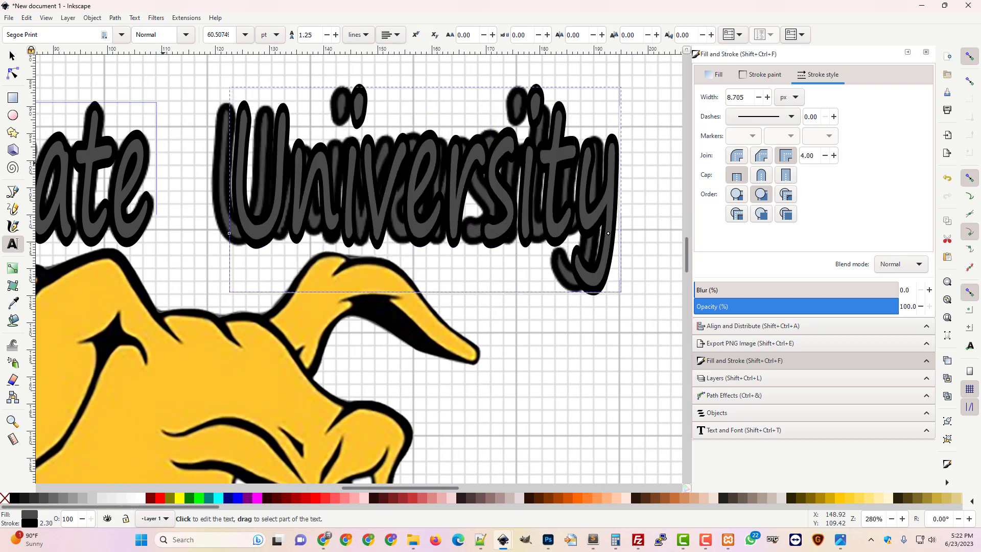
left_click(13, 55)
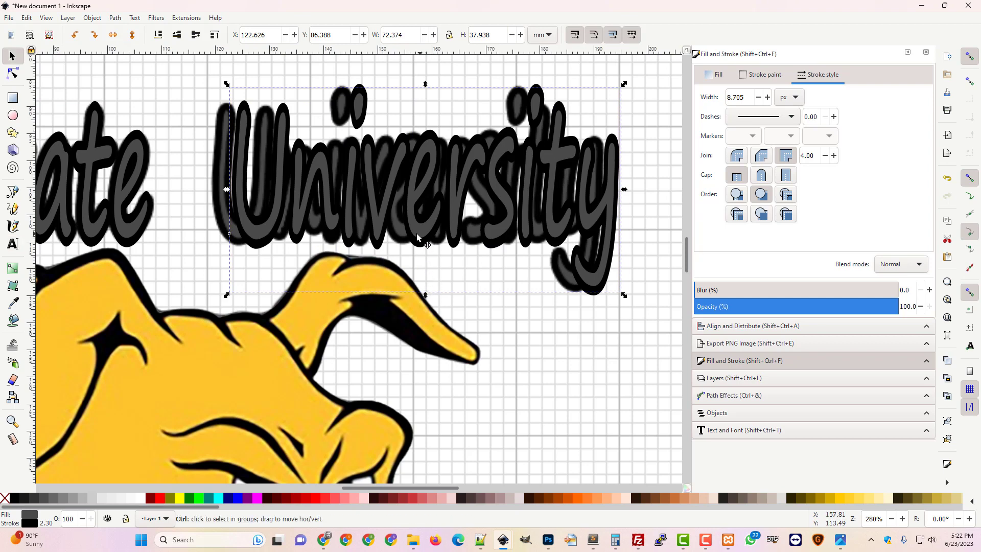
left_click_drag(416, 239, 401, 239)
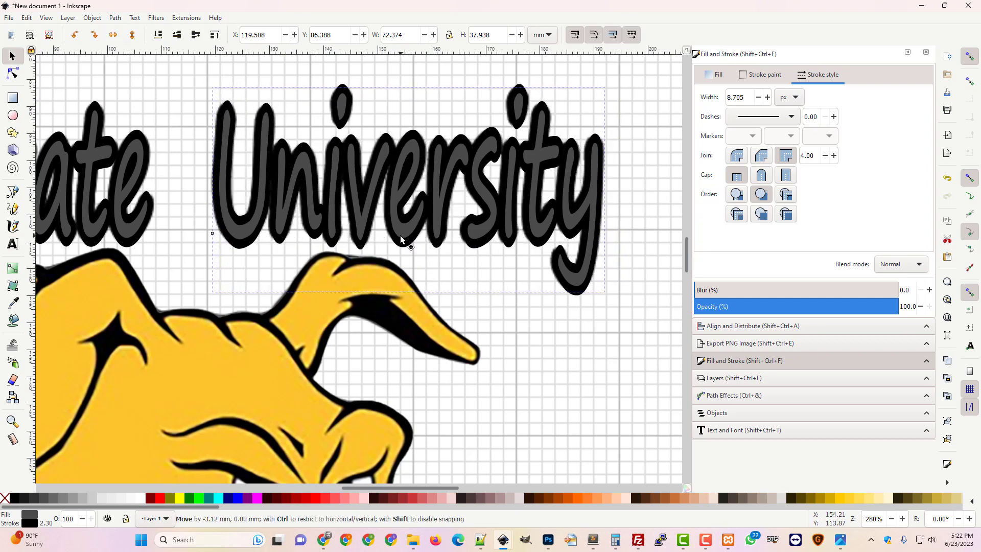
left_click_drag(401, 239, 401, 240)
Try to select the University, State and Ferris words together, and clear the selection
scroll(412, 228, "down", 4, "ctrl")
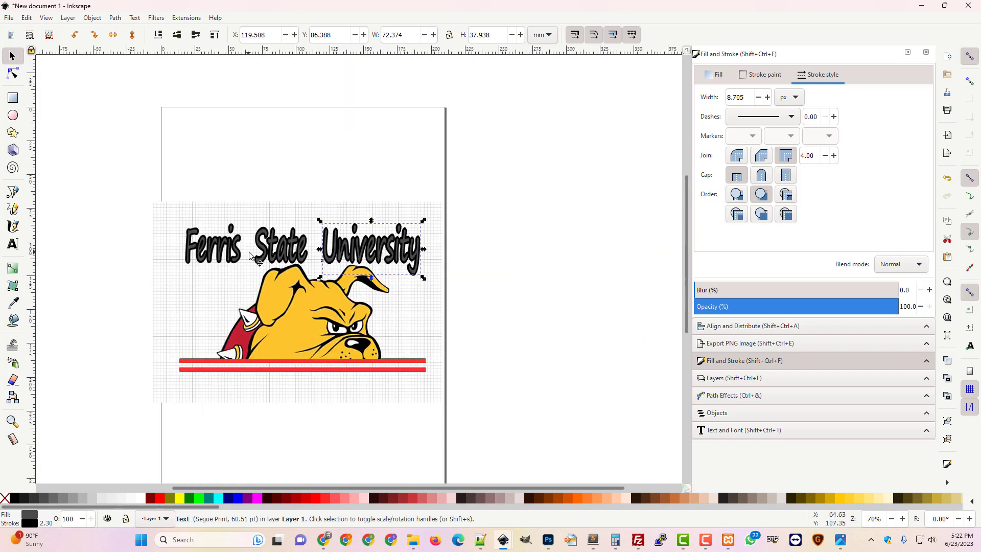
left_click(260, 259, "shift")
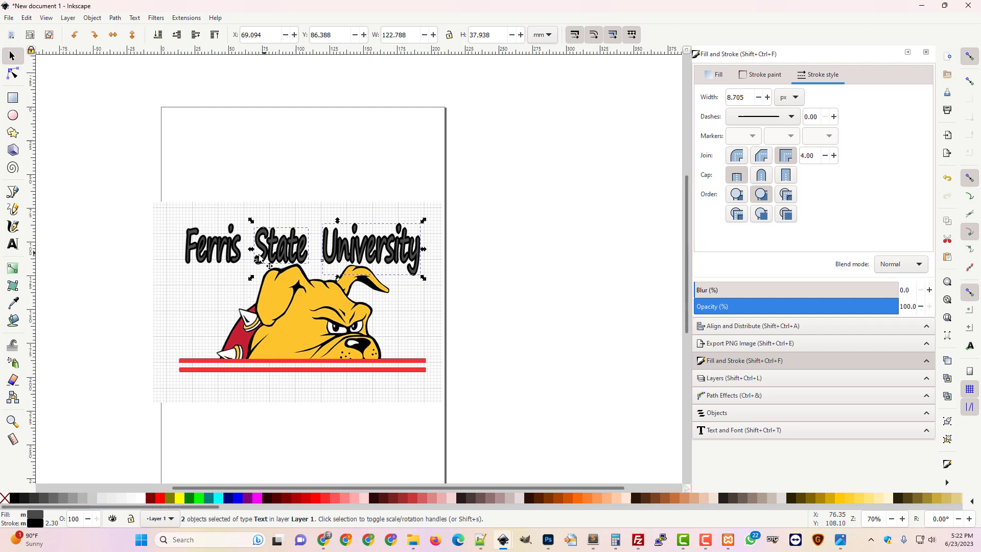
left_click(210, 254, "shift")
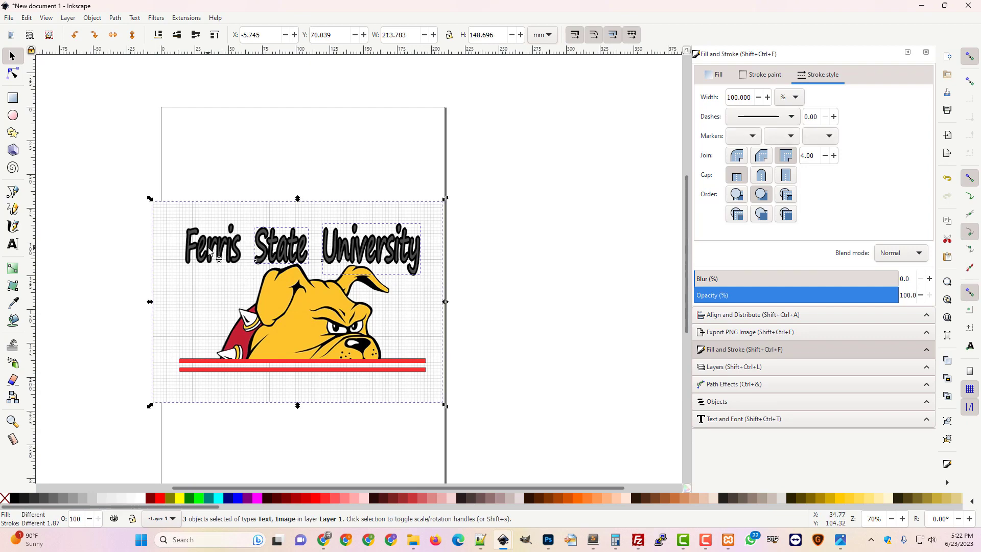
left_click(119, 283)
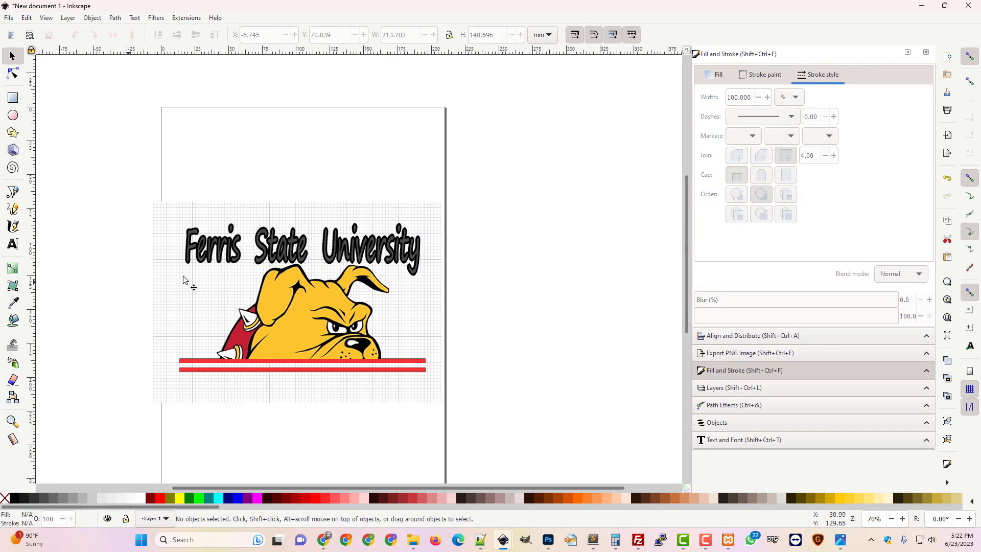
Delete the original reference image behind the artwork and undo the deletion
left_click(209, 254)
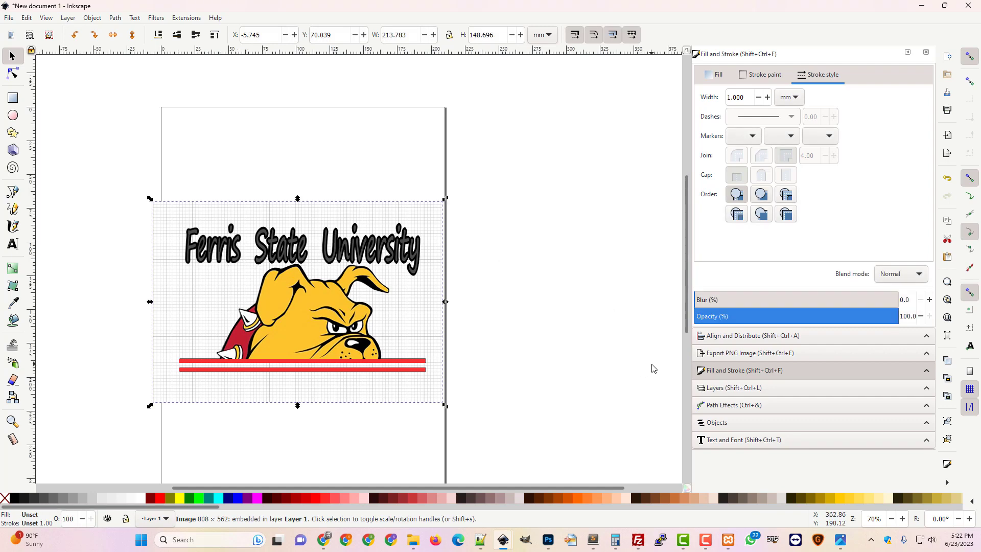
key("Delete")
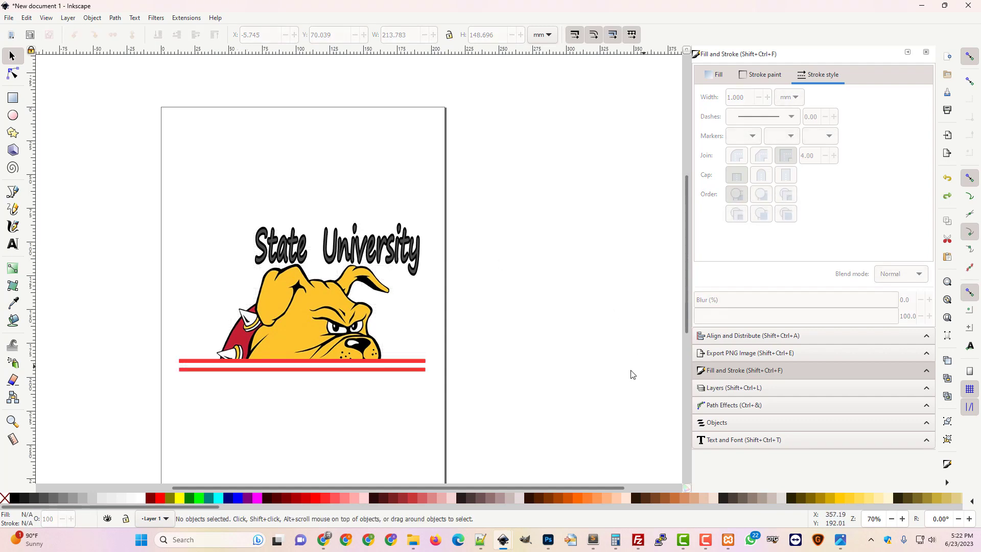
key("ctrl+z")
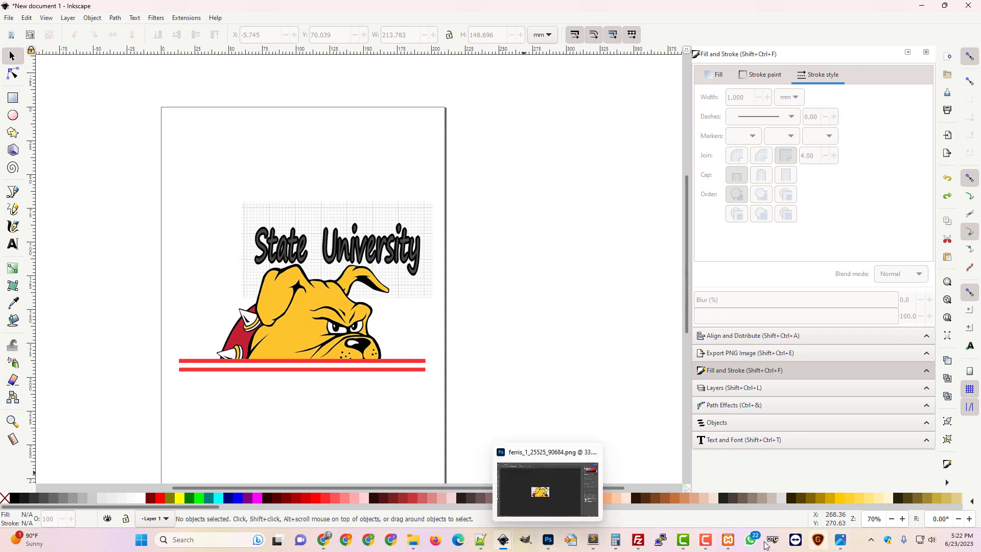
left_click(706, 527)
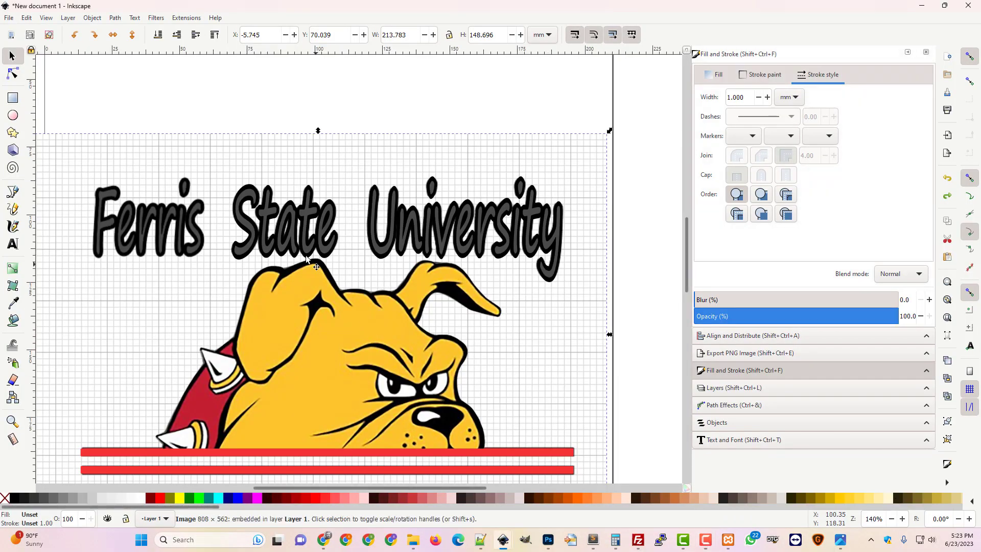
Duplicate the State text and move the copy horizontally onto the original Ferris lettering
left_click(284, 251)
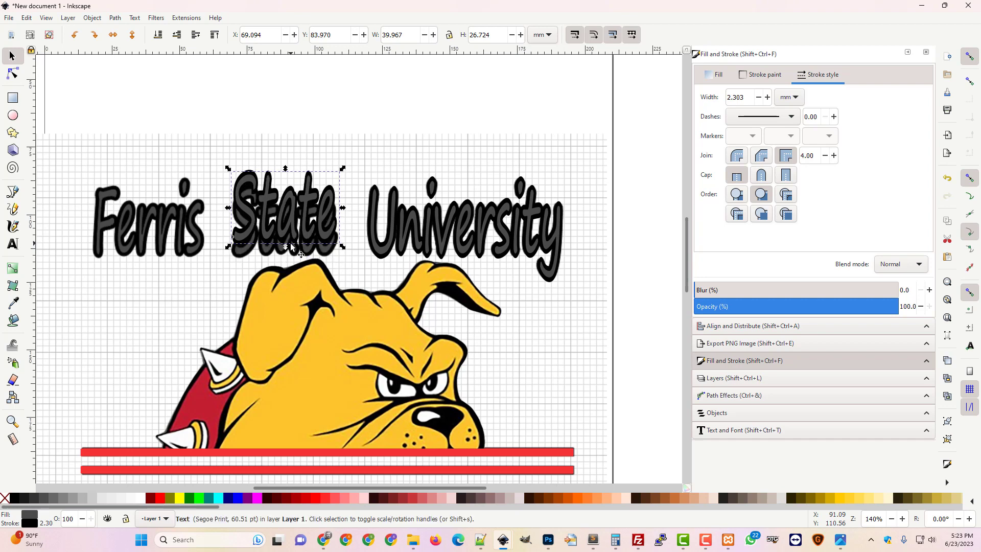
key("shift+Up")
key("shift+Down")
key("shift+Down")
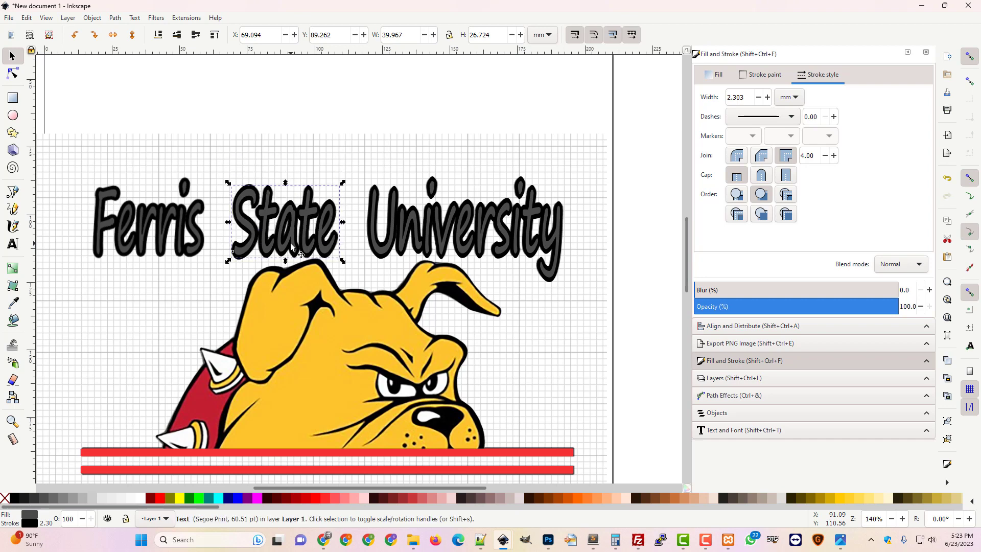
key("ctrl")
key("ctrl+d")
key("Left")
key("Left")
key("Left")
key("Left")
key("Left")
key("Left")
key("Left")
key("Left")
key("Left")
key("Left")
key("Left")
key("Left")
key("Left")
key("Left")
key("Left")
key("Left")
key("Left")
key("Left")
key("Left")
key("Left")
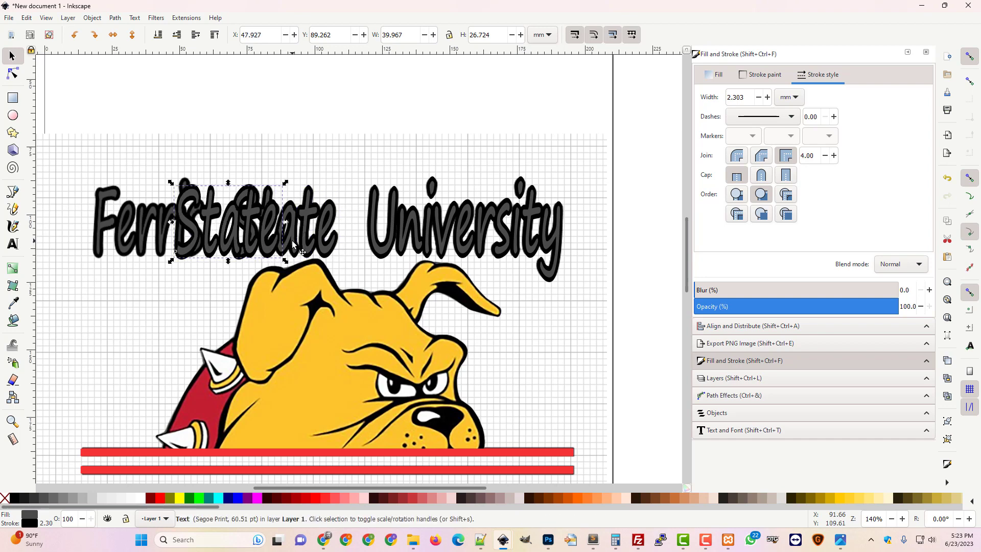
key("Left")
key("Left")
key("Left")
key("Left")
key("Left")
key("Left")
key("Left")
key("Left")
key("Left")
key("Left")
key("Left")
key("Left")
key("Left")
key("Left")
key("Left")
key("Left")
key("Left")
key("Left")
key("Left")
key("Left")
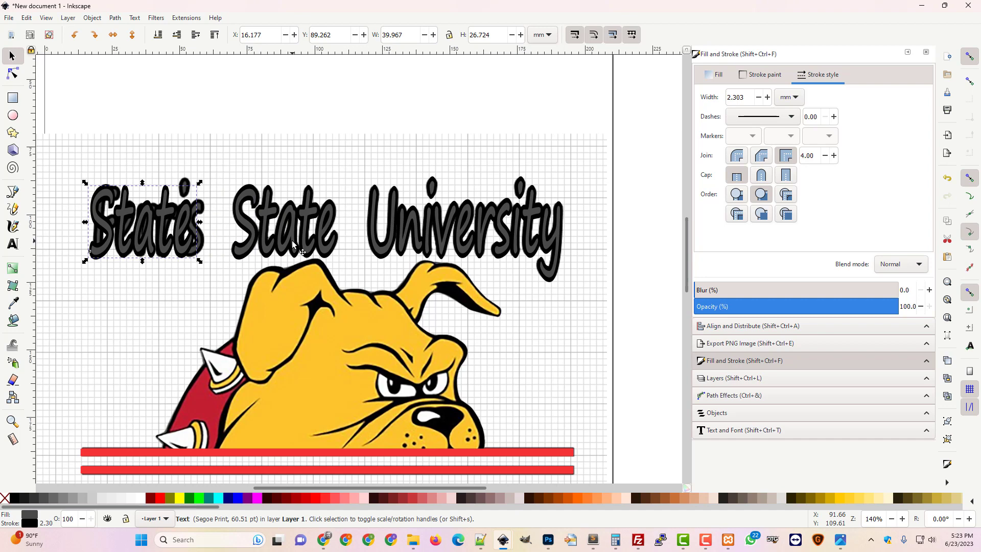
Retype the leftmost State copy as Ferris and nudge it slightly right to align over the original Ferris lettering
left_click(13, 243)
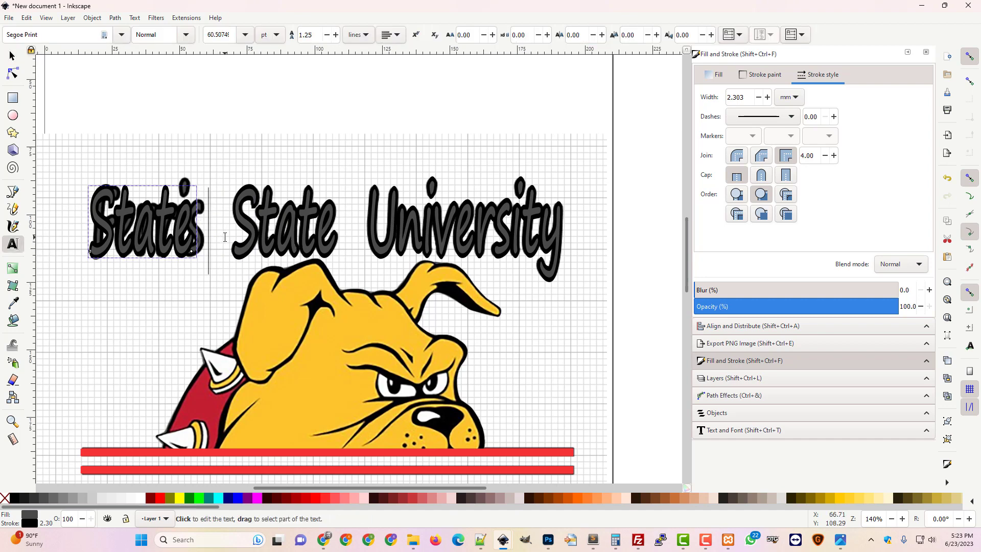
key("ctrl+a")
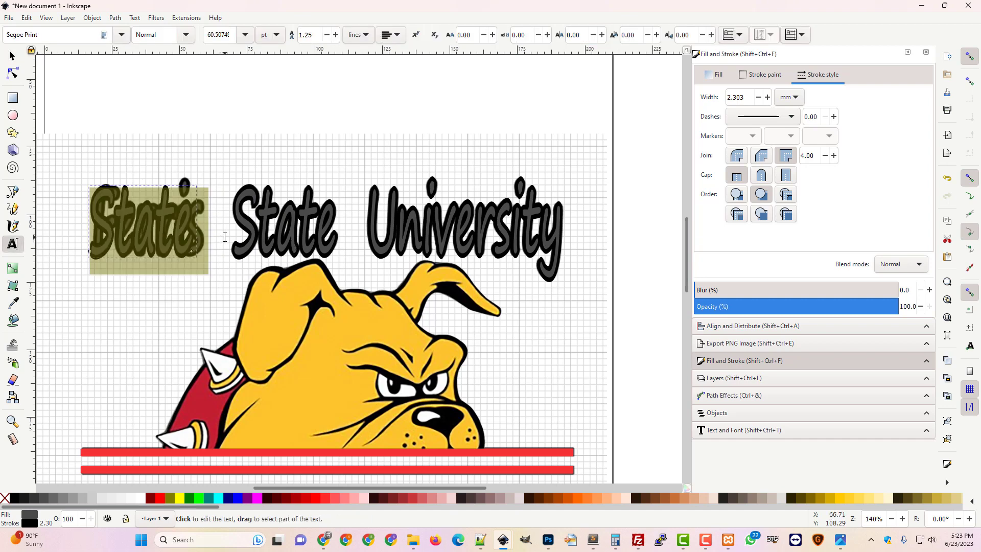
type("Ferris")
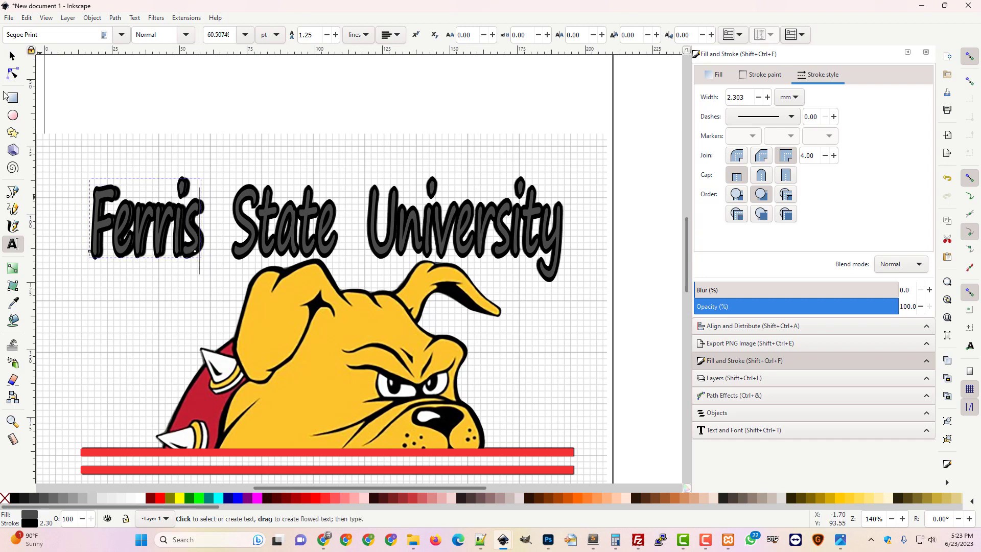
left_click(12, 56)
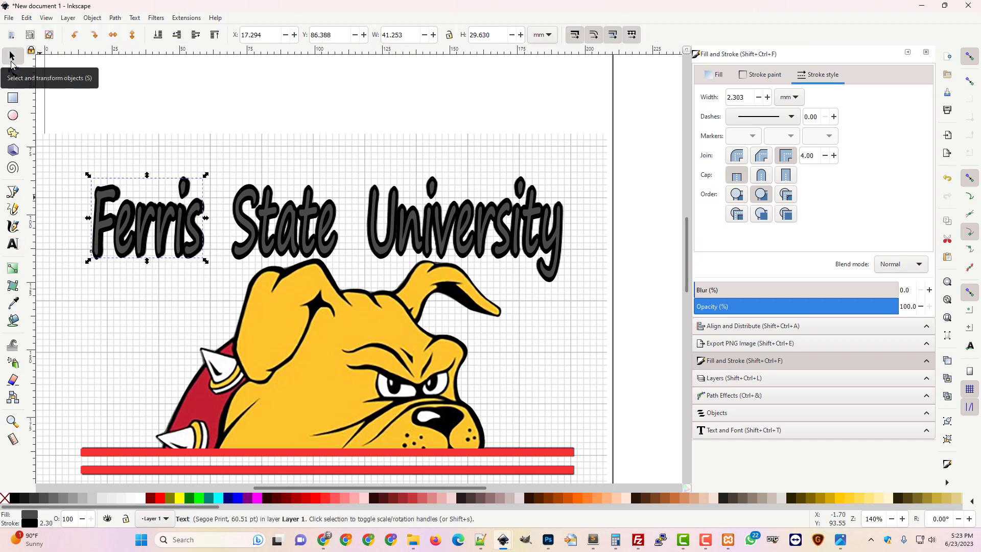
key("Right")
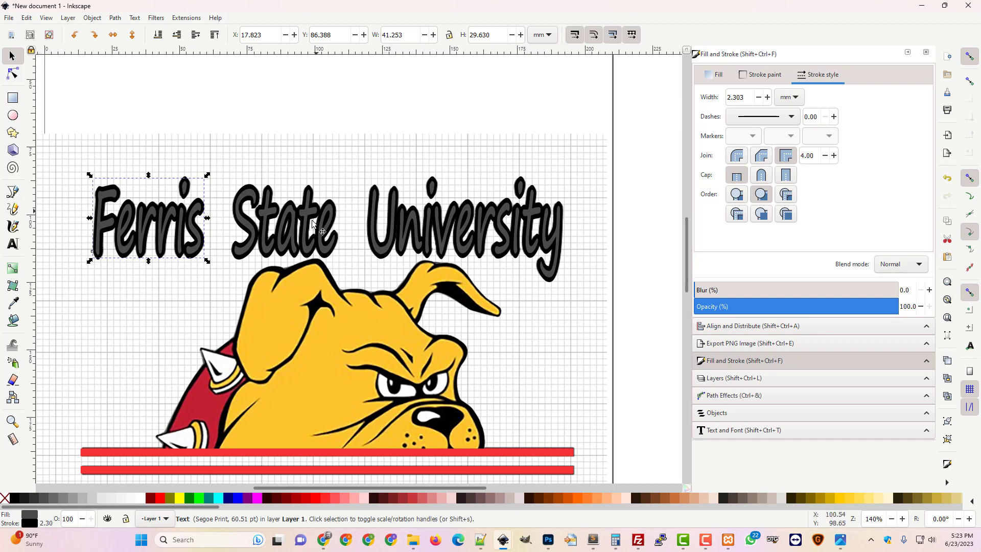
Group the words Ferris, State and University and centre the group horizontally relative to the page
left_click(306, 236, "shift")
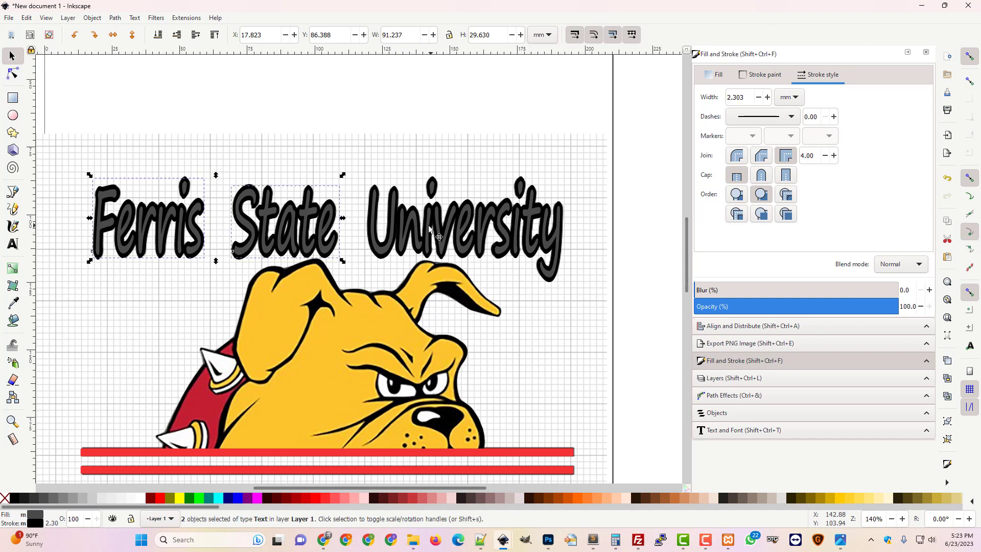
left_click(440, 231, "shift")
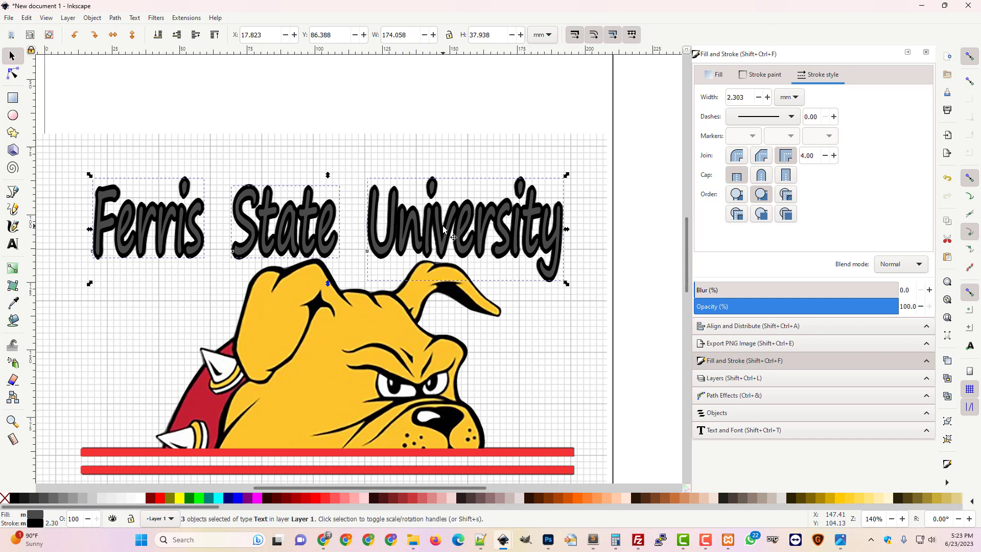
key("minus")
key("minus")
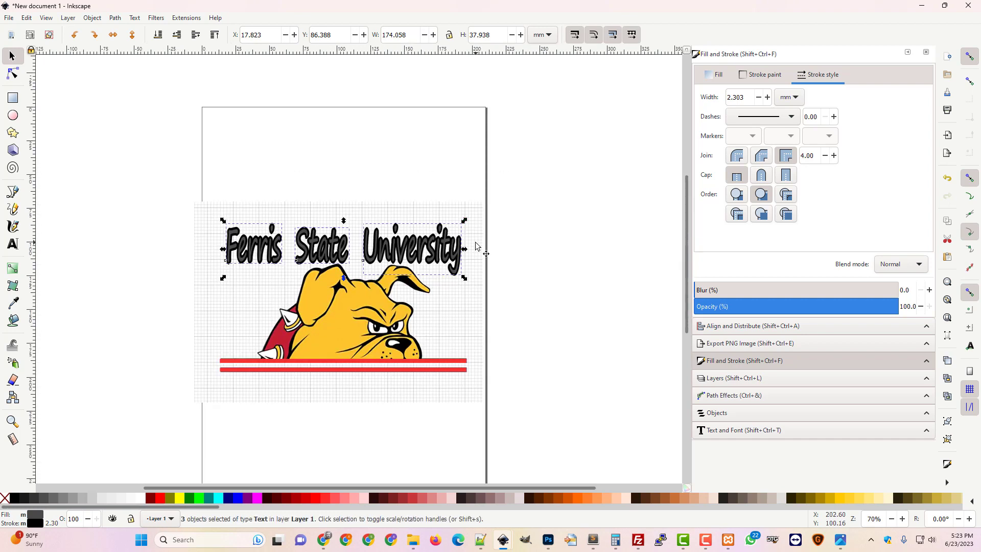
key("ctrl+g")
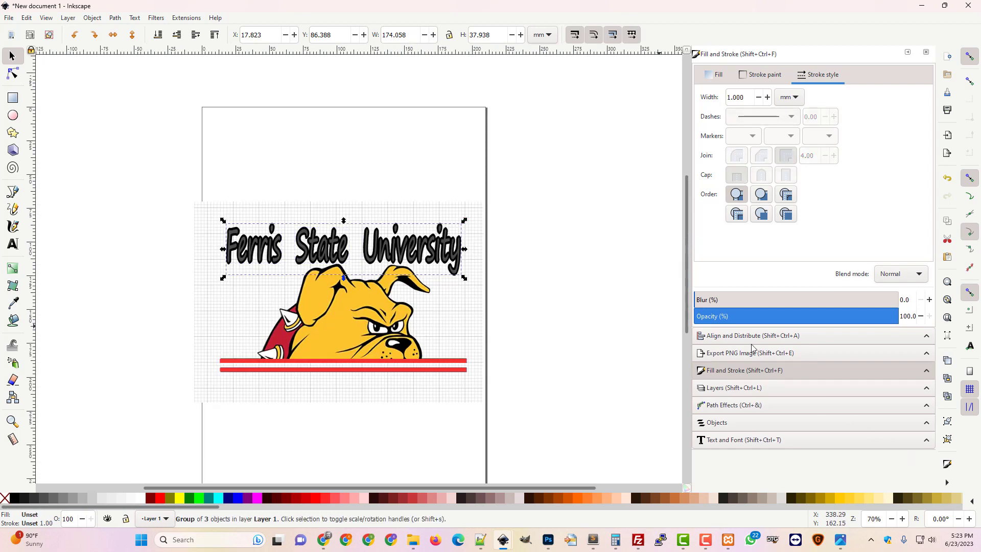
left_click(756, 339)
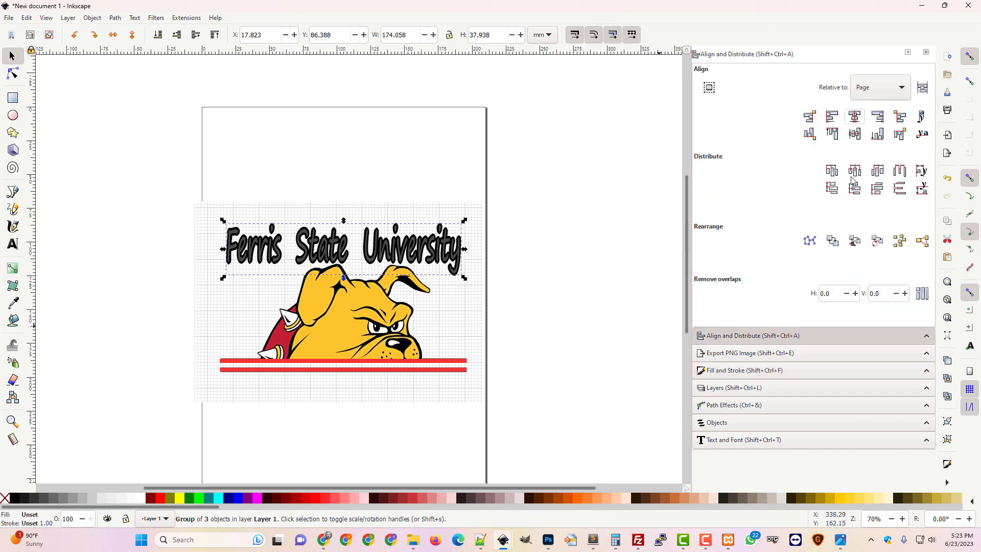
left_click(857, 119)
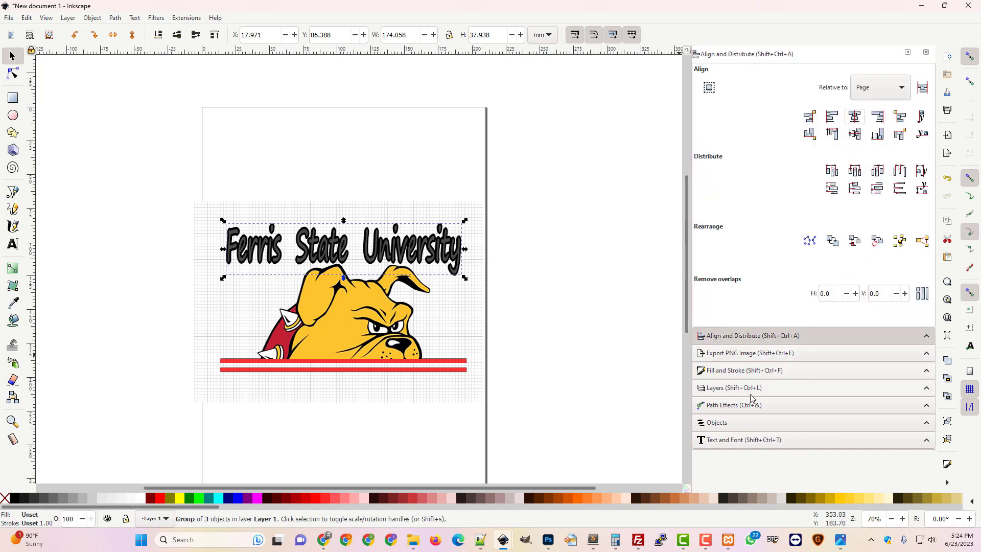
Delete the embedded reference image behind the artwork and enable the document's checkerboard background to check the artwork's transparency
left_click(457, 404)
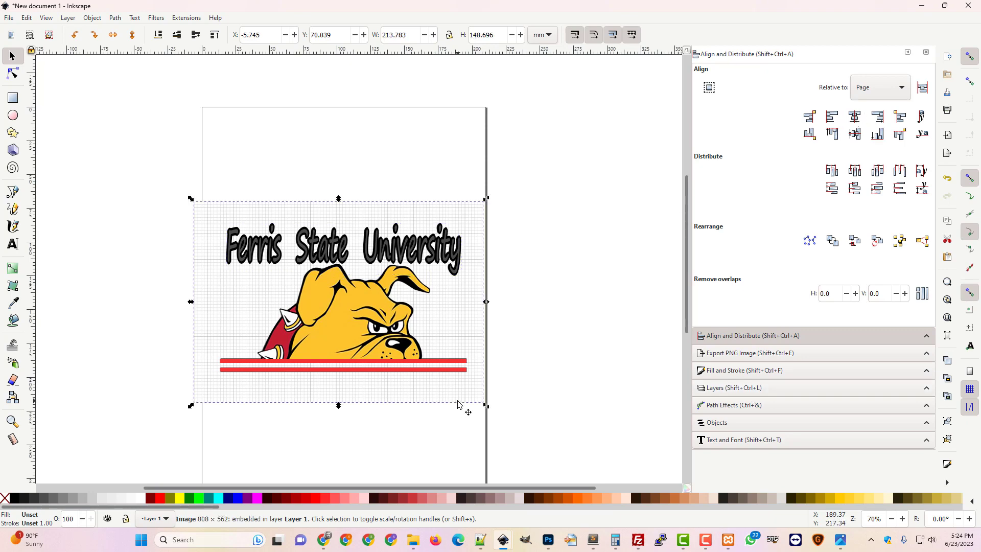
key("Delete")
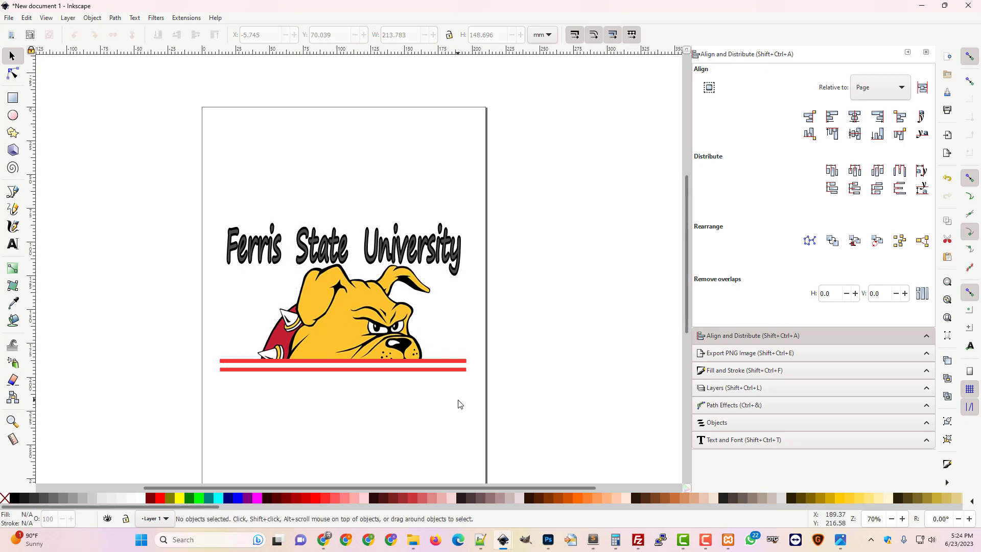
left_click(9, 20)
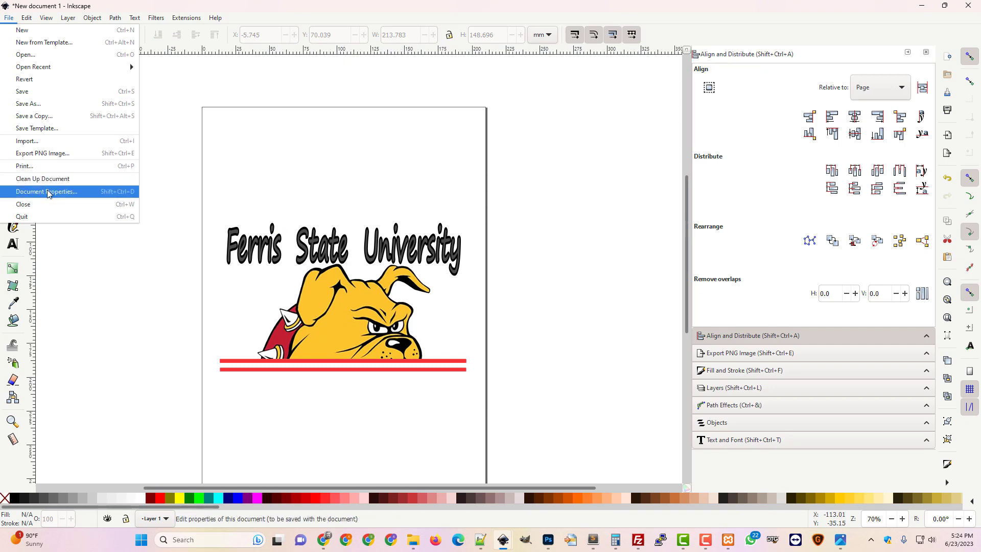
left_click(45, 191)
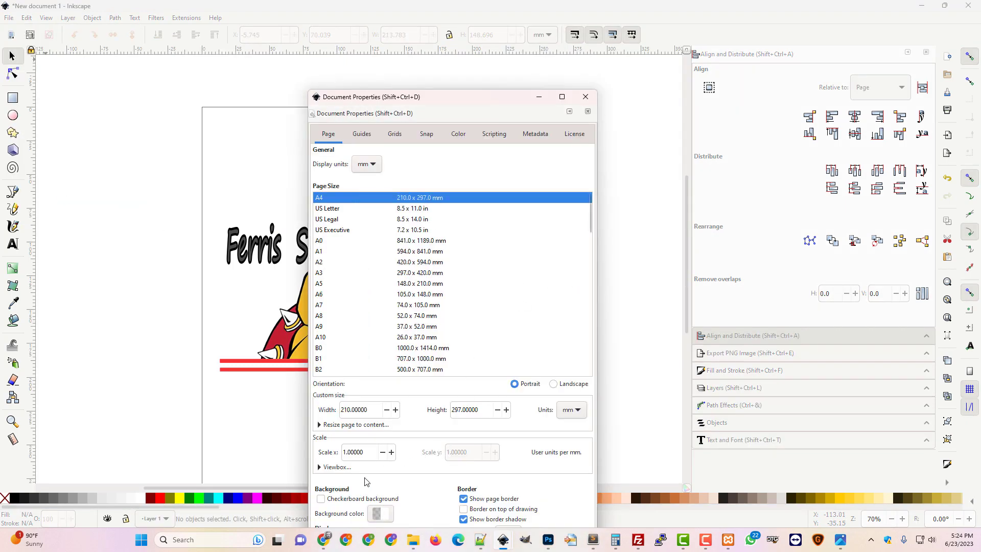
left_click(321, 499)
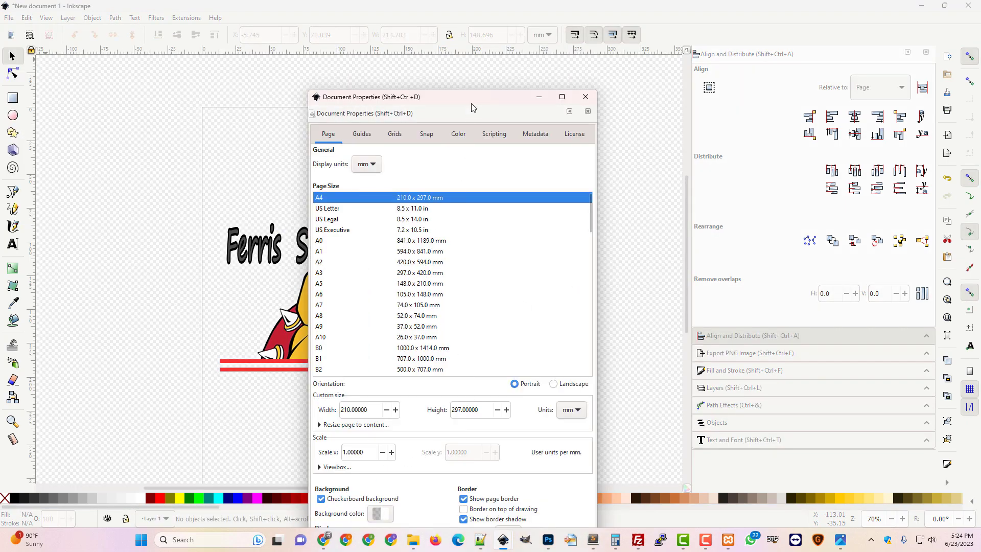
left_click_drag(472, 103, 854, 91)
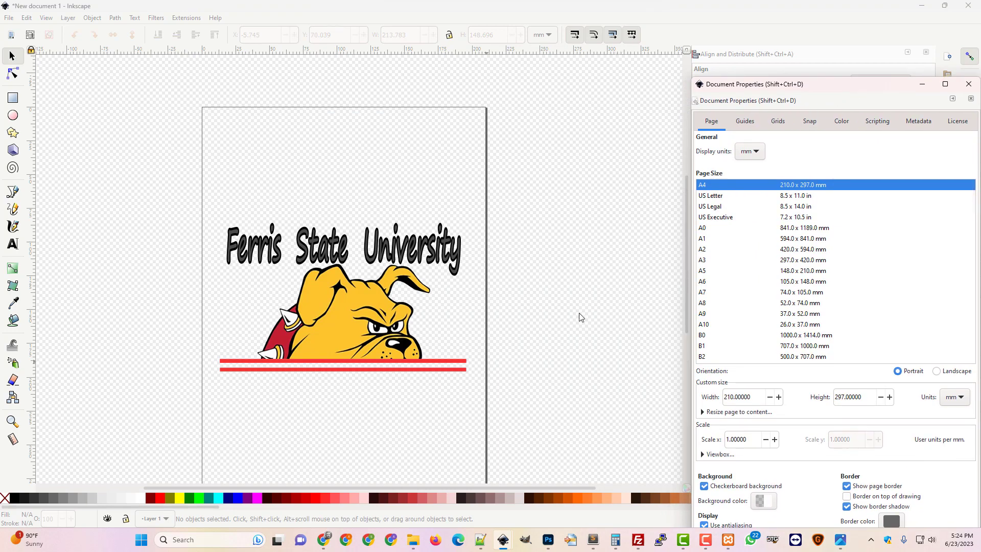
left_click(560, 326)
key("plus")
key("plus")
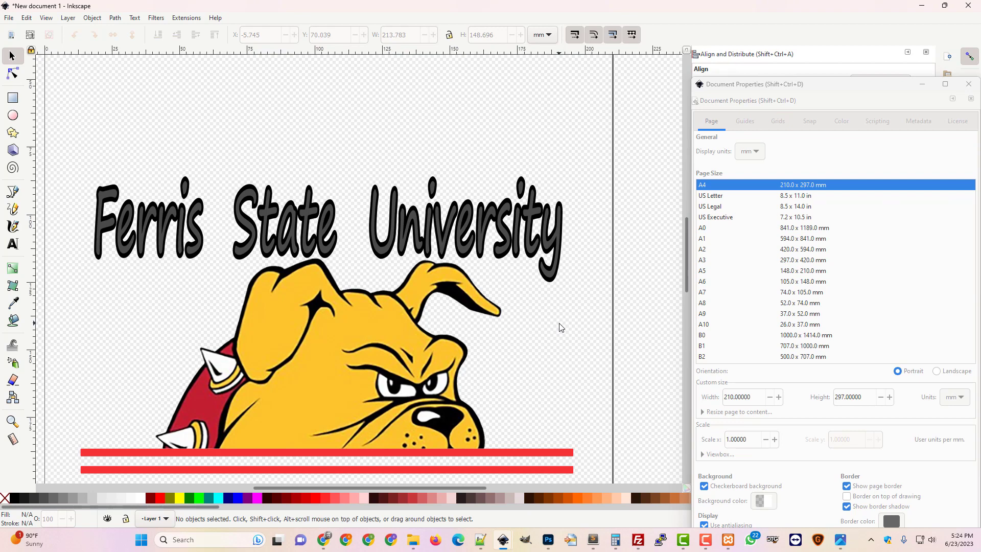
key("minus")
key("minus")
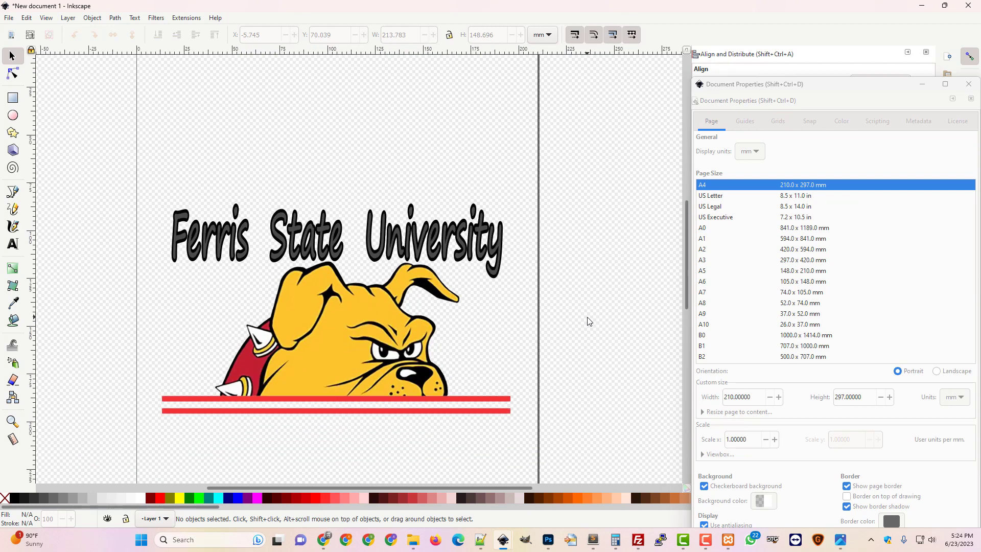
left_click(968, 83)
Set the document's display and custom size units to px and resize the page to the drawing with zero margins
left_click(9, 17)
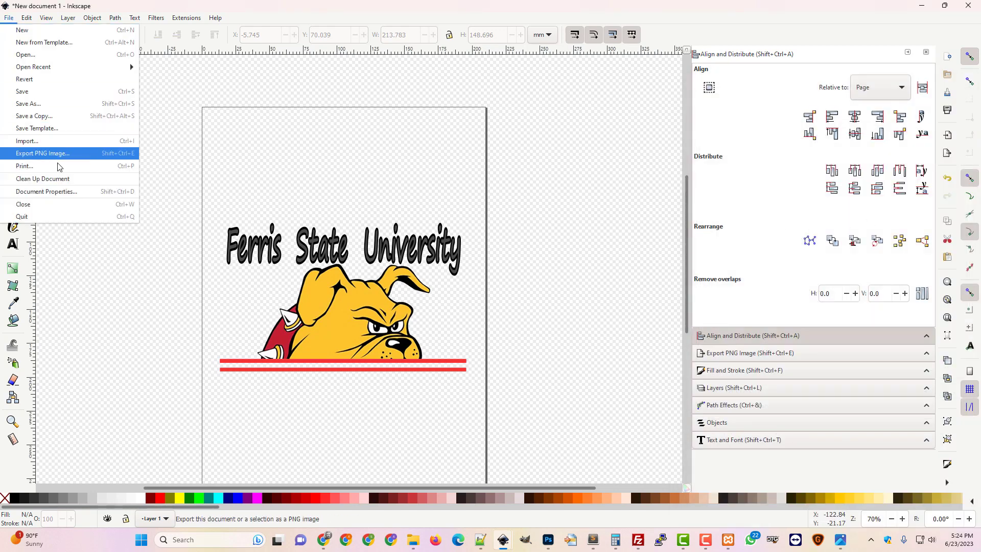
left_click(76, 193)
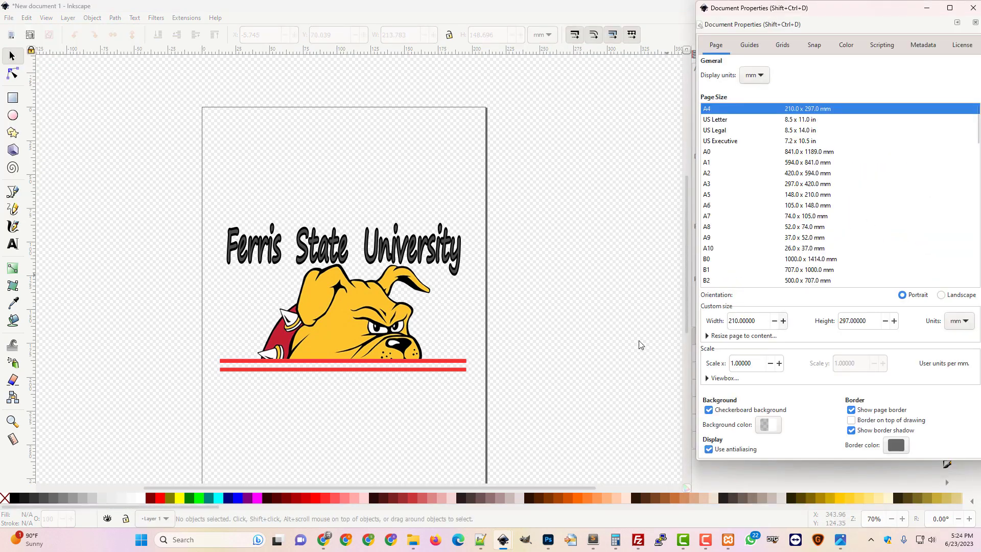
left_click(751, 336)
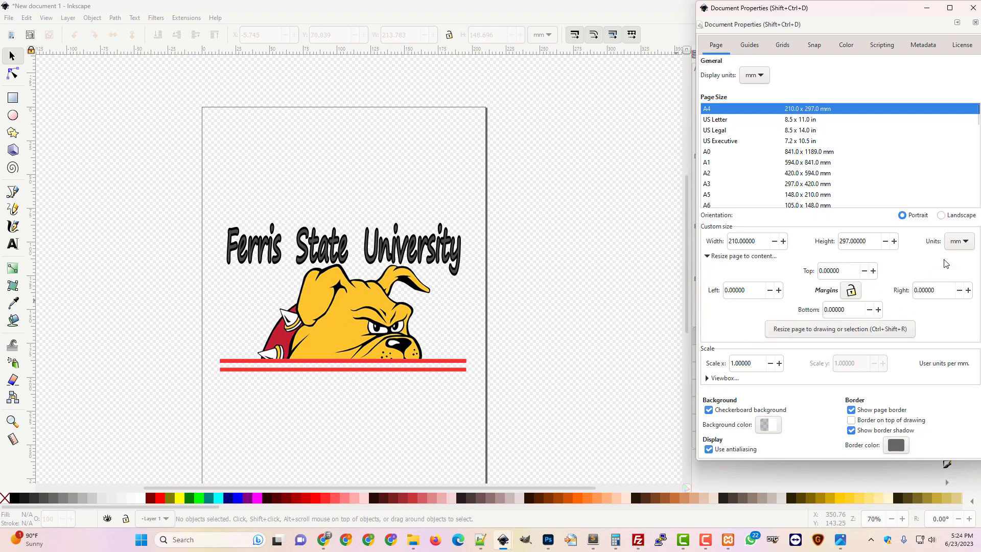
left_click(963, 243)
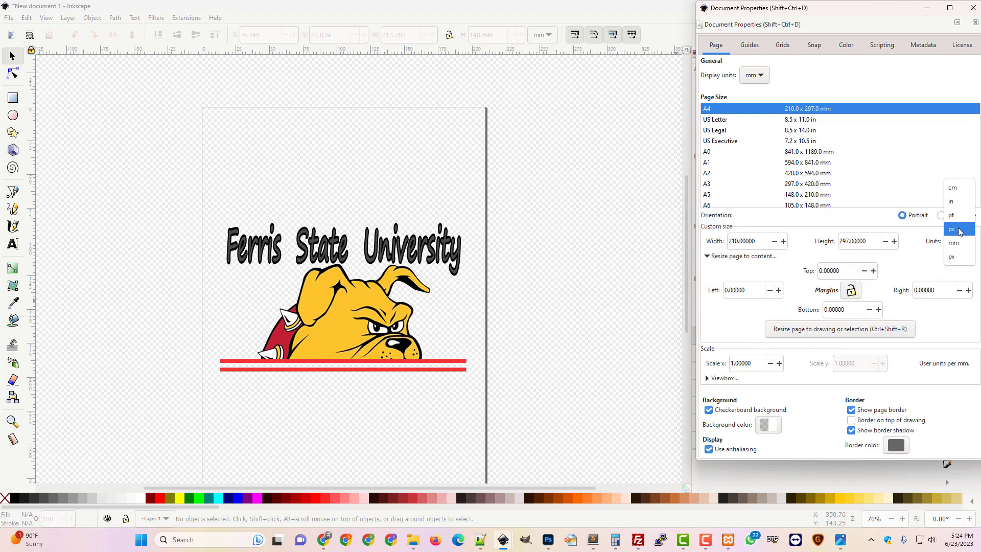
left_click(958, 257)
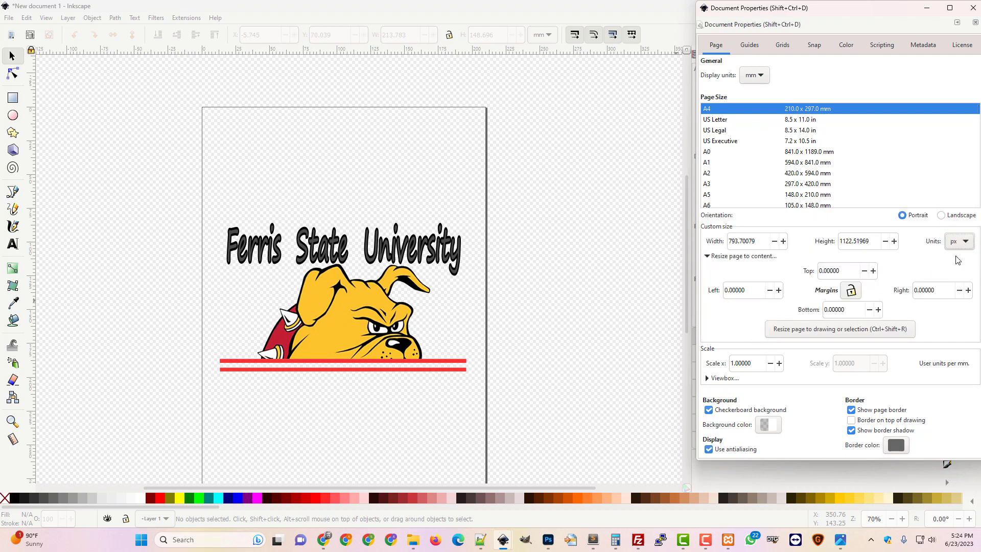
left_click(754, 75)
left_click(755, 91)
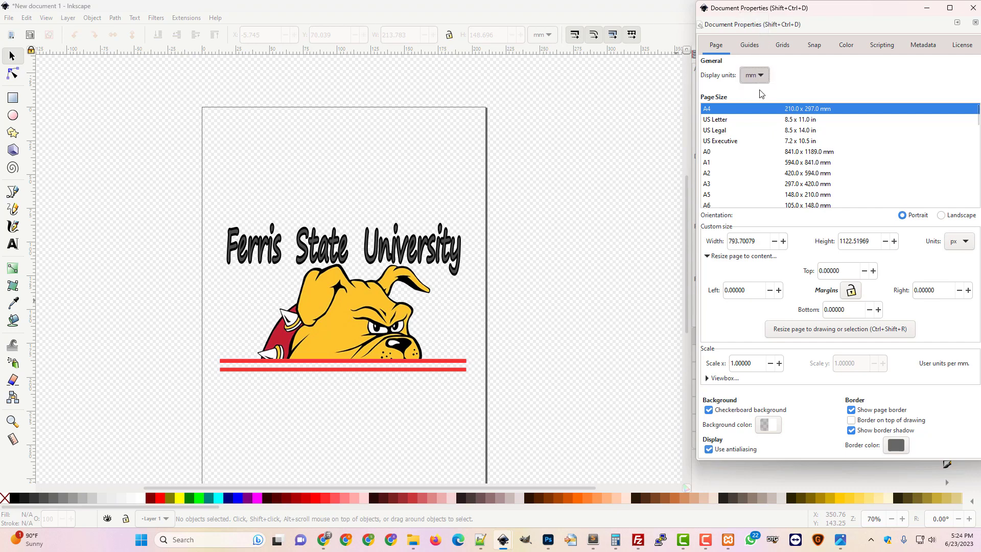
left_click(824, 335)
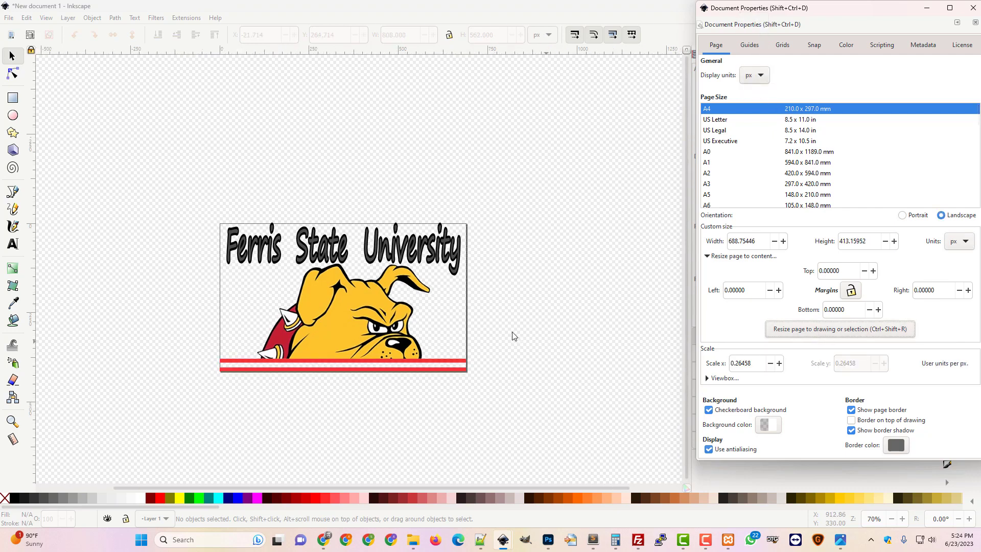
Save the document as an Inkscape SVG named Ferris_State_University in the Ferris_Bulldogs folder and close the document properties
left_click(9, 18)
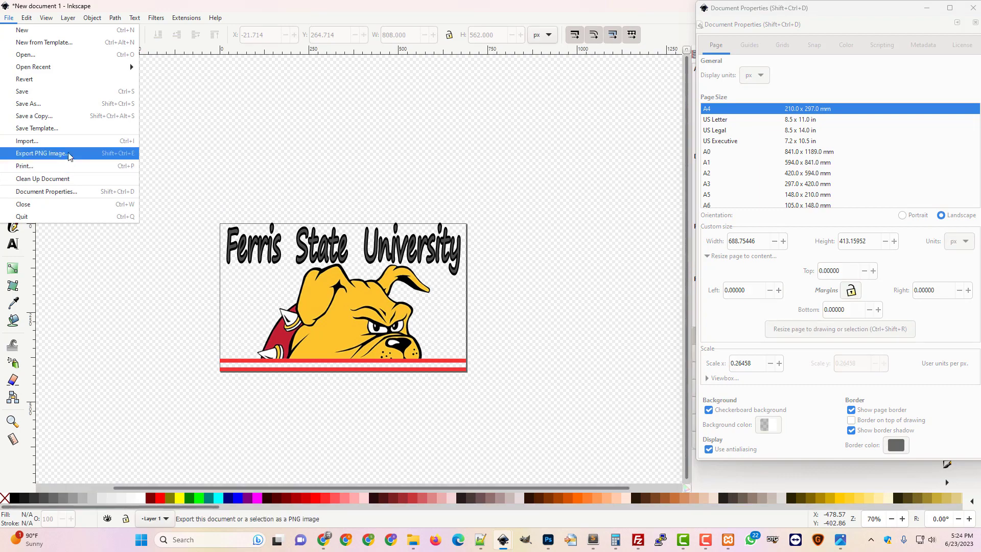
left_click(57, 105)
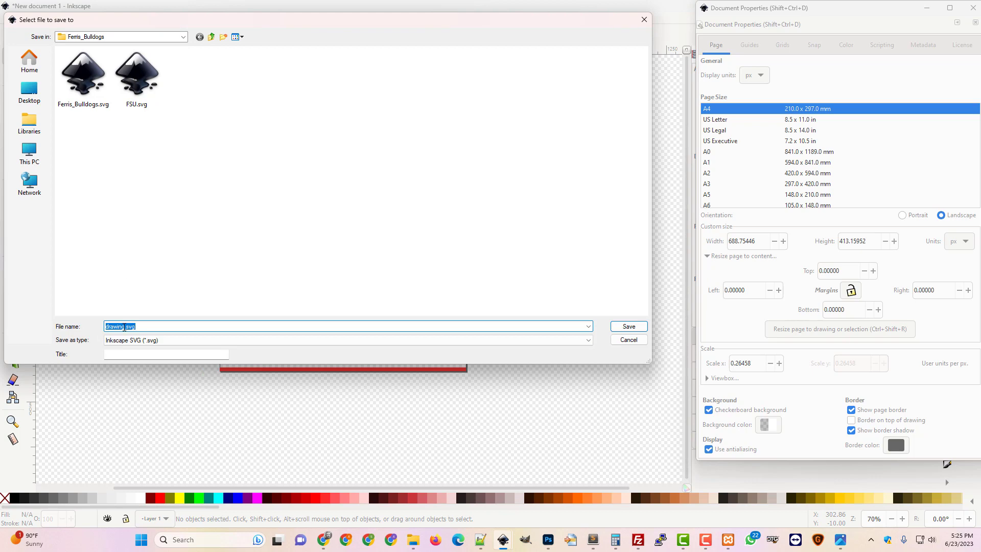
left_click_drag(124, 328, 114, 327)
type("Ferris_State_University")
key("Return")
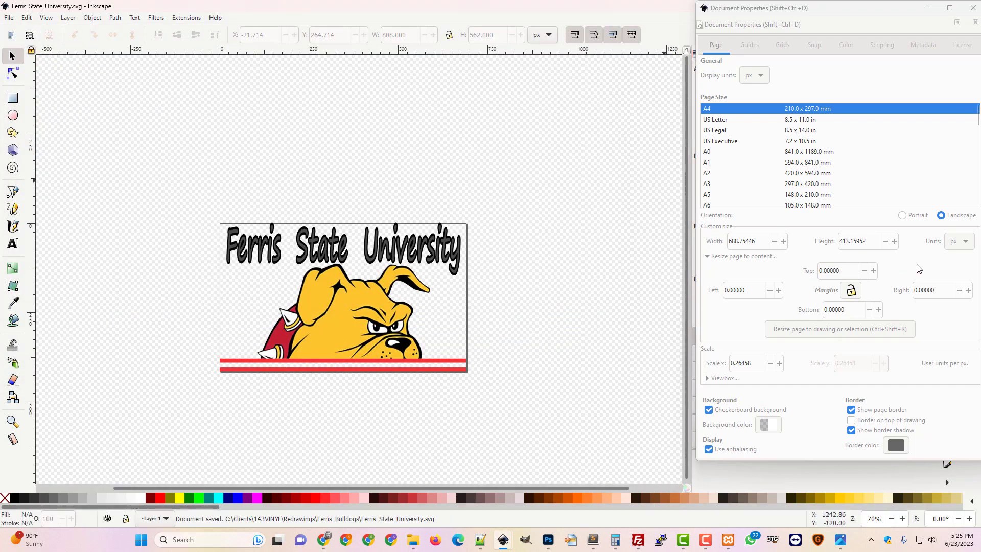
left_click(972, 8)
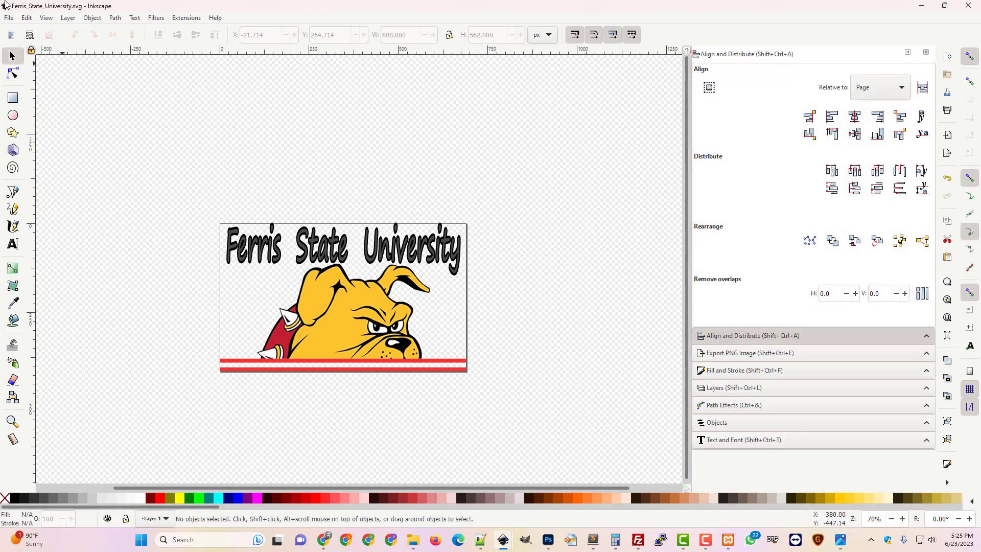
left_click(9, 18)
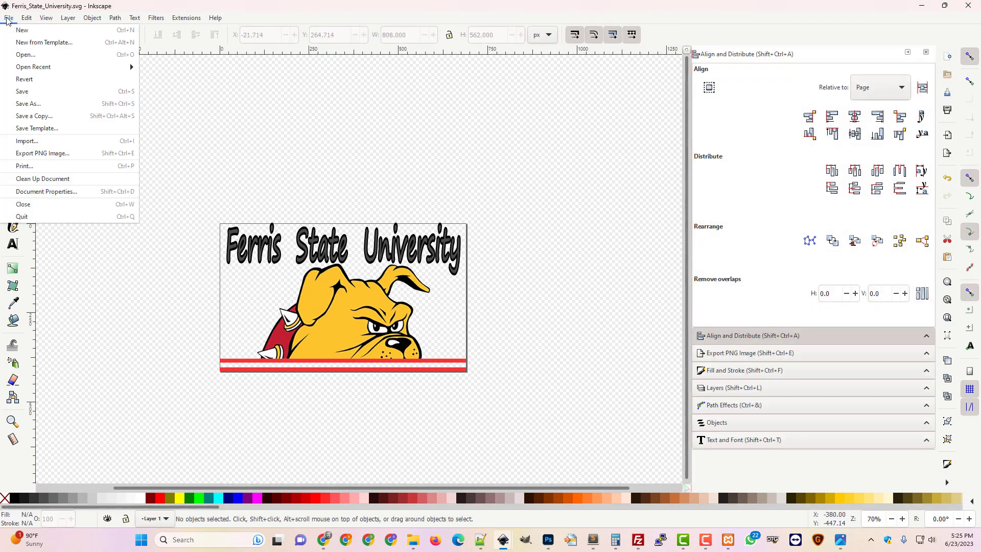
left_click(73, 192)
left_click(969, 6)
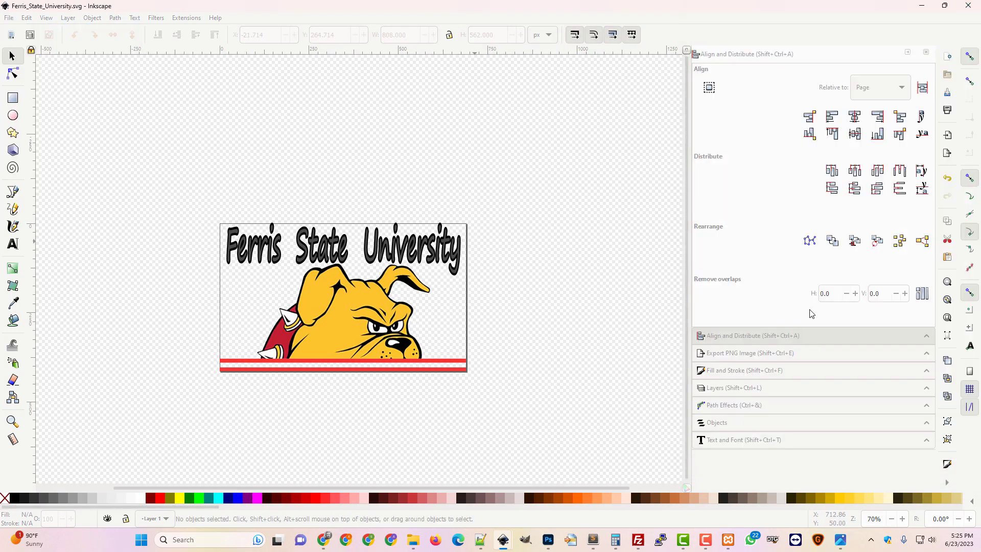
Set the PNG export file name to Ferris_State_University.png in the Ferris_Bulldogs folder
left_click(766, 355)
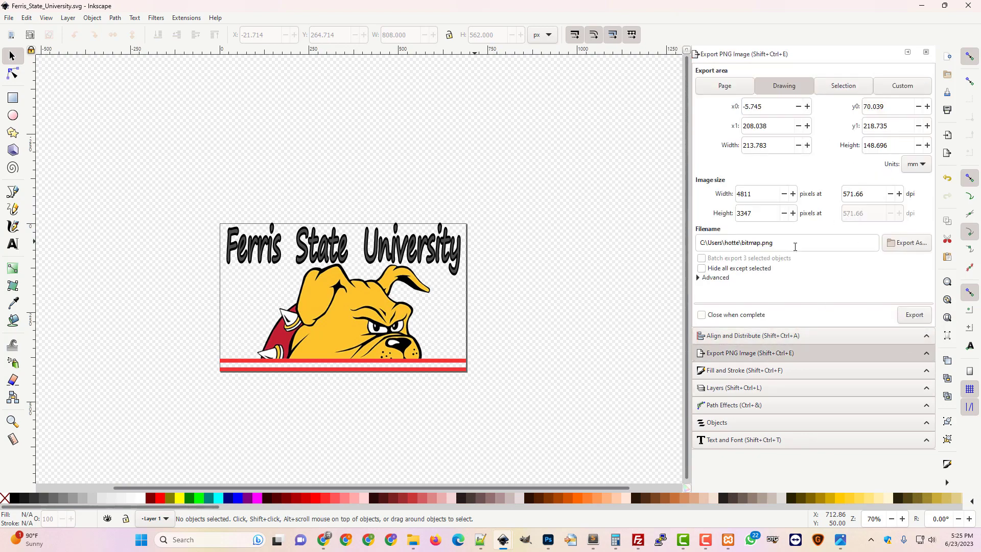
left_click(905, 244)
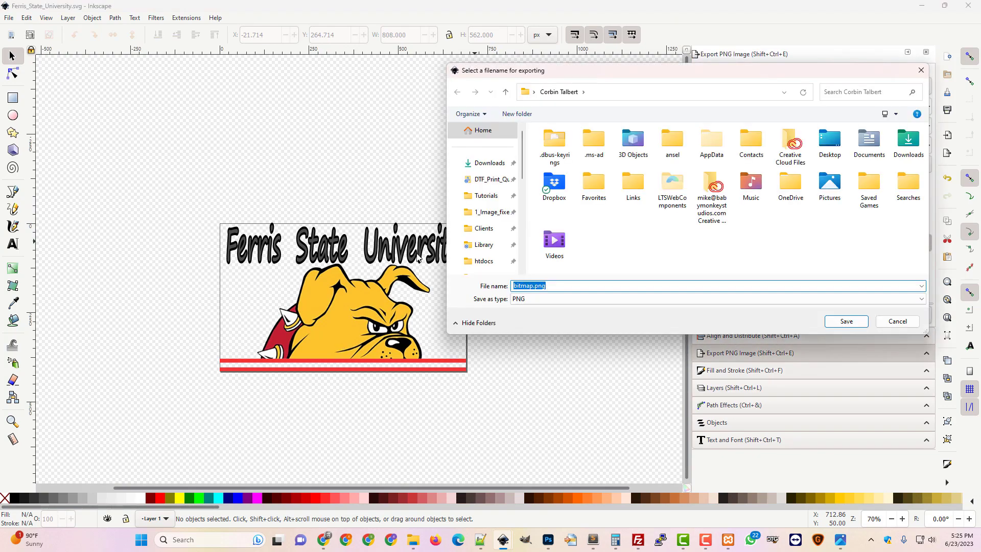
scroll(486, 225, "down", 5)
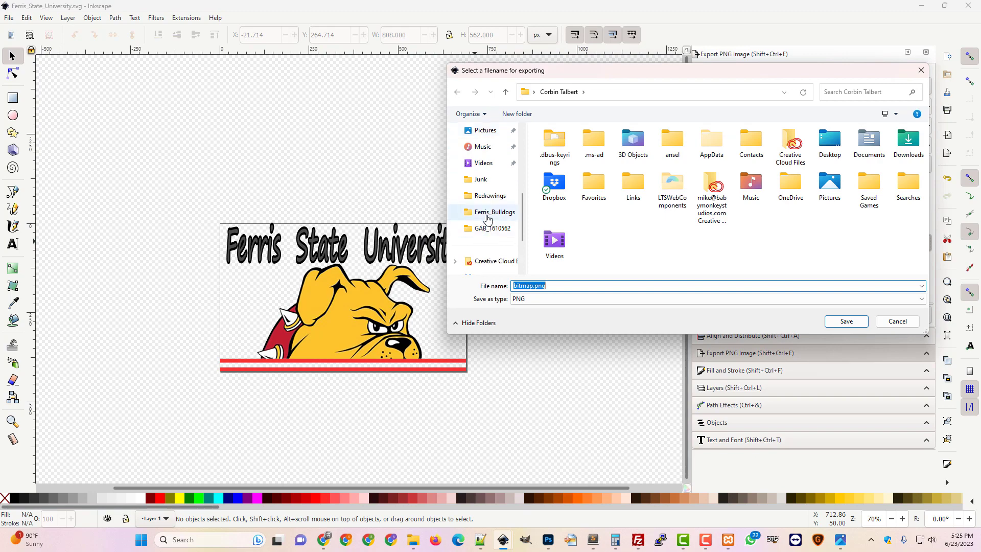
left_click(488, 215)
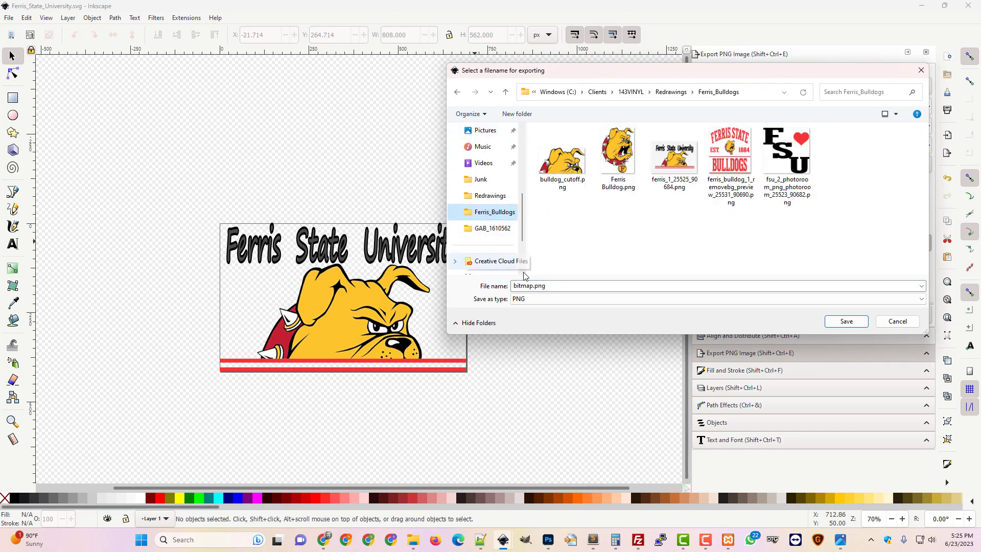
left_click(535, 287)
double_click(534, 287)
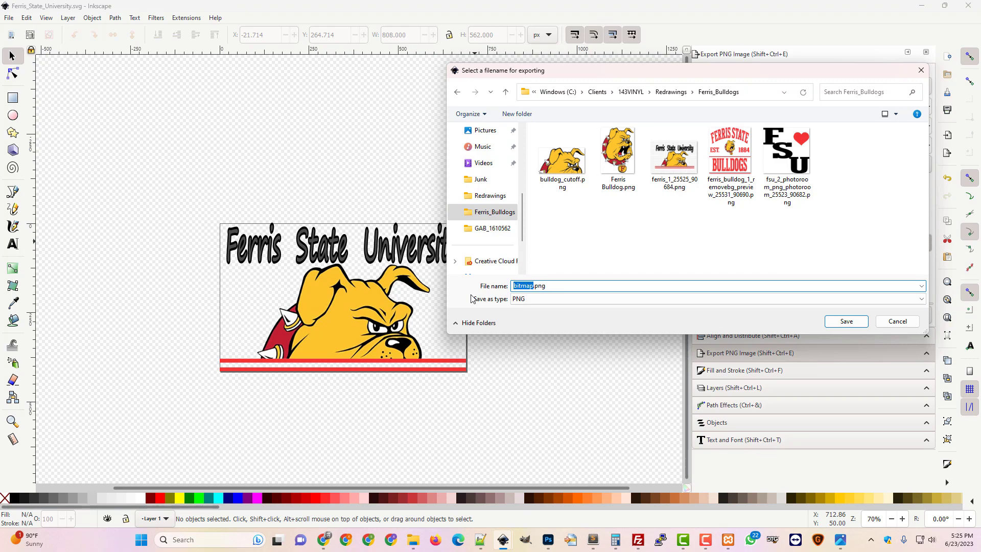
type("Ferris_State_University")
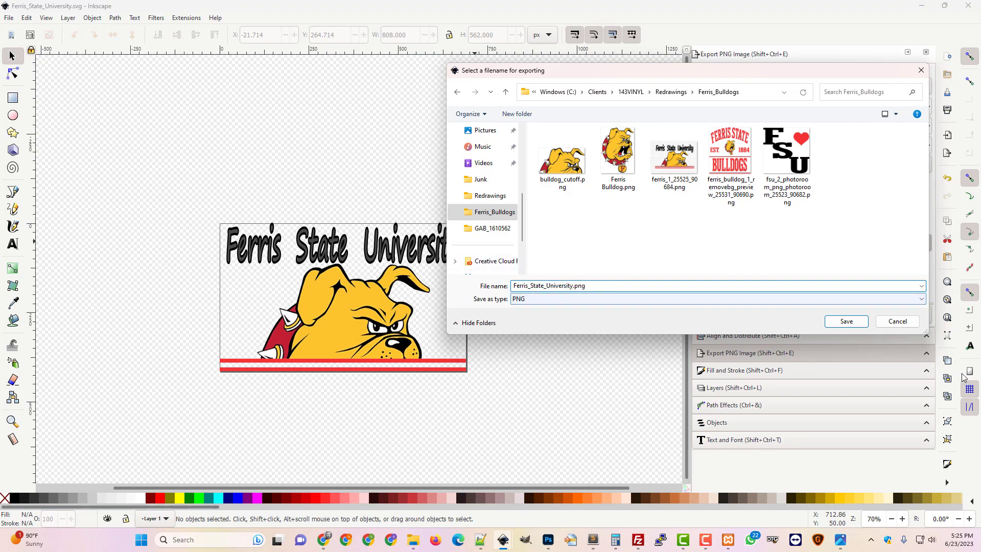
left_click(846, 322)
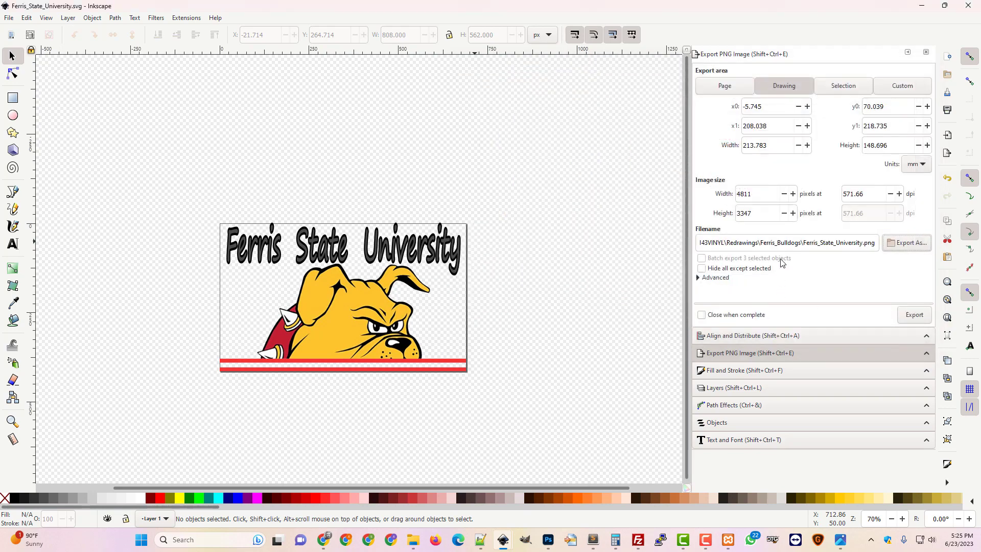
Set the width of the exported PNG image to 3600 pixels
left_click_drag(758, 197, 679, 196)
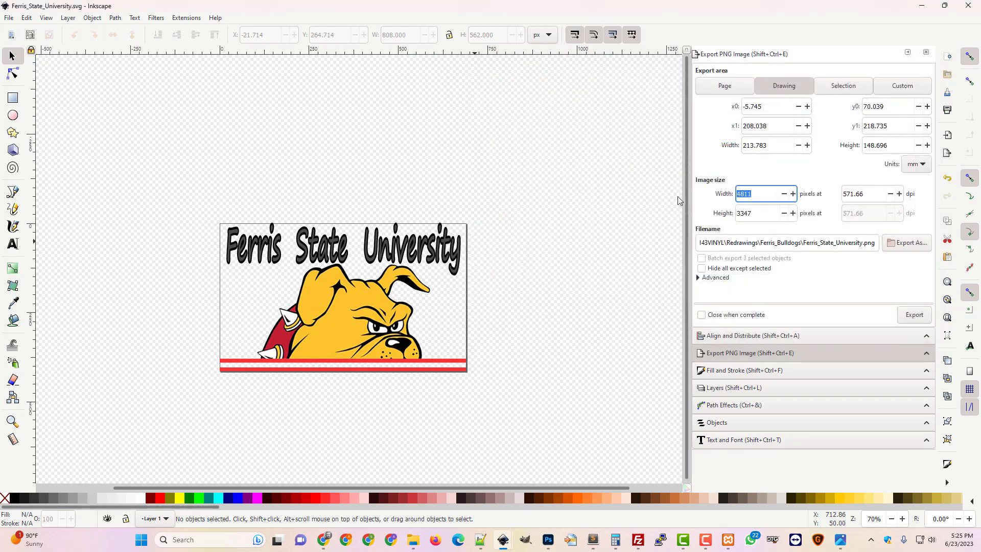
type("3600")
left_click(534, 279)
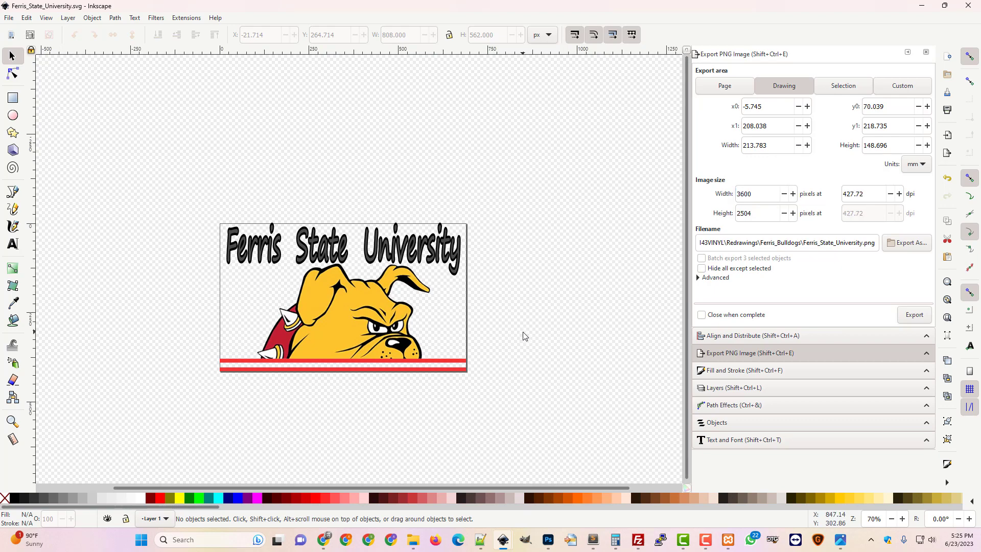
Examine the lettering, bulldog and red stripes up close against the page edges before exporting
key("plus")
key("plus")
key("plus")
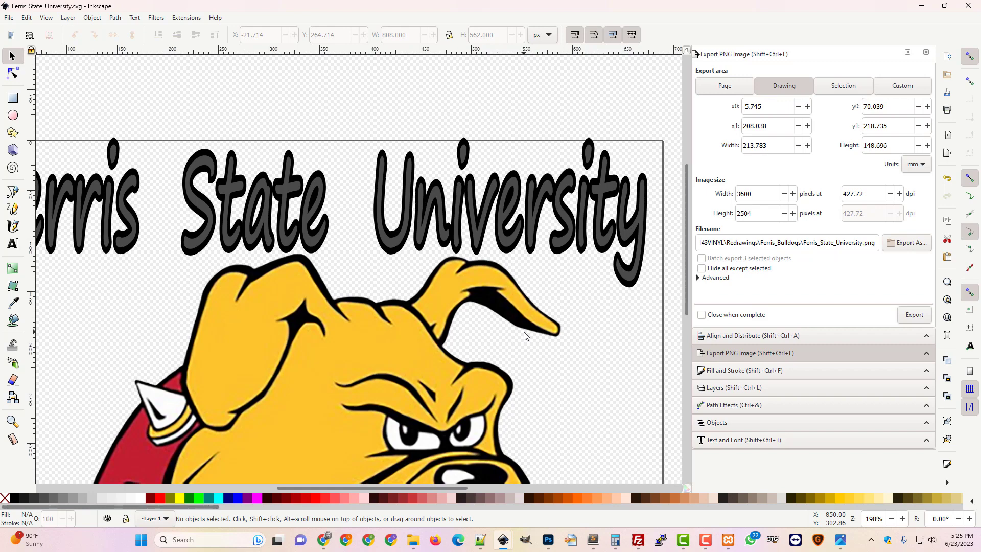
scroll(550, 383, "down", 9)
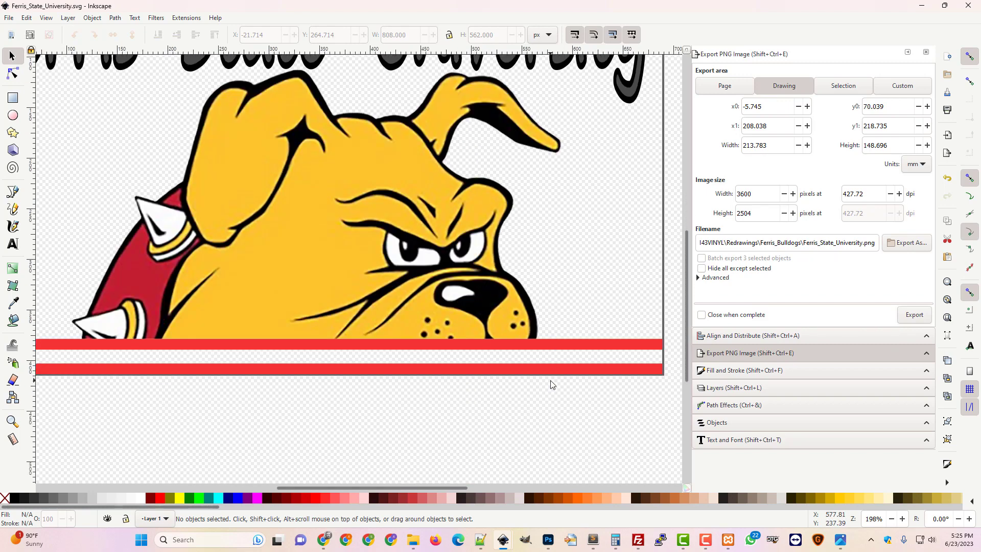
scroll(550, 380, "up", 6)
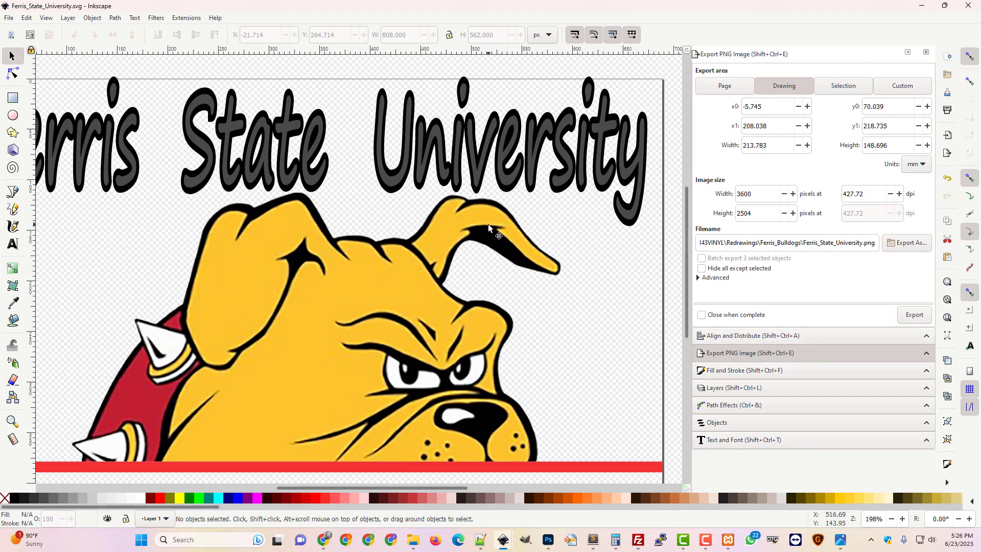
key("minus")
key("minus")
key("minus")
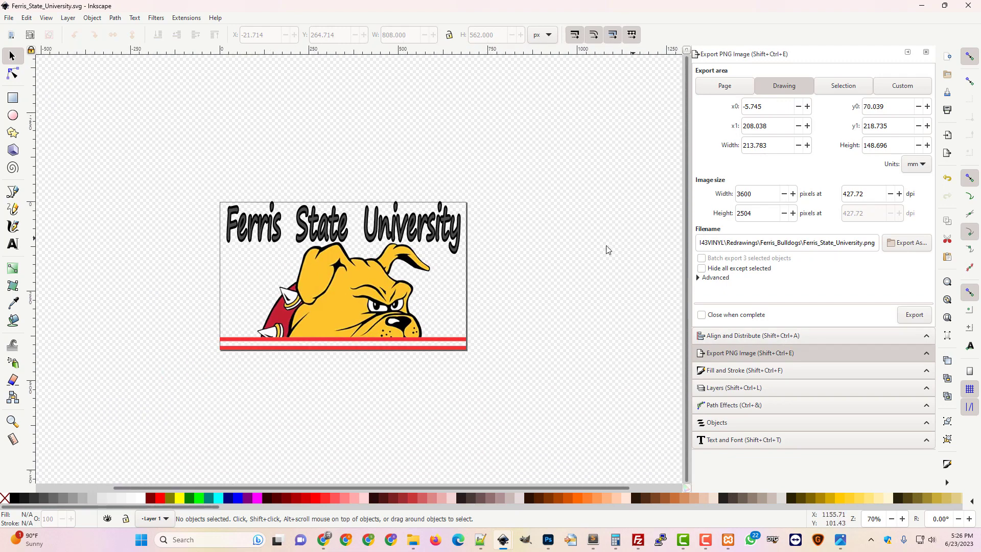
Open the document properties, select all the artwork and resize the page to the selection
left_click(9, 18)
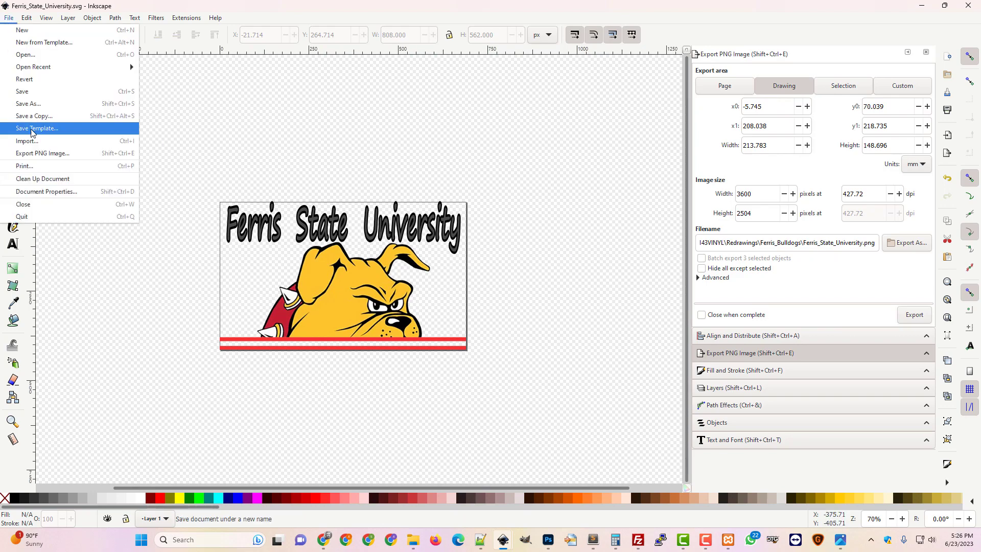
left_click(59, 191)
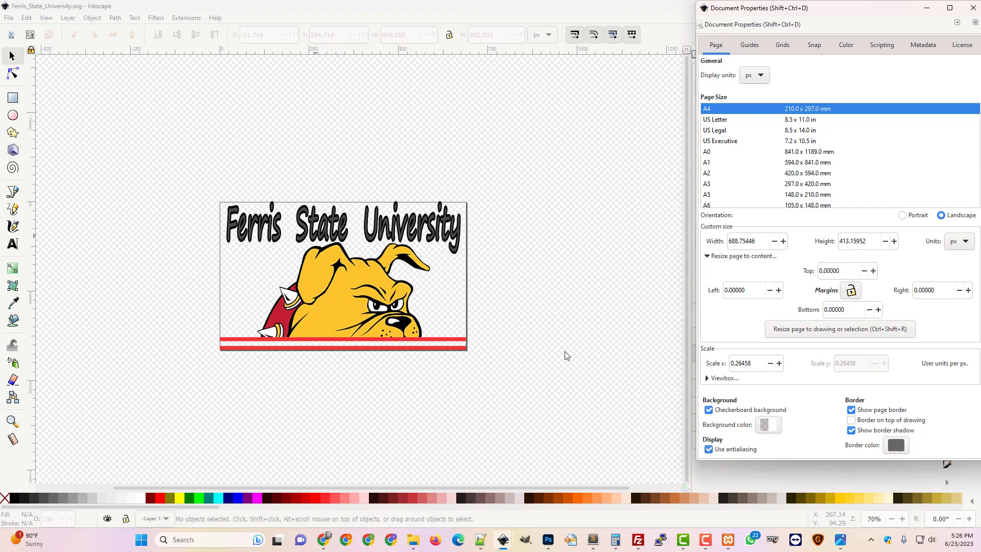
left_click_drag(168, 154, 584, 415)
left_click(814, 333)
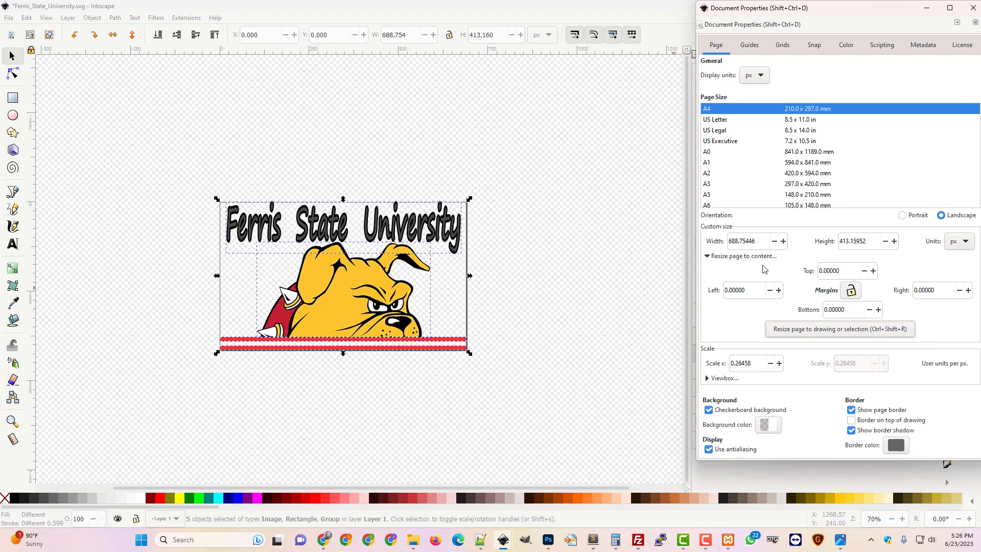
Increase the custom page height to 441.15952 px and deselect the artwork
left_click(894, 241)
left_click(894, 241)
left_click(894, 241)
left_click(894, 241)
left_click(893, 241)
left_click(894, 241)
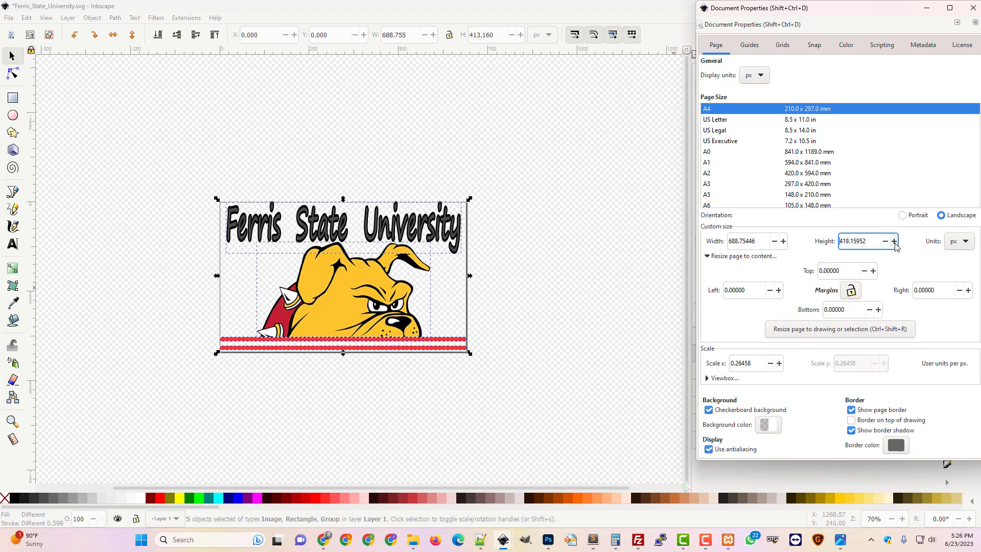
left_click(894, 241)
left_click(894, 241)
left_click(894, 242)
left_click(894, 241)
left_click(894, 241)
left_click(894, 241)
left_click(894, 241)
left_click(894, 242)
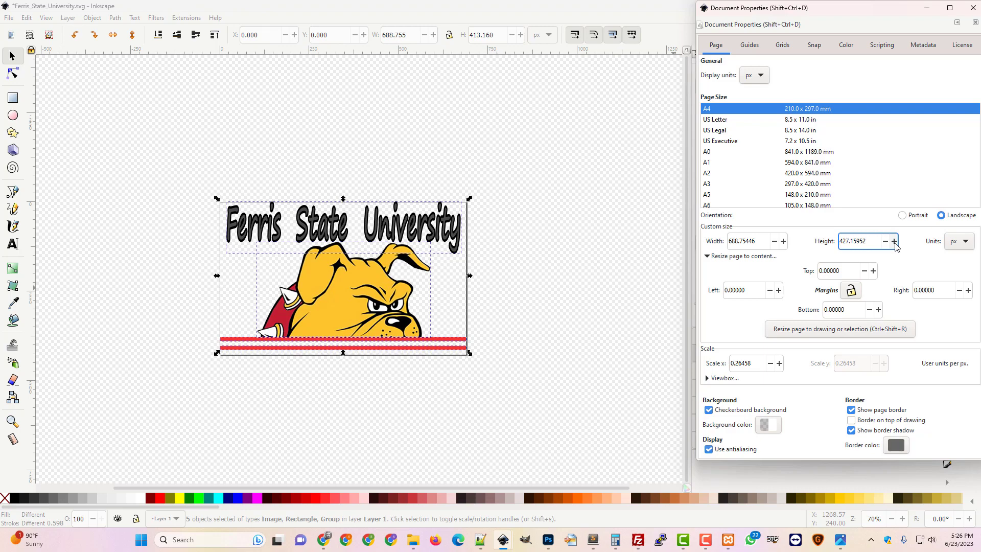
left_click(893, 241)
left_click(894, 241)
left_click(894, 241)
left_click(894, 241)
left_click(894, 241)
left_click(893, 241)
left_click(894, 241)
left_click(894, 241)
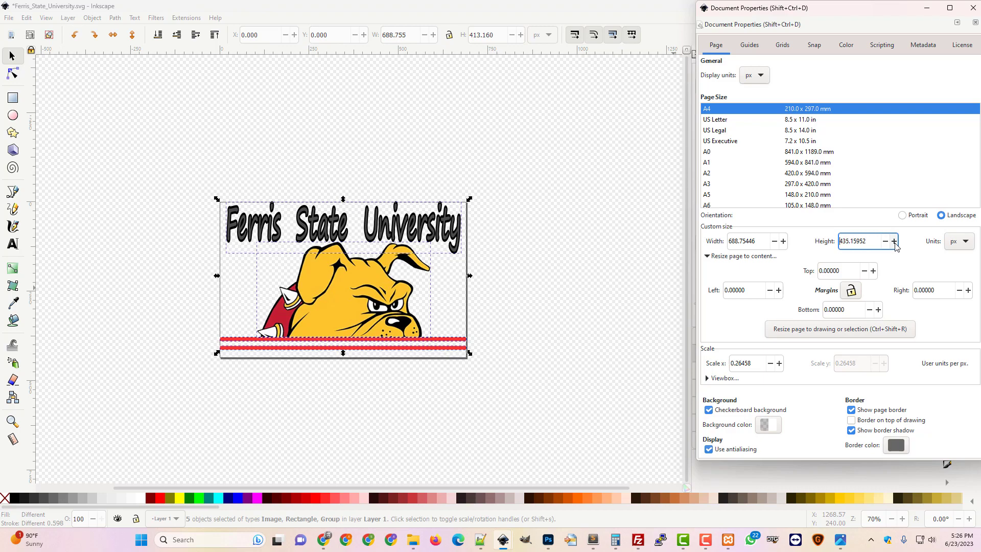
left_click(894, 241)
left_click(894, 241)
left_click(894, 241)
left_click(894, 241)
left_click(894, 241)
left_click(894, 241)
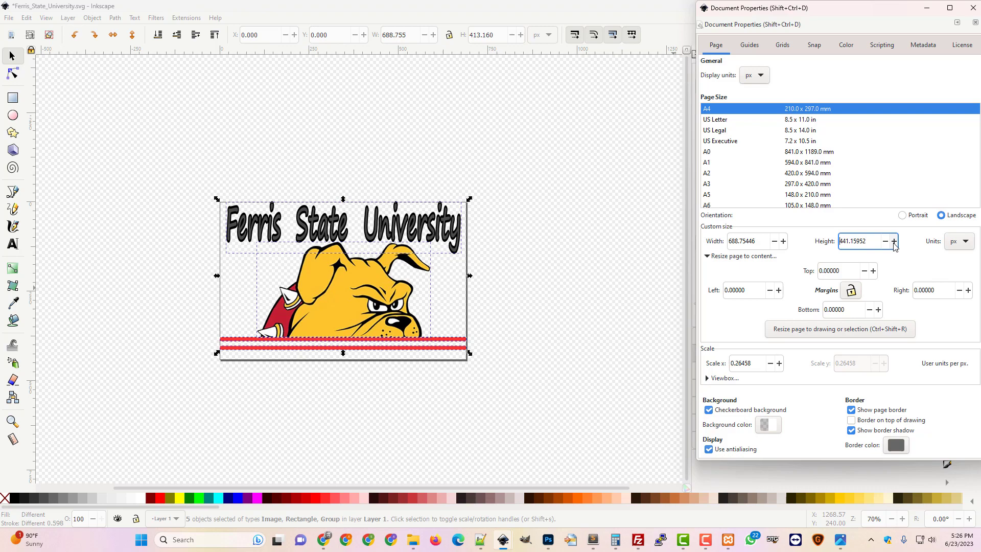
left_click(601, 397)
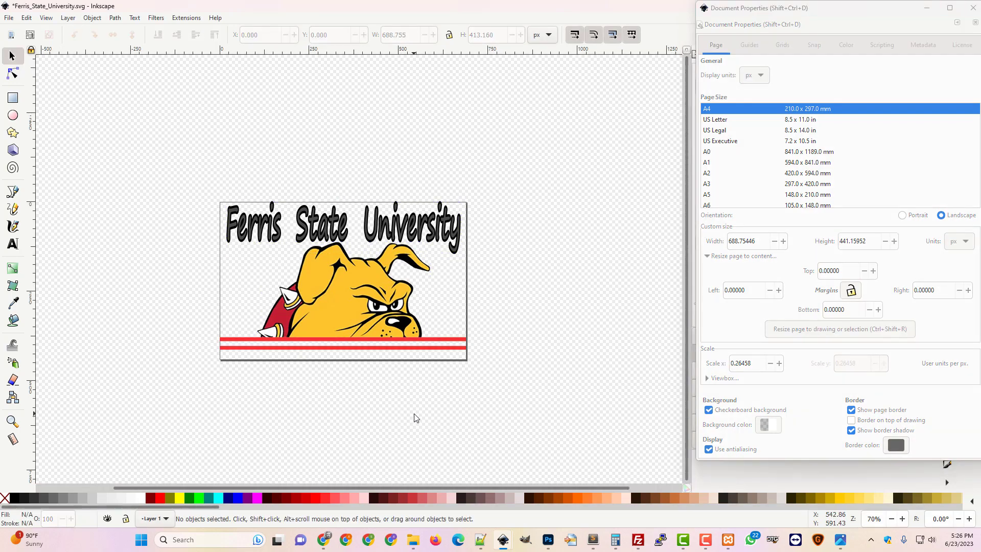
Select all the artwork and nudge it down from the page's upper edge to a Y position of 4 px
left_click_drag(194, 150, 544, 418)
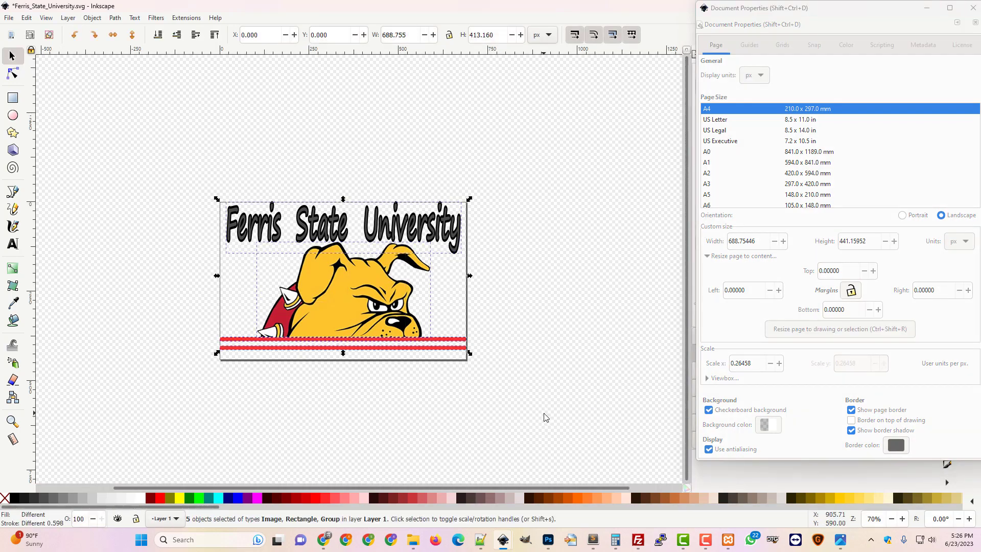
key("Down")
key("Down")
key("Down")
key("Down")
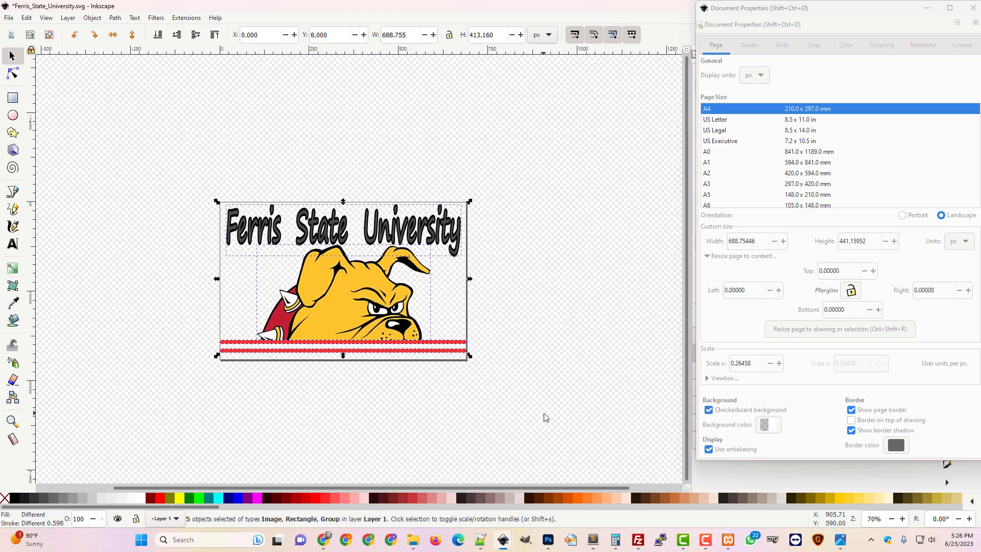
key("Down")
key("Down")
key("Down")
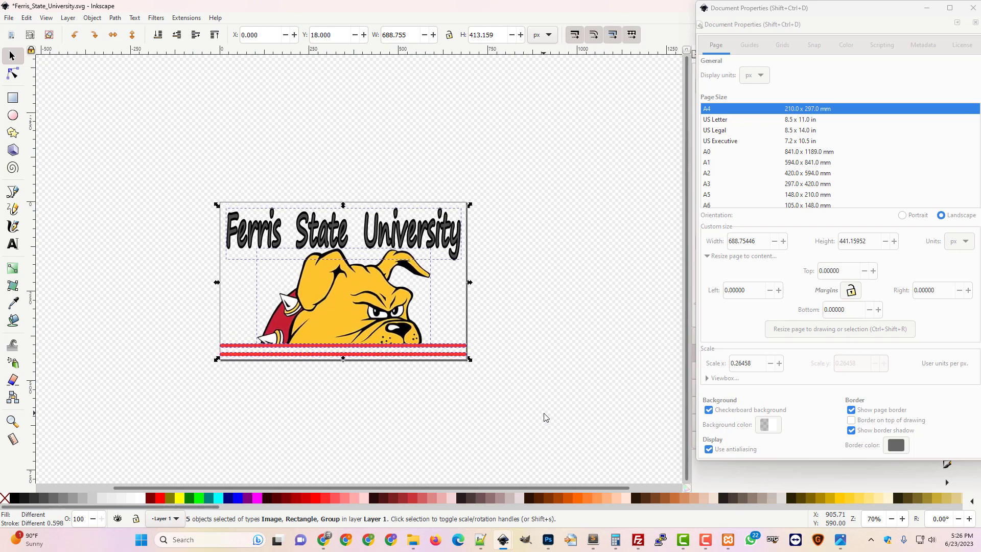
key("Up")
key("Up")
key("Up")
key("Up")
key("Up")
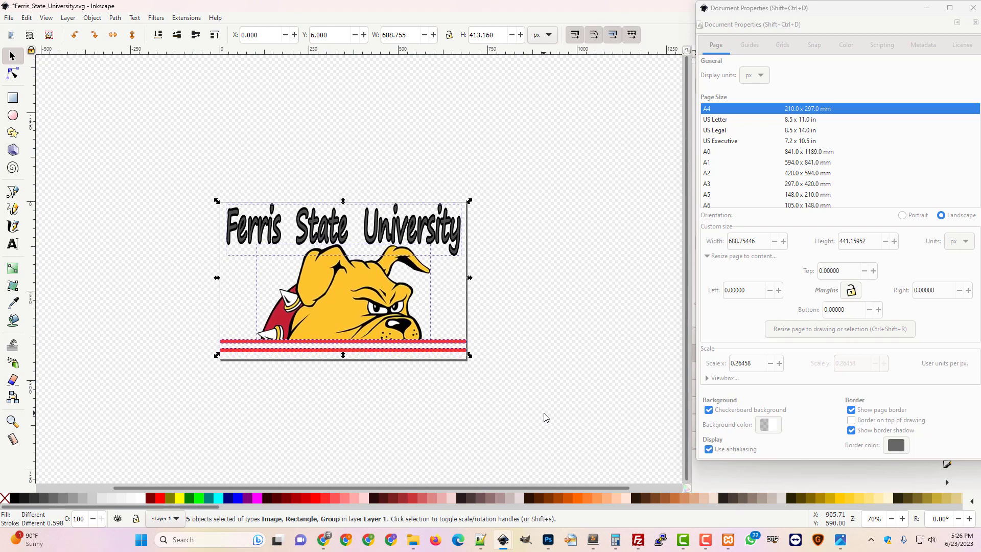
Reduce the custom page height to 420.15952 px so the page ends just below the lower red stripe
key("plus")
key("plus")
key("plus")
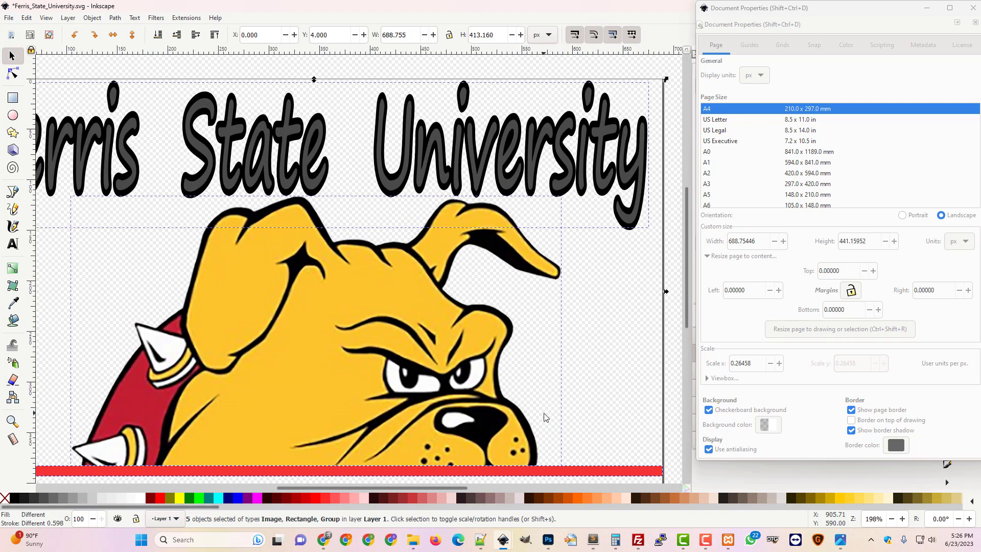
scroll(640, 357, "down", 5)
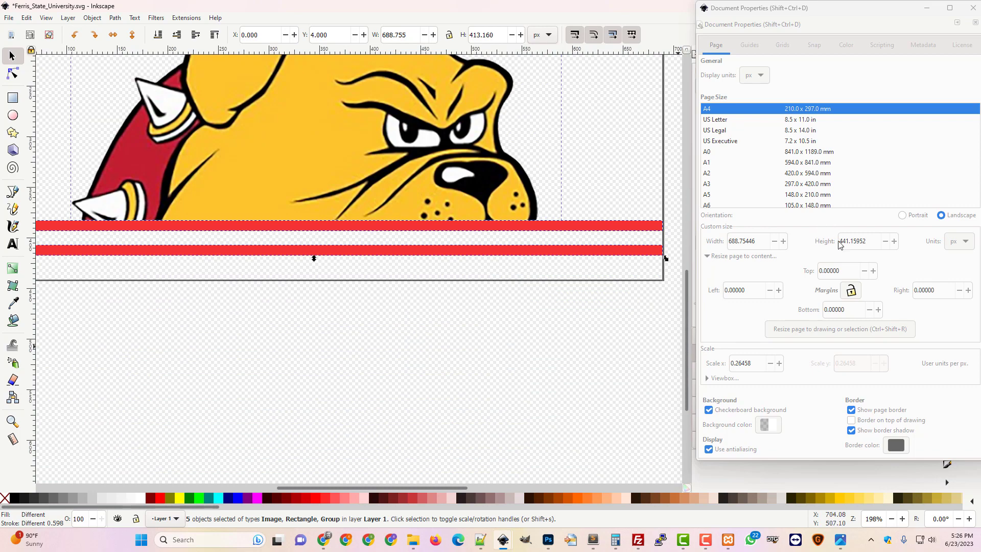
left_click(885, 241)
left_click(885, 241)
left_click(885, 241)
left_click(885, 241)
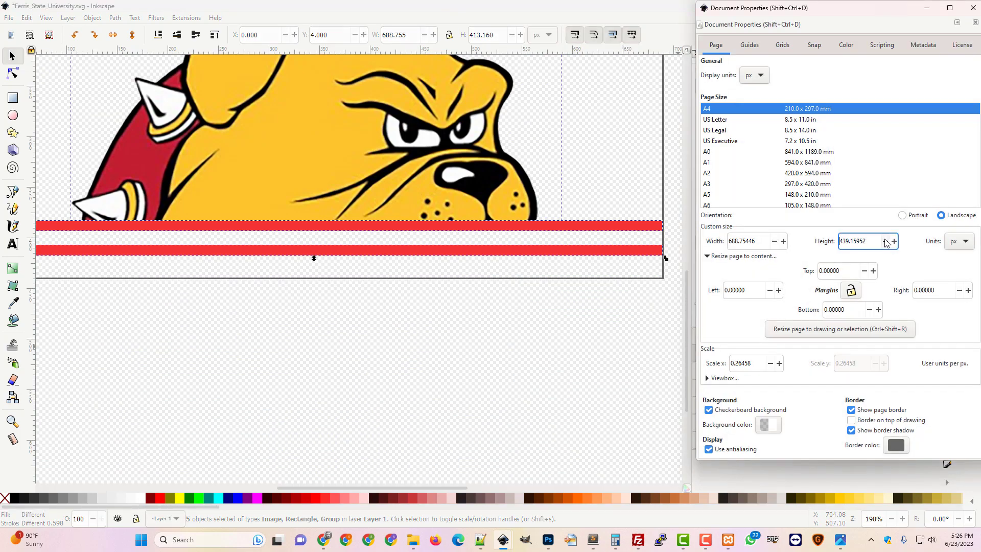
left_click(885, 241)
left_click(886, 241)
left_click(885, 241)
left_click(886, 241)
left_click(885, 242)
left_click(885, 241)
left_click(885, 241)
left_click(885, 241)
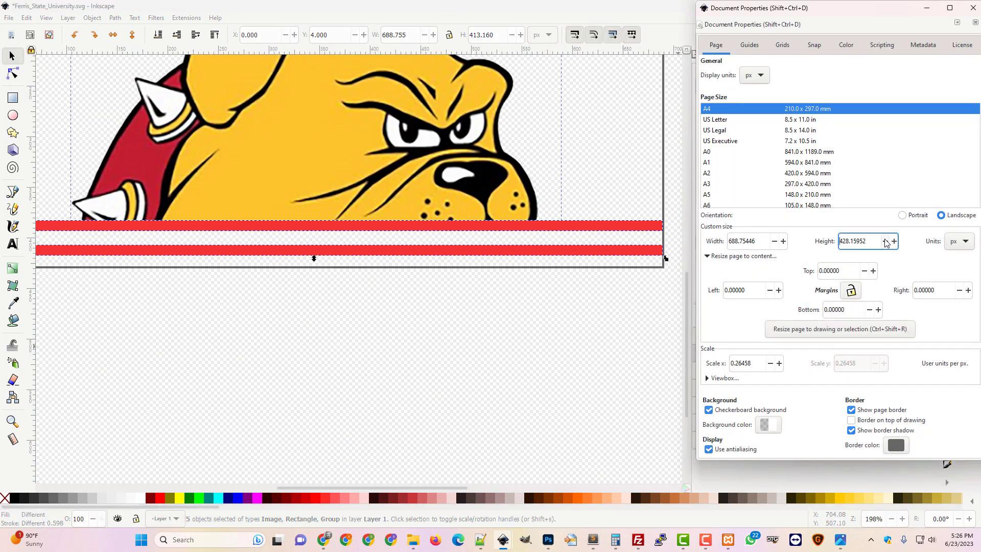
left_click(886, 241)
left_click(885, 241)
left_click(886, 241)
left_click(885, 241)
left_click(885, 241)
left_click(886, 241)
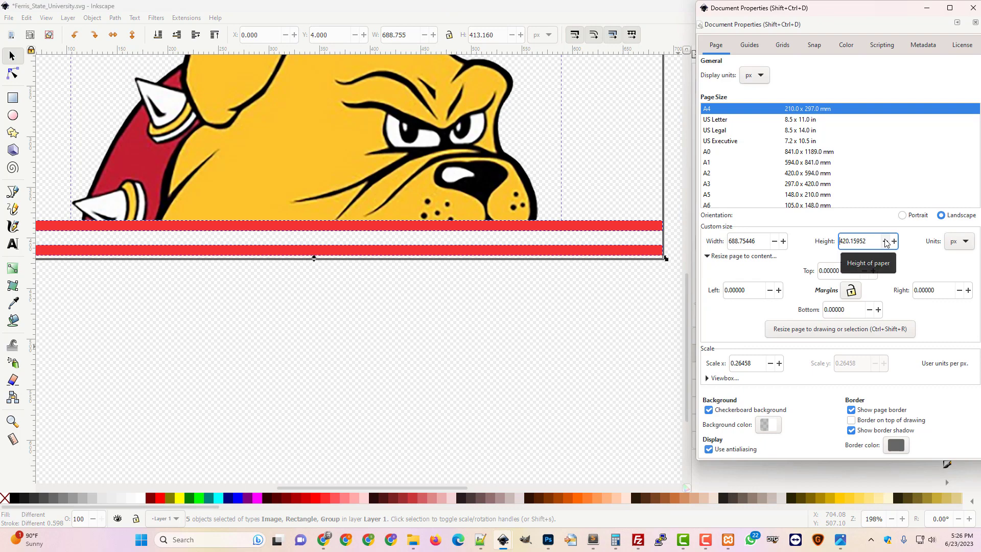
Deselect the artwork, close the document properties and export the drawing as a PNG
left_click(544, 330)
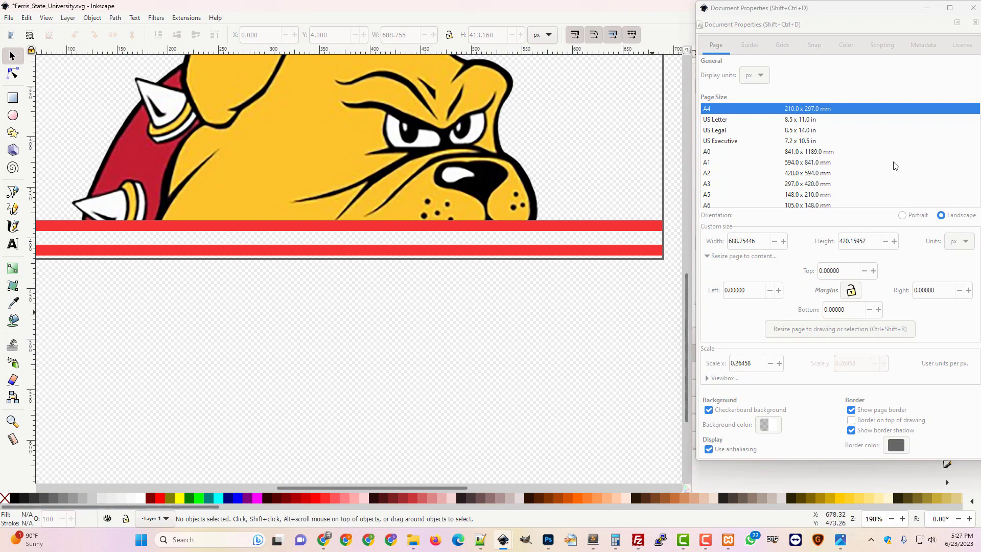
left_click(973, 7)
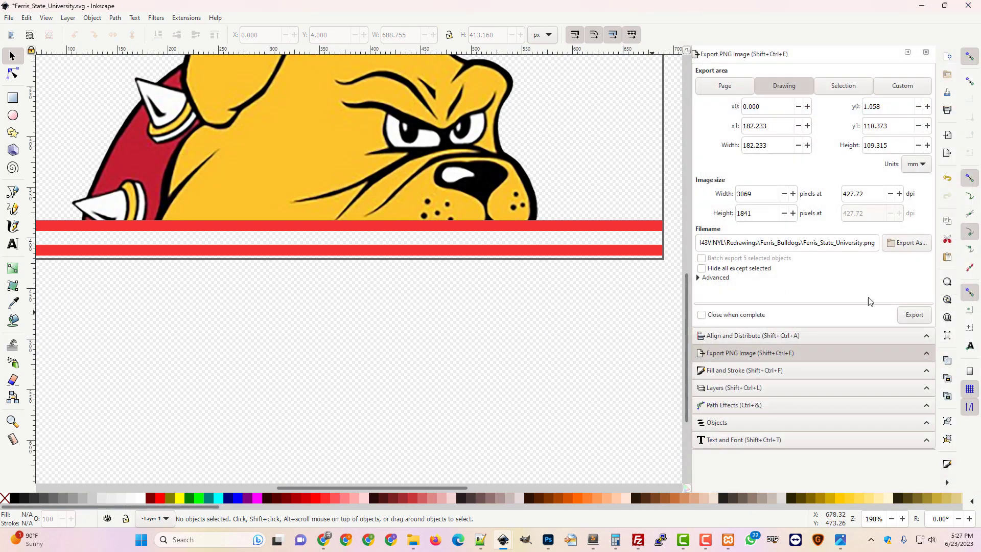
left_click(914, 315)
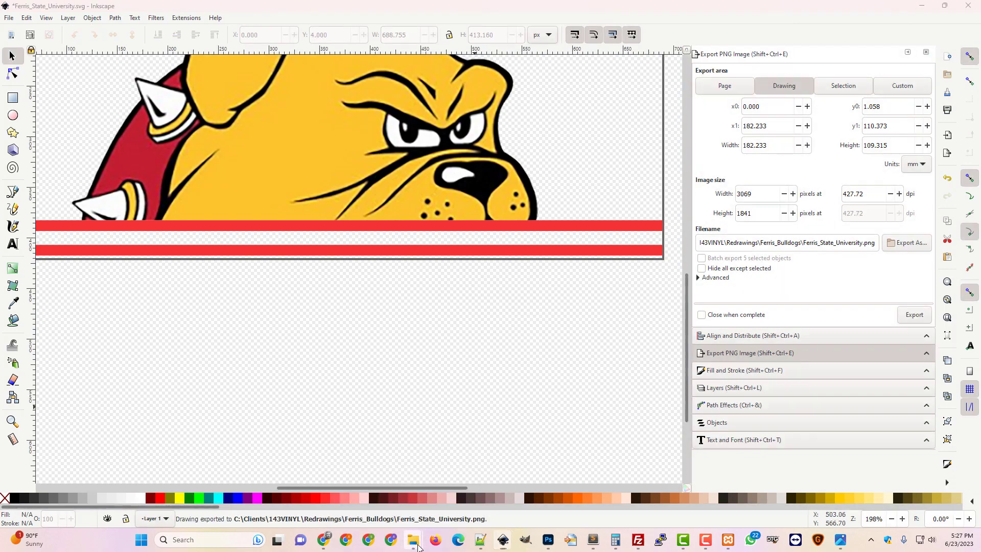
Switch to the Ferris_Bulldogs folder in File Explorer and move its window over the canvas to check the exported files
mouse_move(413, 539)
left_click(429, 475)
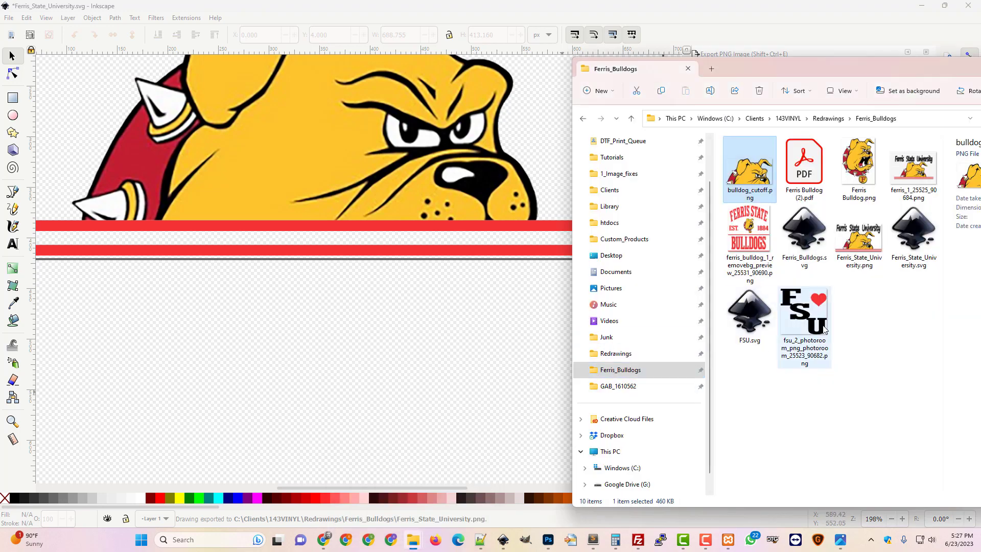
left_click_drag(824, 64, 487, 70)
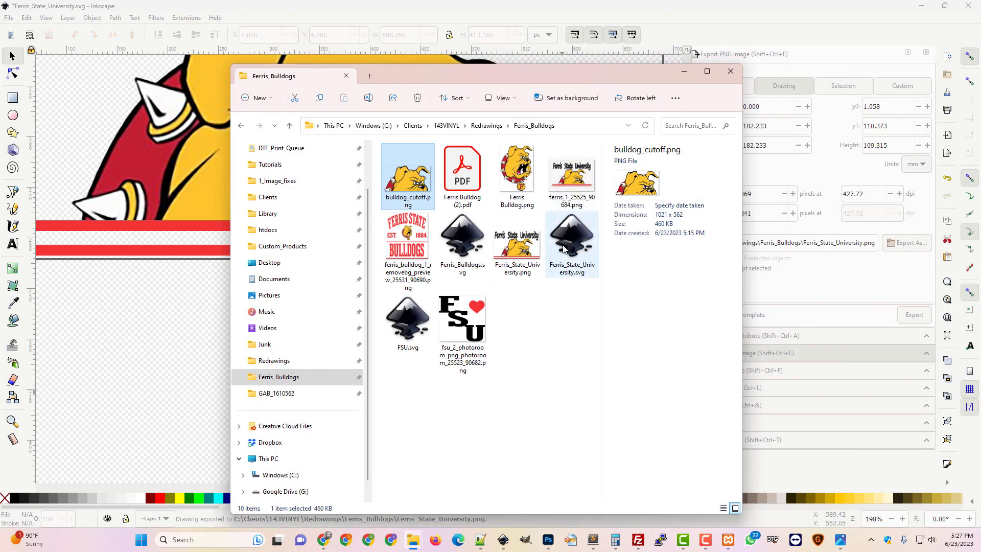
Open the exported Ferris_State_University.png, zoom in to inspect its edges, close it and return to the Inkscape drawing
double_click(525, 279)
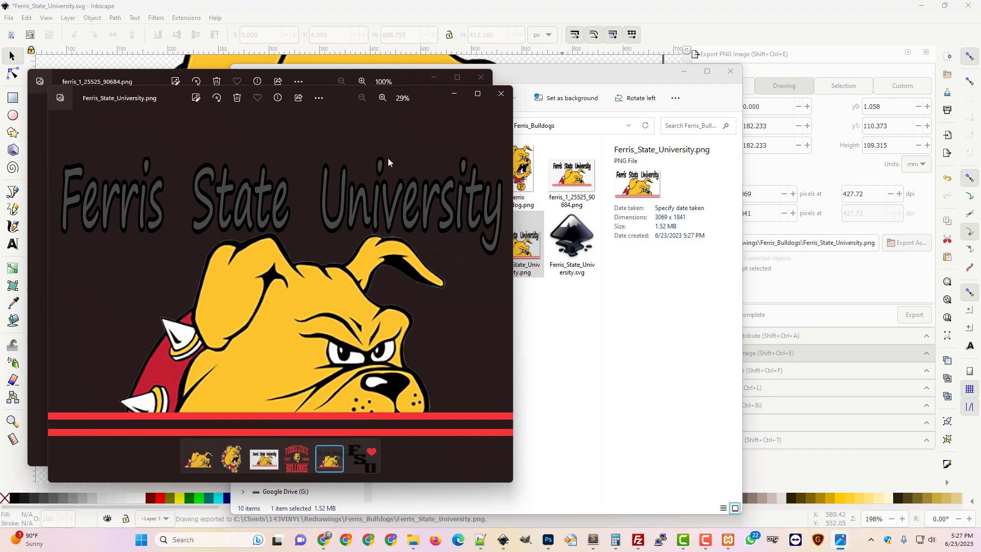
left_click(384, 99)
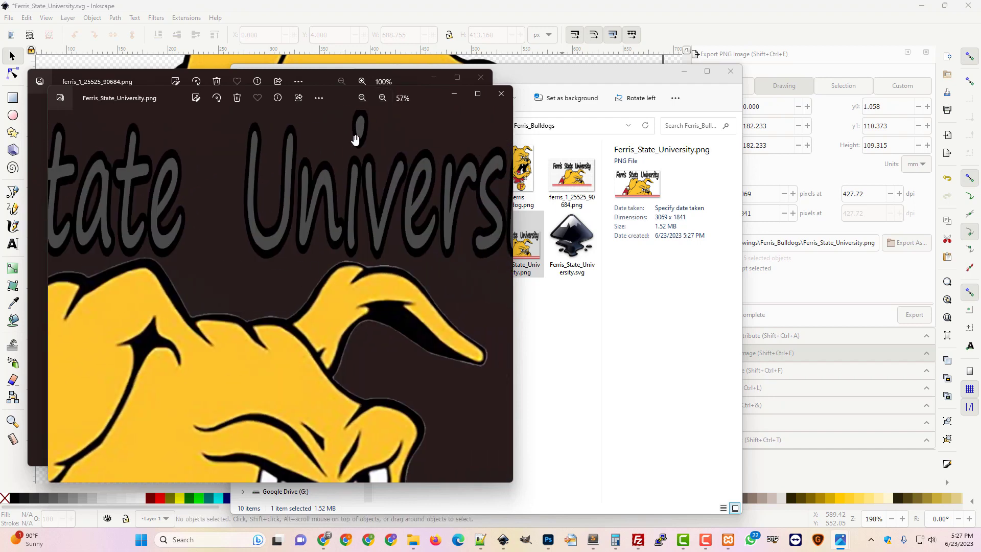
left_click(502, 96)
left_click(298, 6)
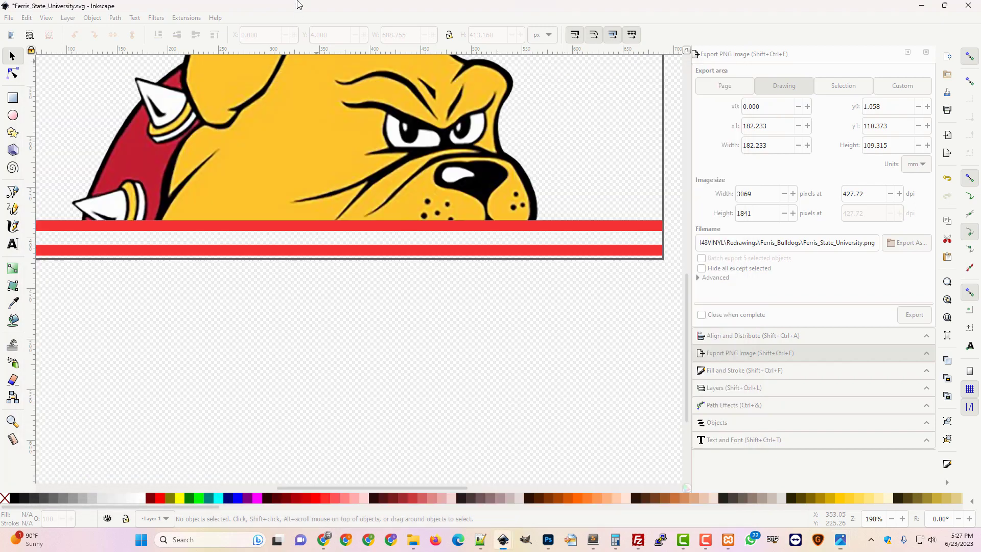
scroll(486, 336, "up", 15)
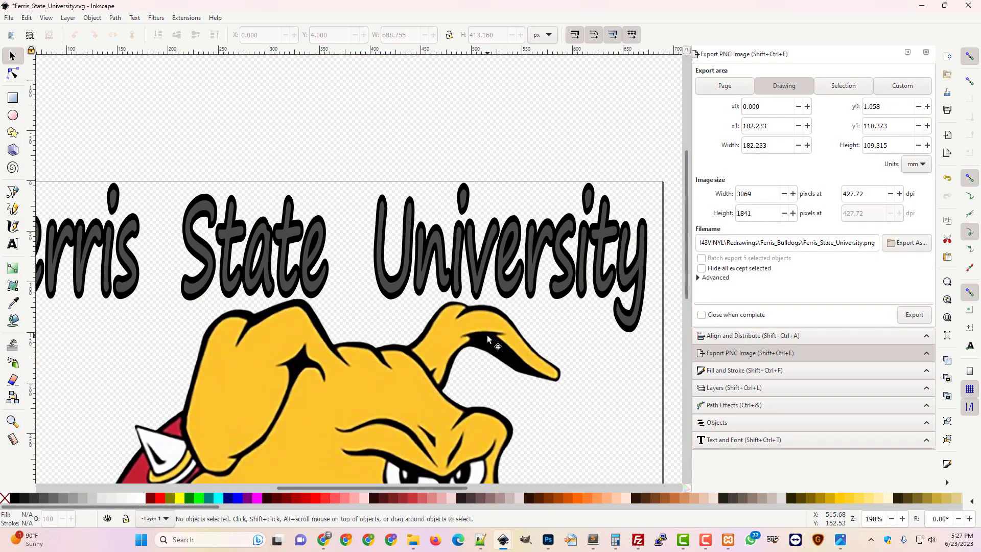
scroll(487, 336, "down", 2)
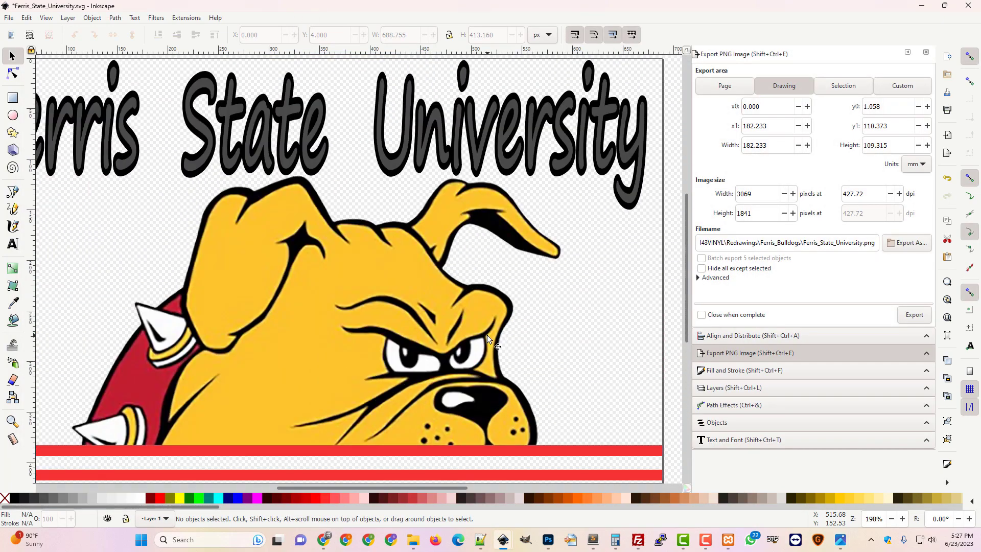
Try enlarging the PNG export image size to 3113 by 1867 pixels
left_click(794, 214)
left_click(793, 213)
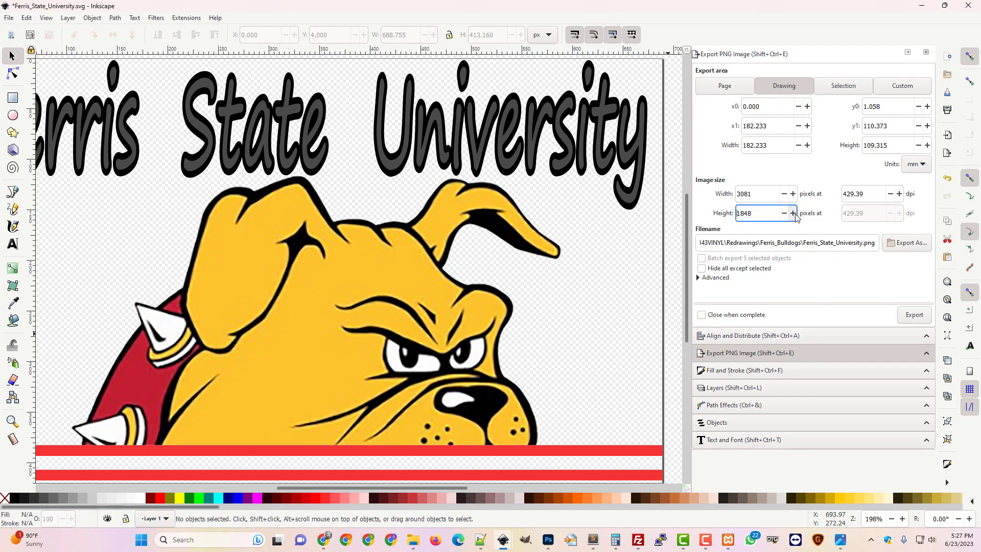
left_click(570, 314)
scroll(255, 210, "down", 3, "ctrl")
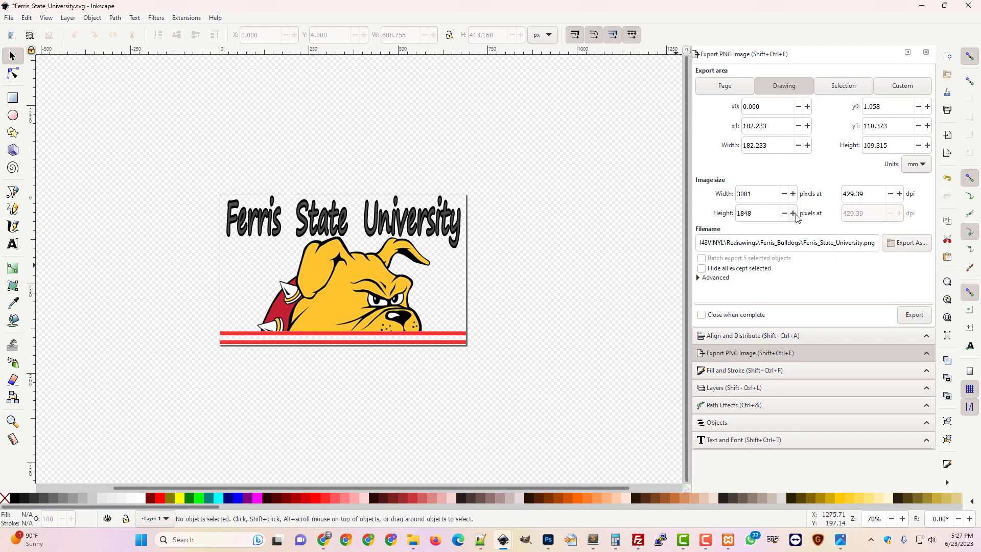
left_click(794, 194)
left_click(793, 194)
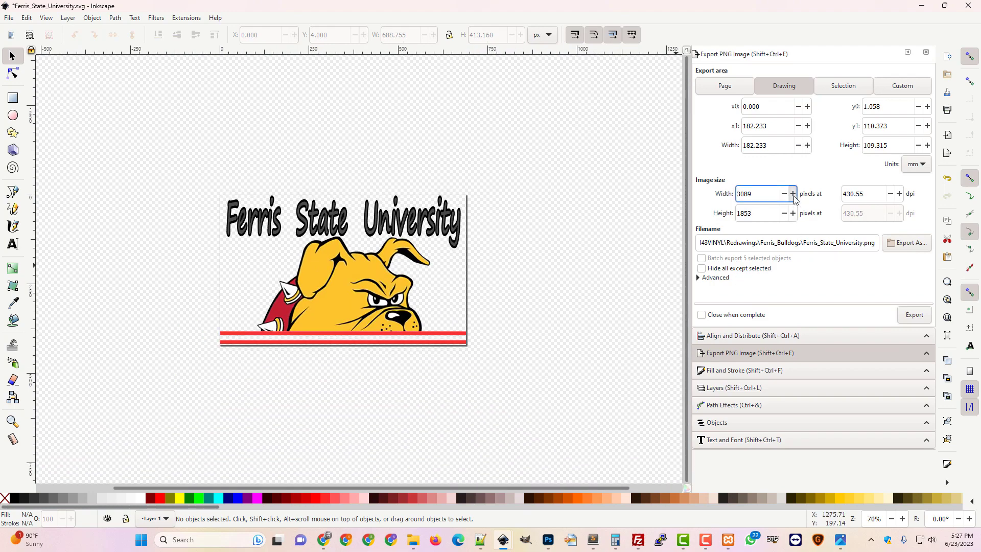
left_click(793, 214)
left_click(793, 214)
left_click(793, 213)
left_click(793, 214)
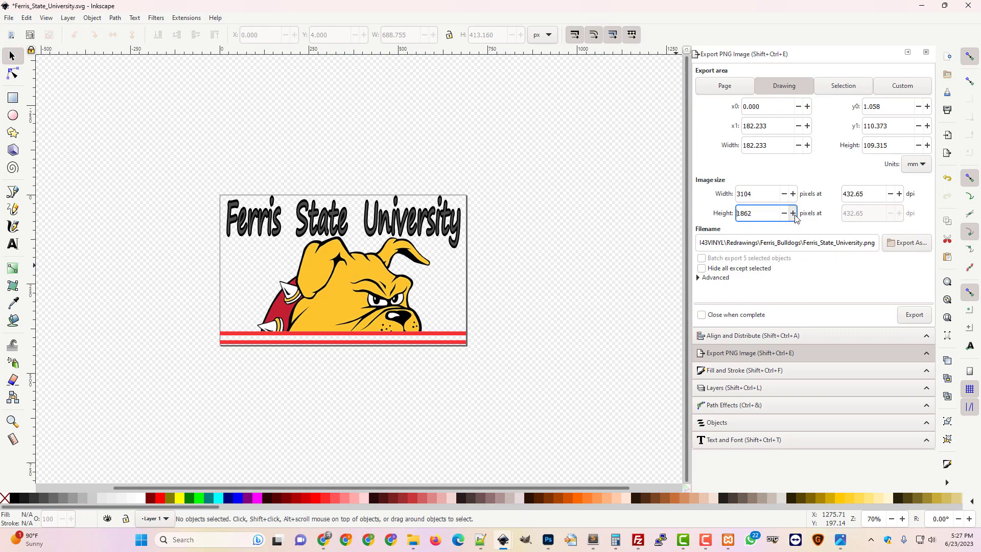
left_click(793, 214)
left_click(520, 381)
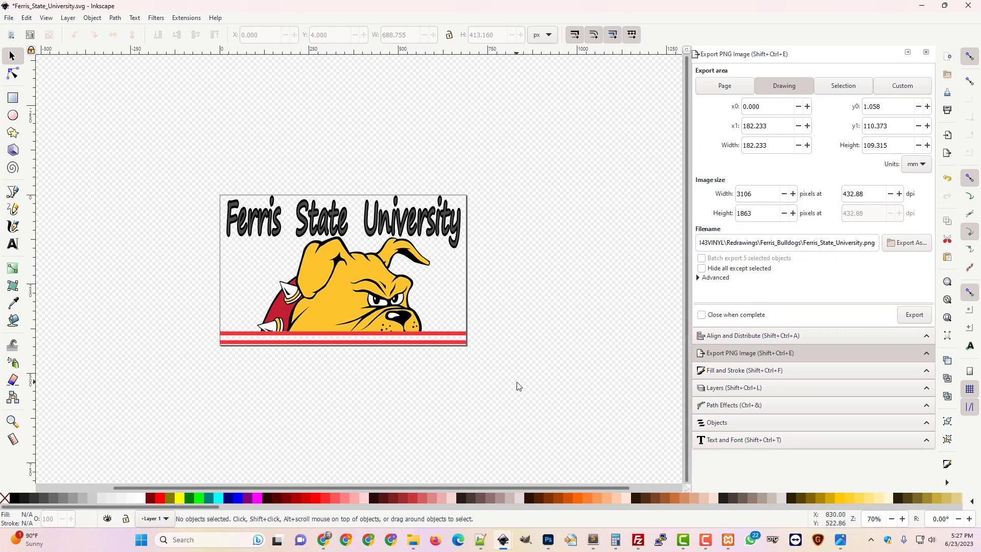
left_click(793, 194)
left_click(794, 194)
Enlarge the document's custom page size to 700.75446 px wide and 431.15952 px high
left_click(9, 19)
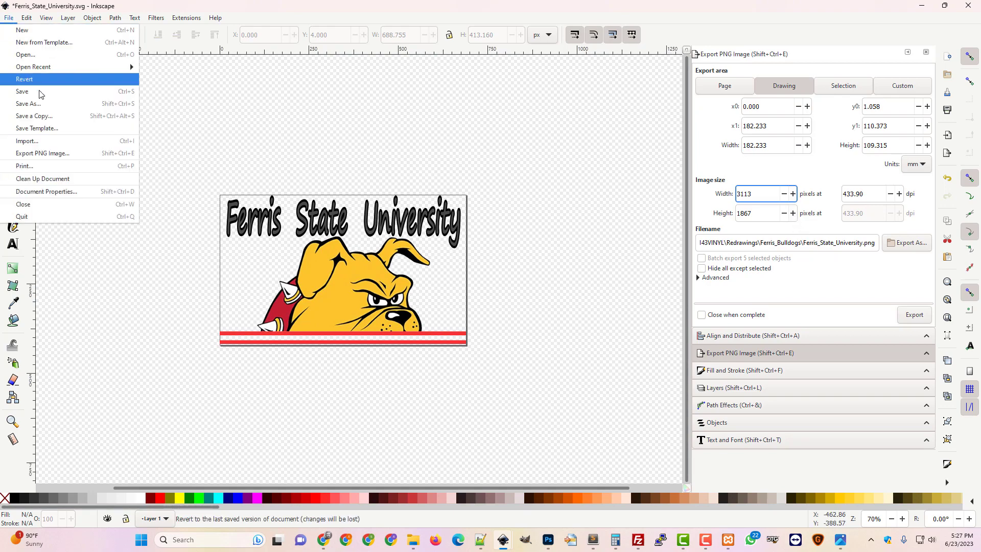
left_click(61, 196)
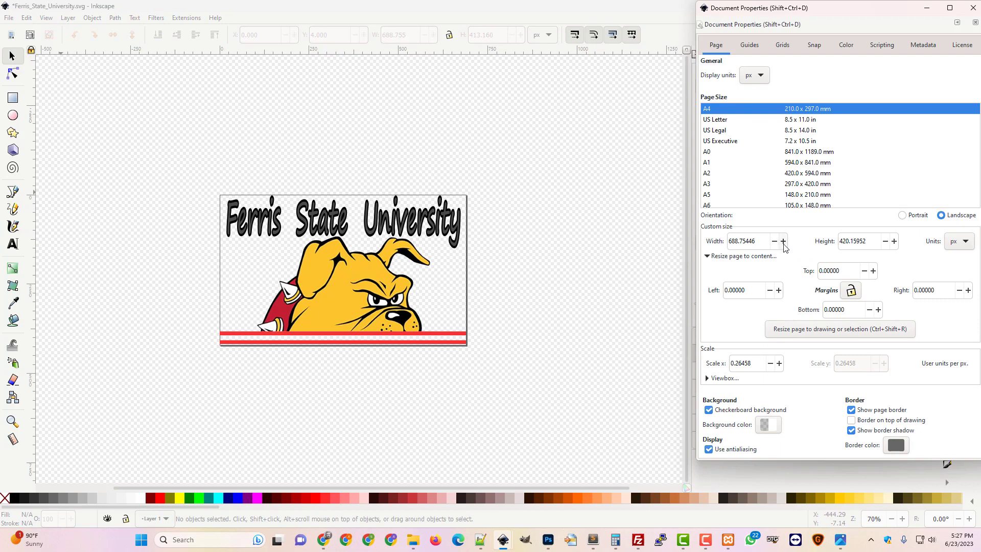
left_click(783, 241)
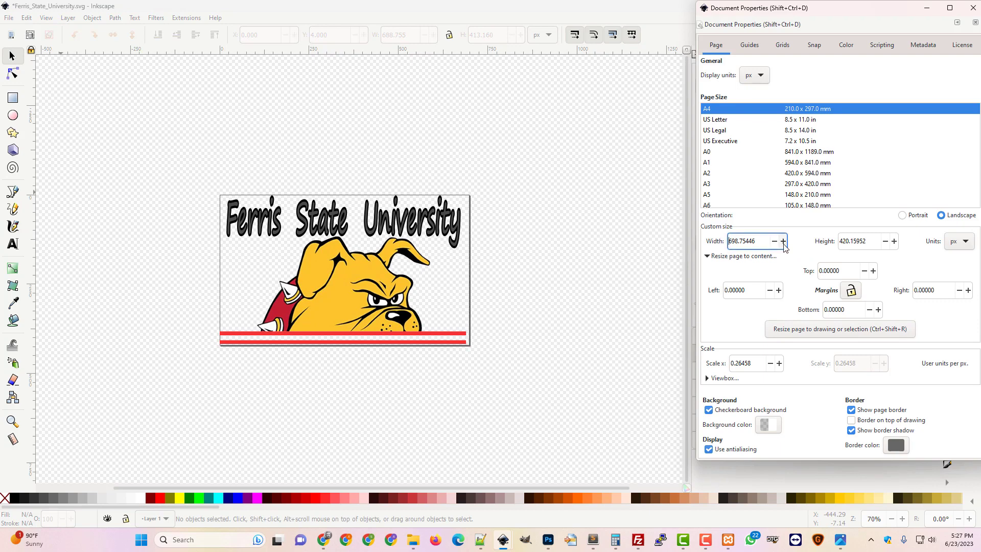
left_click(783, 241)
left_click(783, 241)
left_click(894, 241)
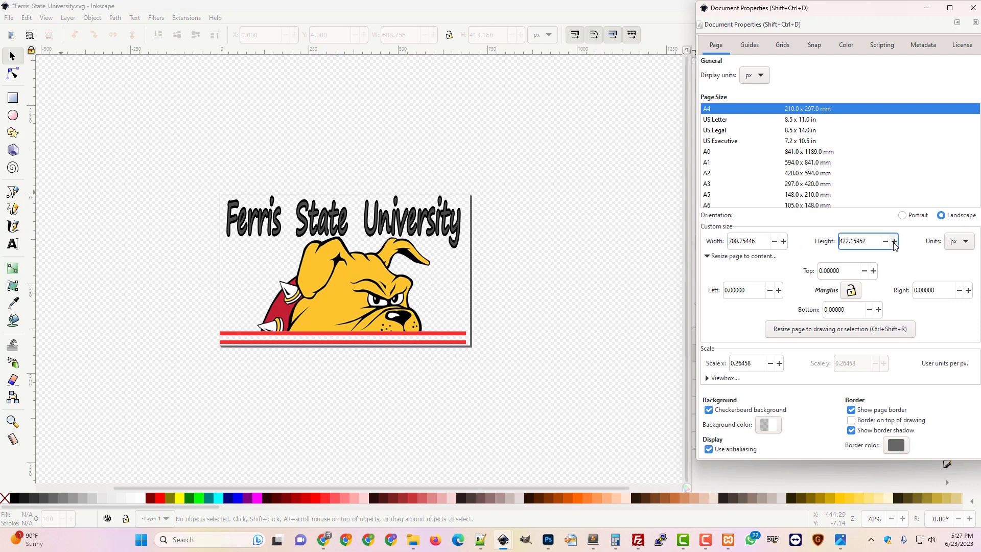
left_click(894, 241)
left_click(894, 241)
left_click(893, 241)
left_click(893, 241)
left_click(894, 241)
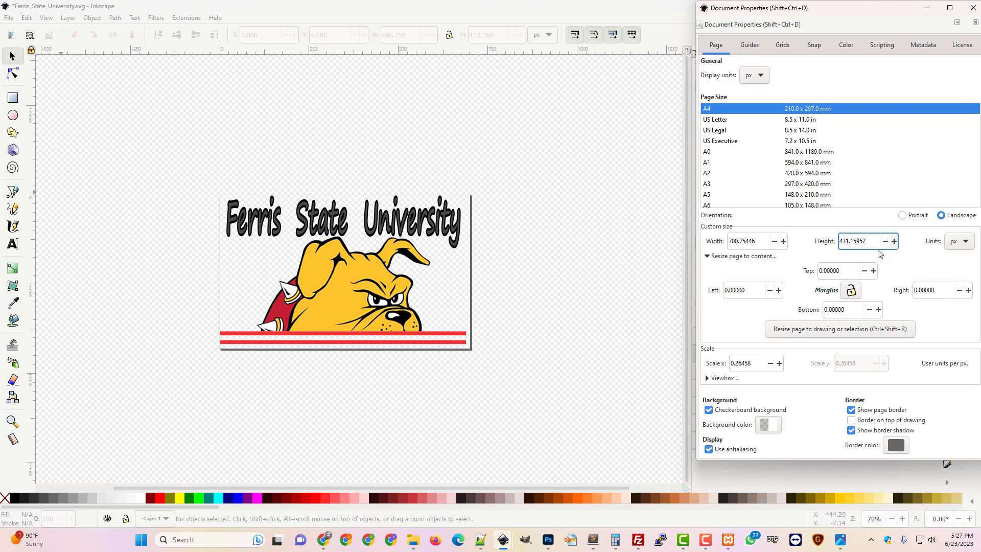
Group all the artwork and centre the group horizontally and vertically on the page, closing the document properties
left_click_drag(173, 148, 506, 412)
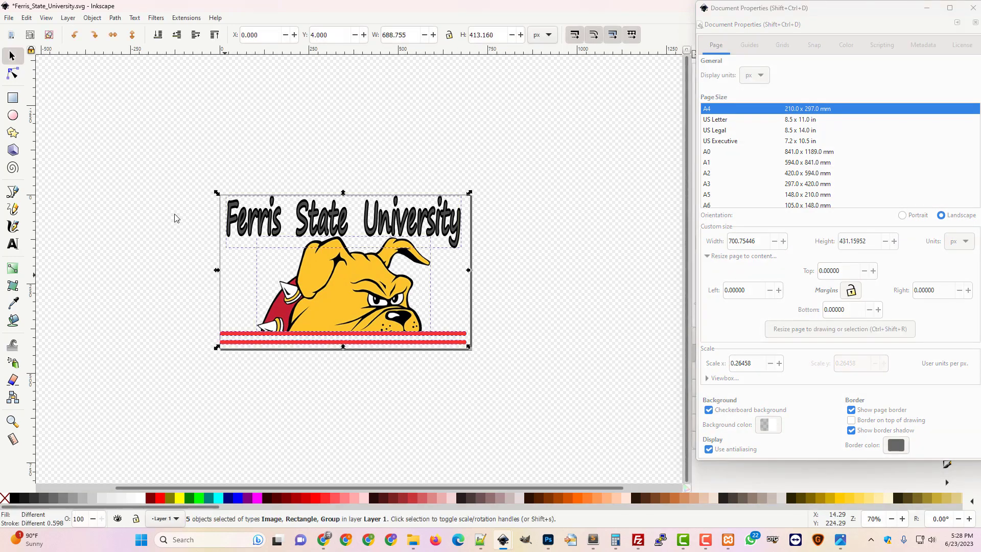
key("ctrl+g")
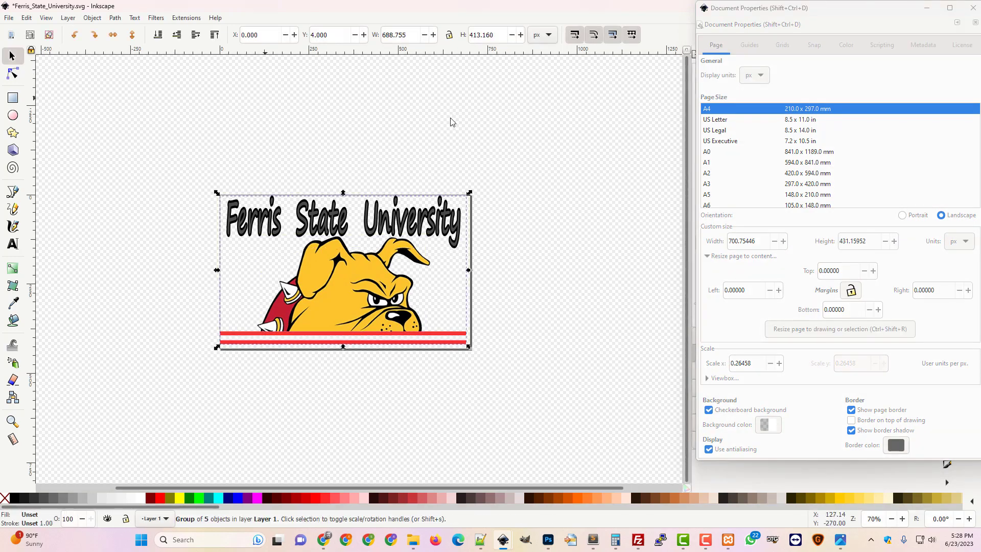
left_click(973, 8)
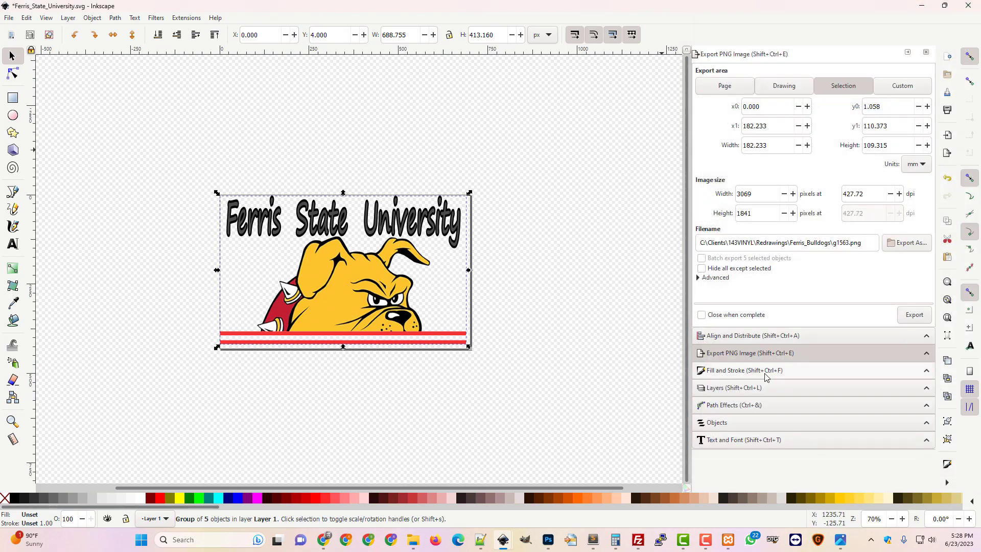
left_click(767, 338)
left_click(855, 120)
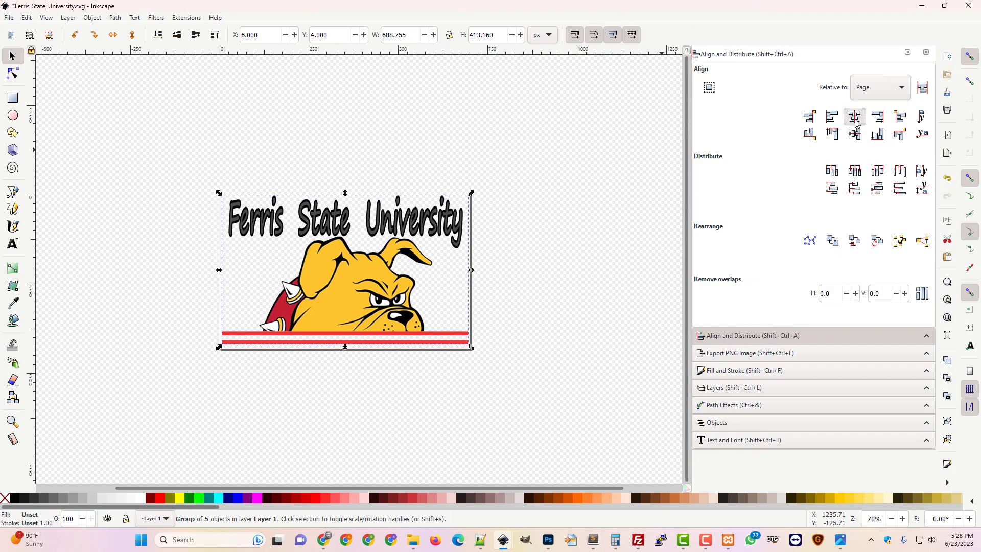
left_click(855, 134)
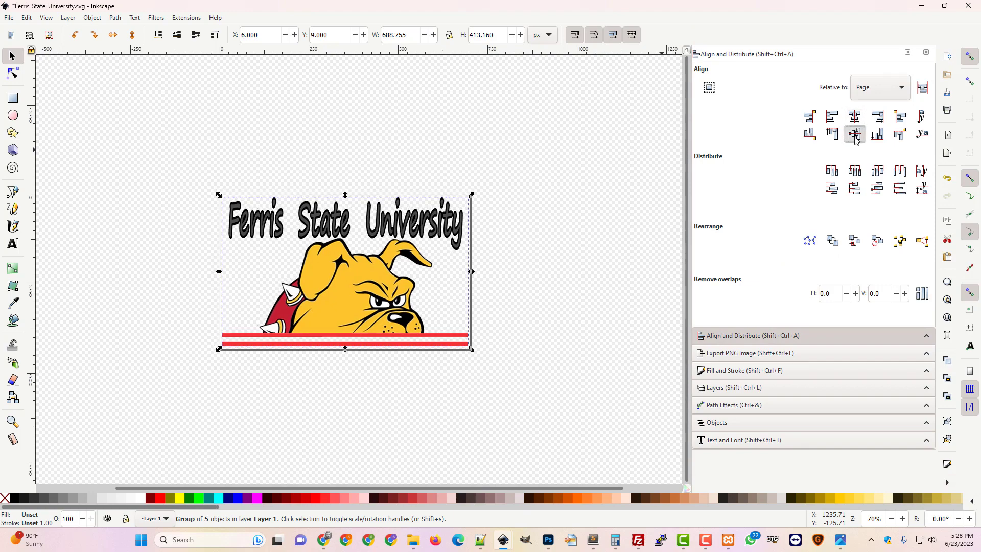
left_click(586, 346)
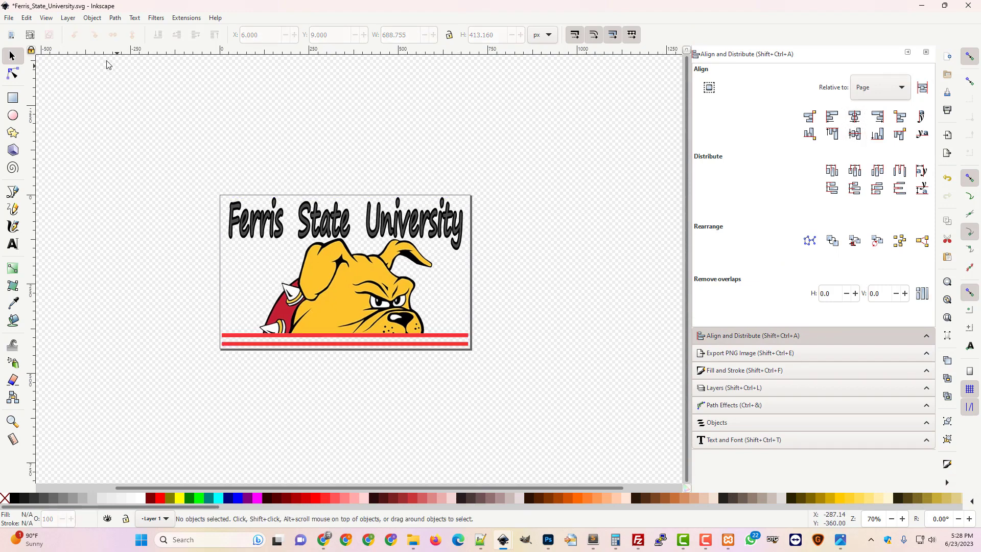
Export the drawing area as a PNG again, replacing the existing Ferris_State_University.png
left_click(9, 18)
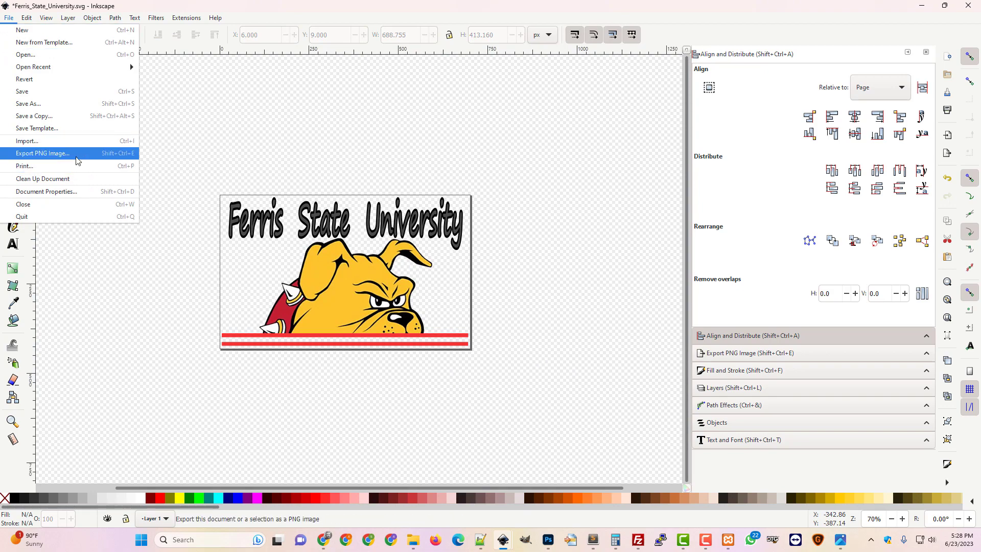
left_click(77, 160)
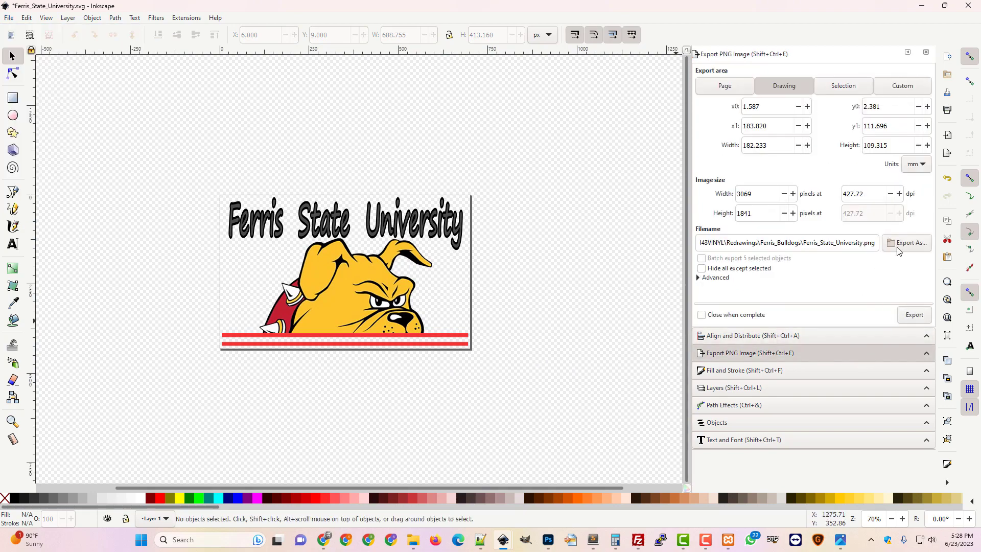
left_click(915, 314)
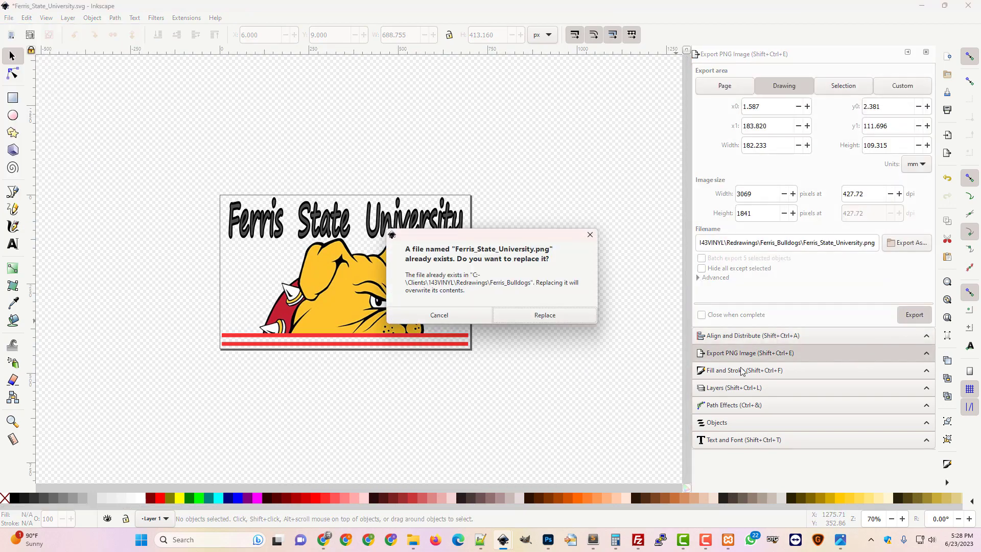
left_click(534, 315)
Open the re-exported Ferris_State_University.png from the Ferris_Bulldogs folder to inspect it, close the image viewer windows and return to Inkscape
mouse_move(411, 541)
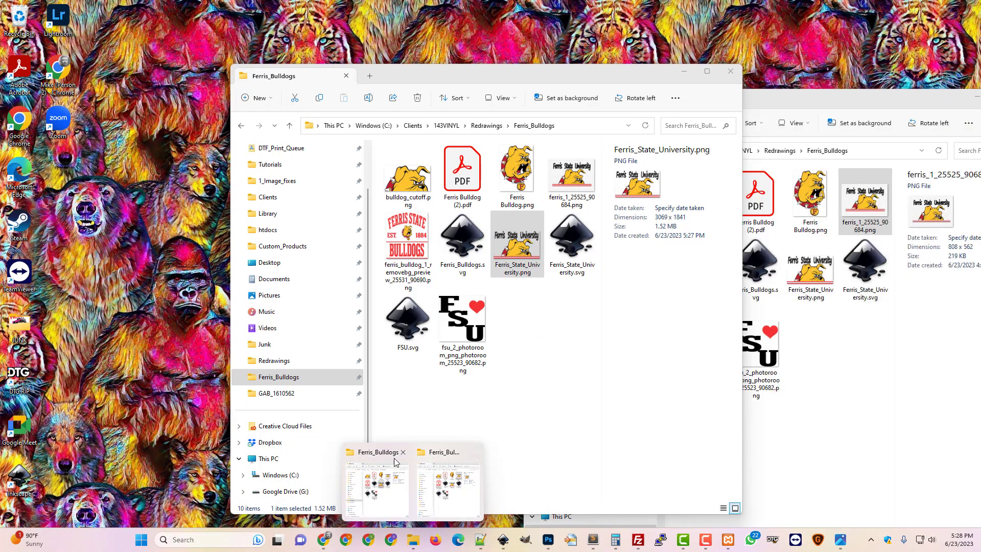
left_click(429, 457)
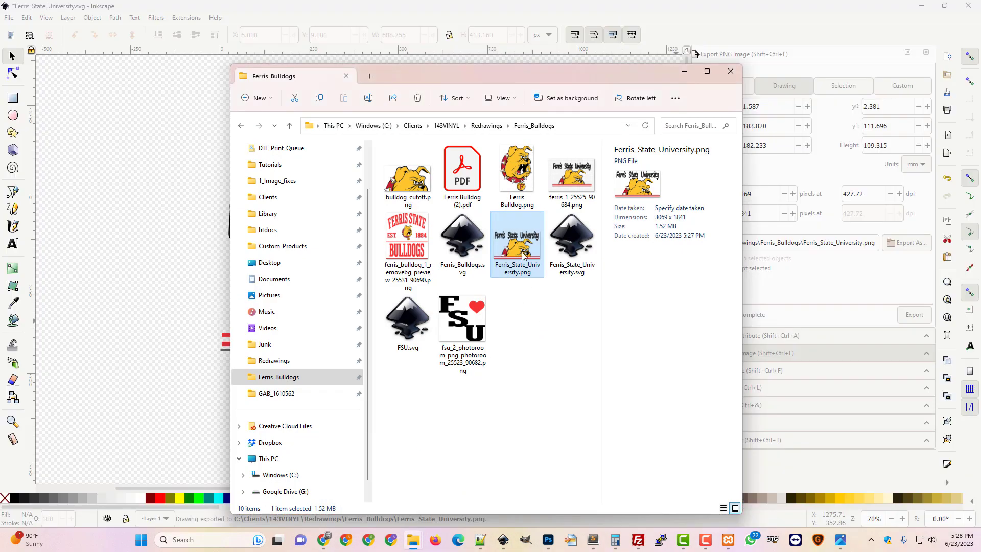
double_click(523, 255)
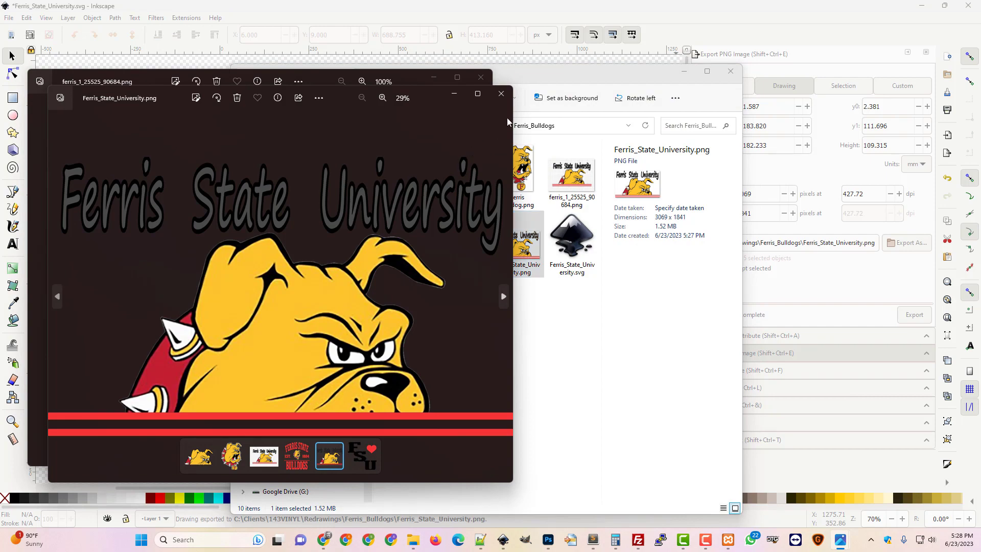
left_click(502, 94)
left_click(481, 77)
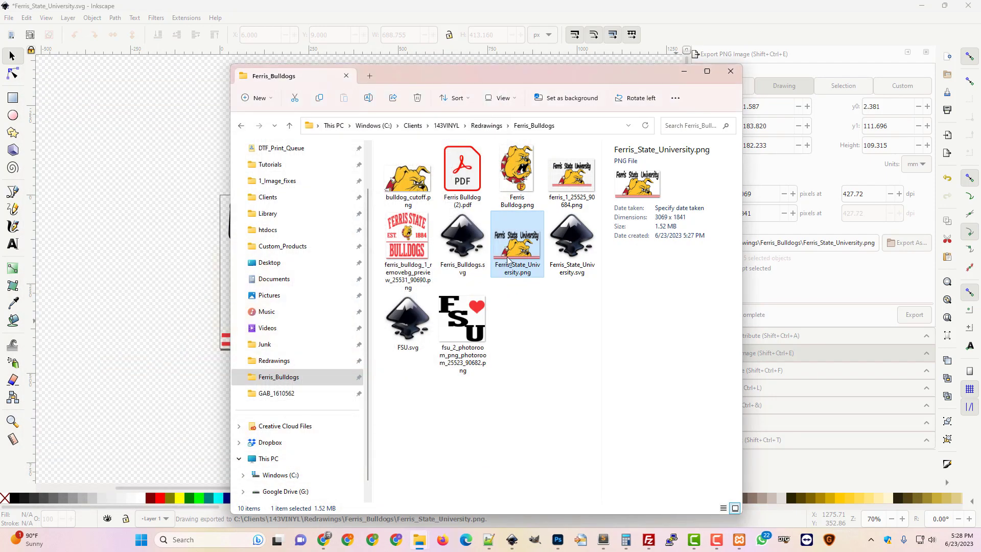
double_click(509, 261)
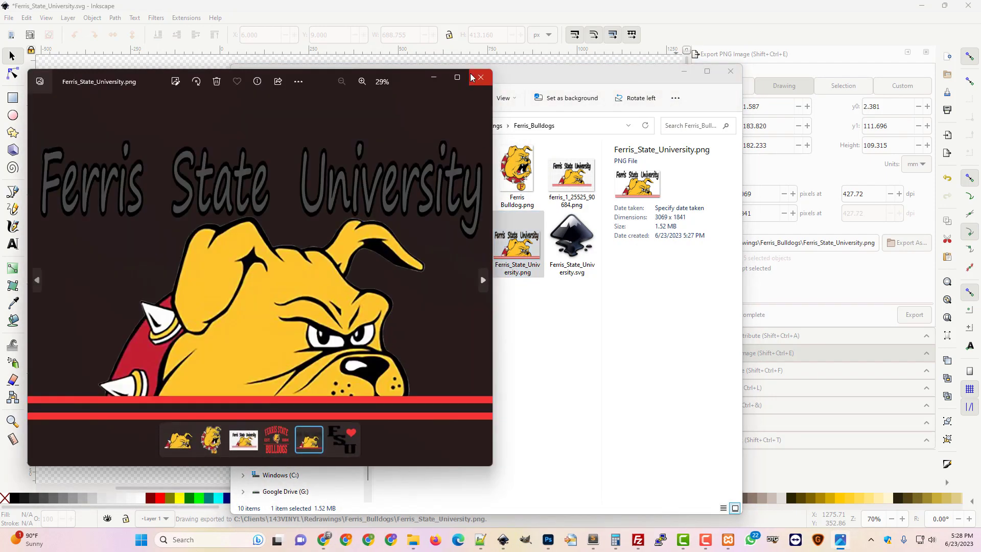
left_click(481, 81)
left_click(414, 5)
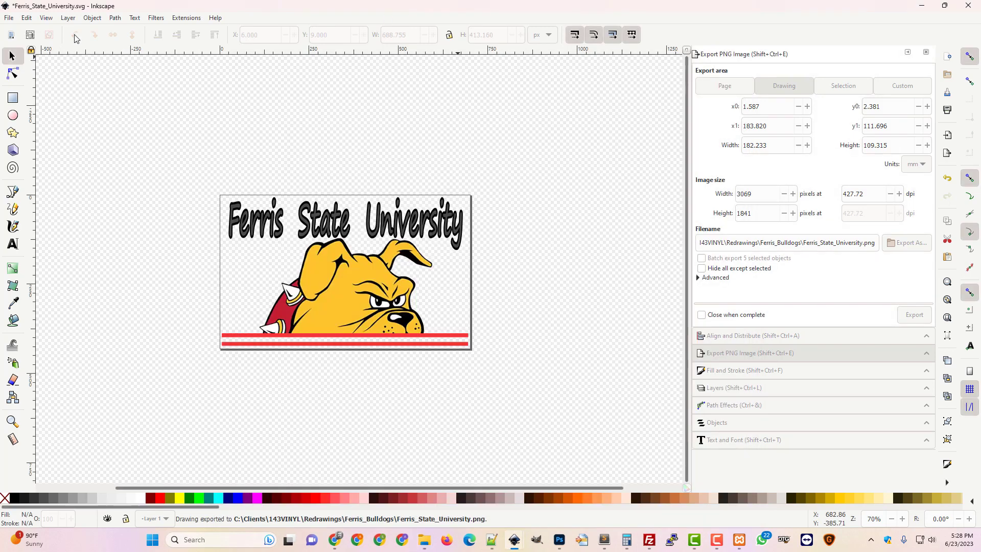
Save the drawing over the existing Ferris_State_University.svg in Ferris_Bulldogs and close Inkscape
left_click(7, 18)
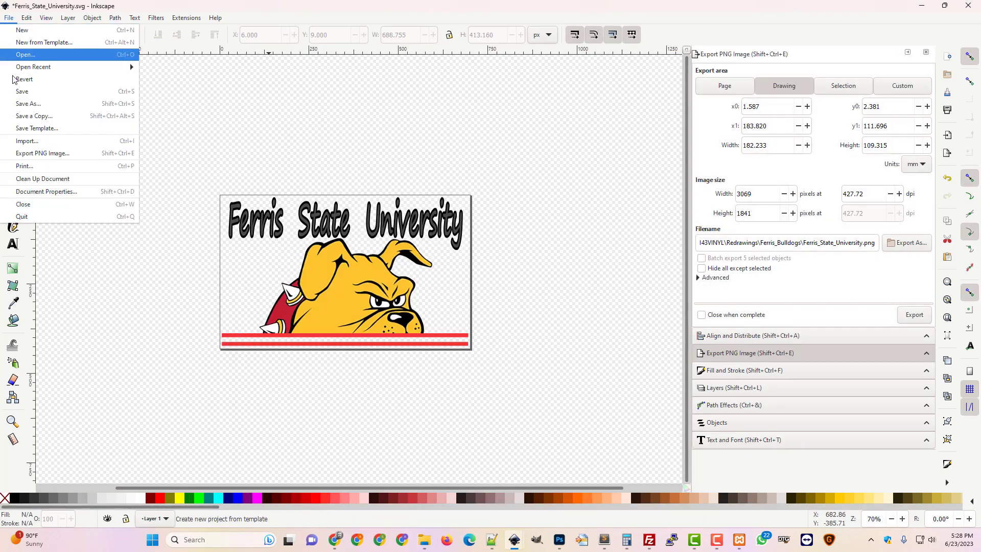
left_click(42, 110)
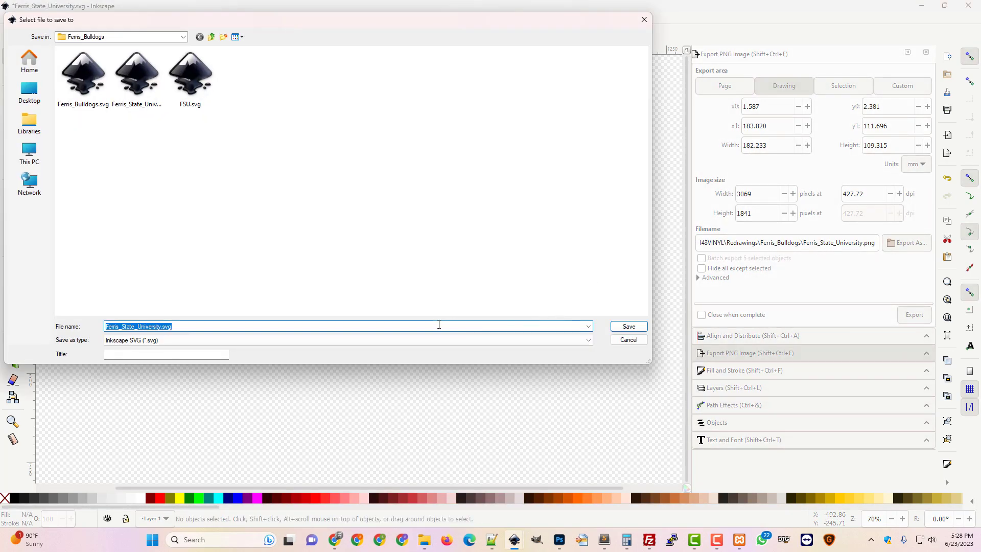
left_click(146, 108)
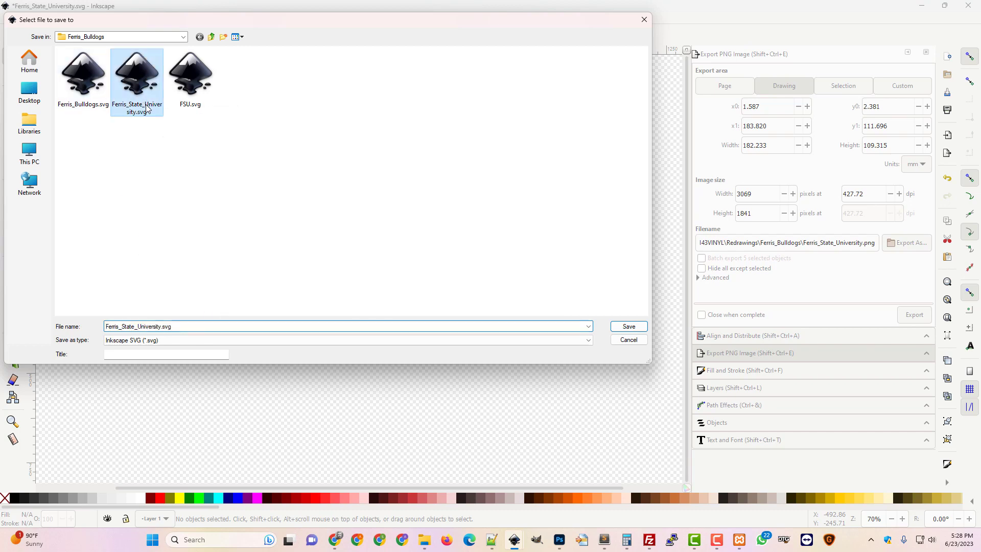
left_click(615, 327)
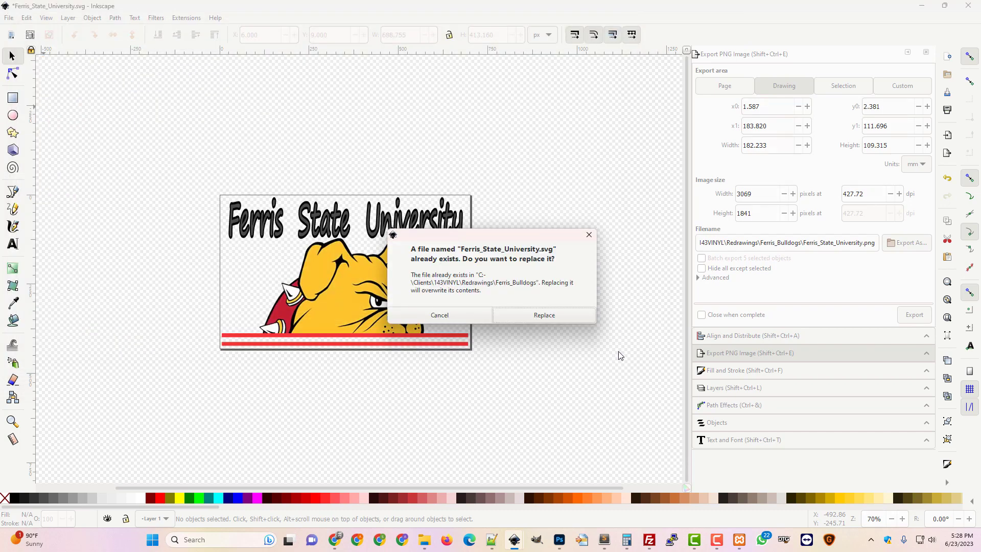
left_click(540, 316)
left_click(976, 7)
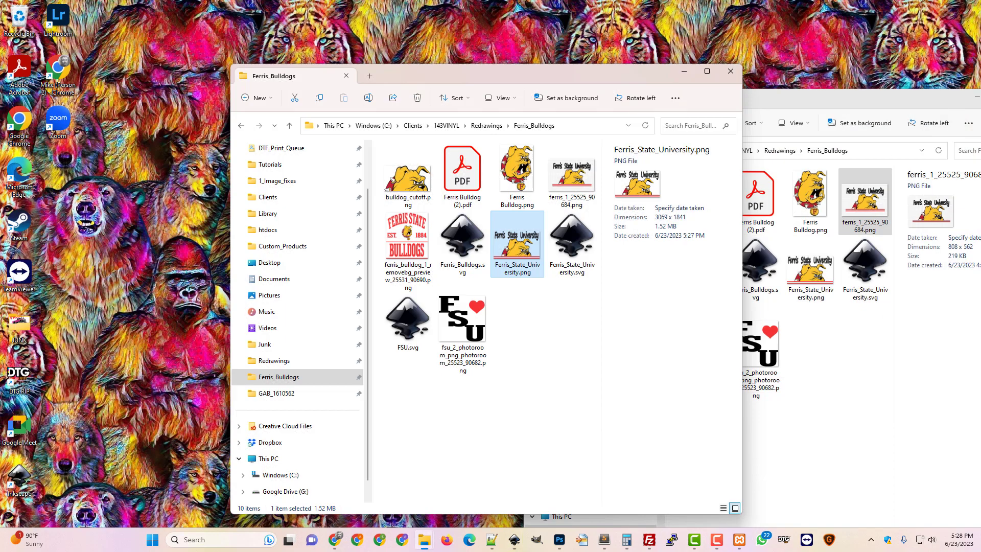
Reopen Ferris_State_University.svg in Inkscape and export the whole page area as a PNG, replacing the existing Ferris_State_University.png
left_click(570, 266)
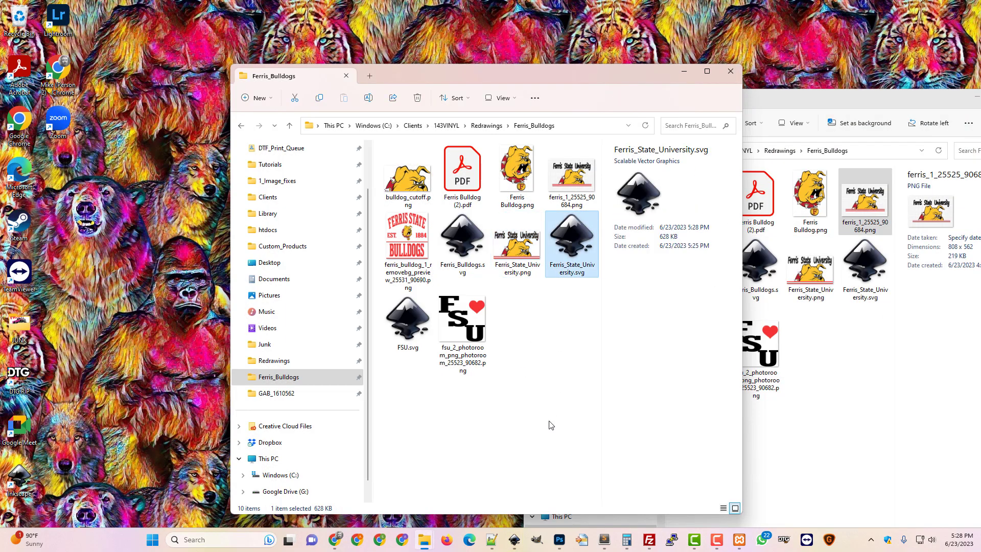
key("Return")
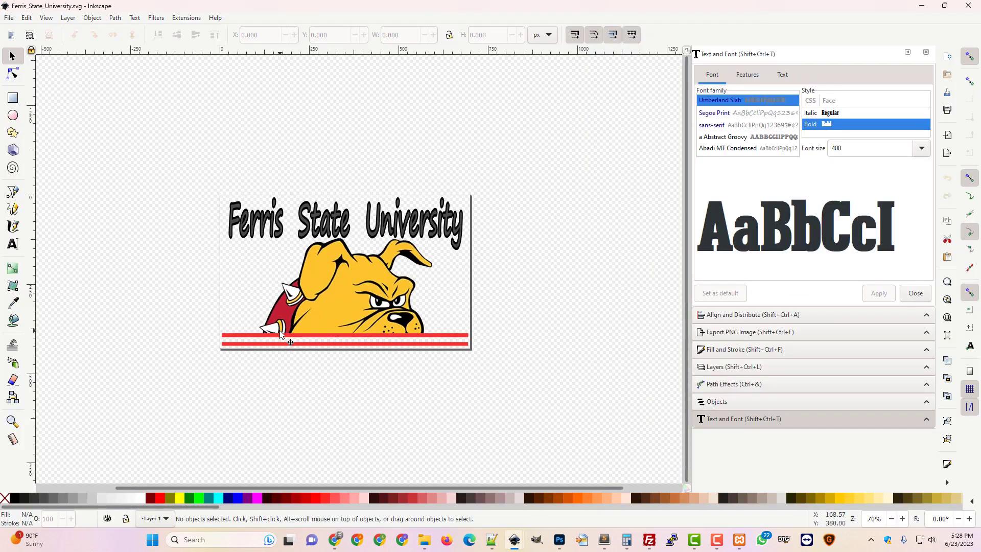
left_click(9, 18)
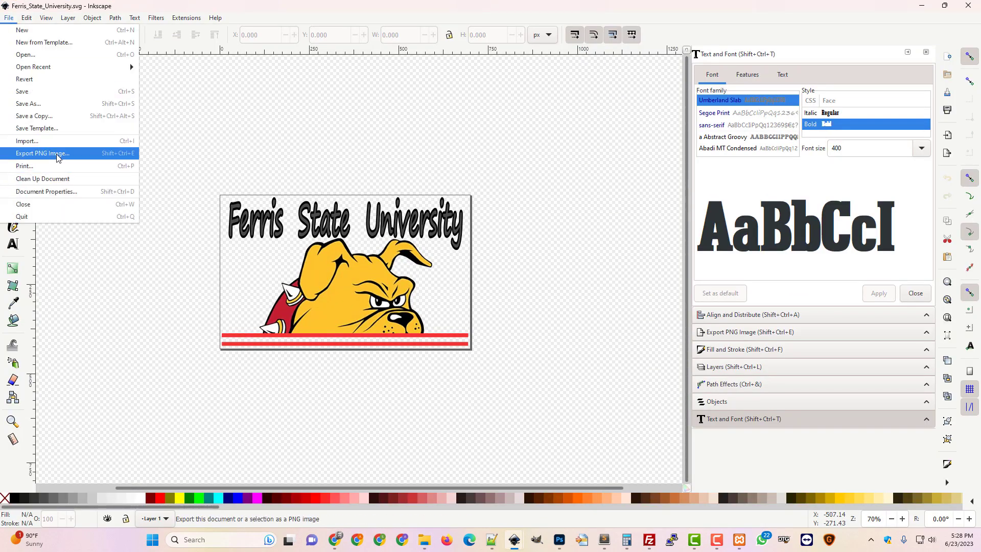
left_click(45, 153)
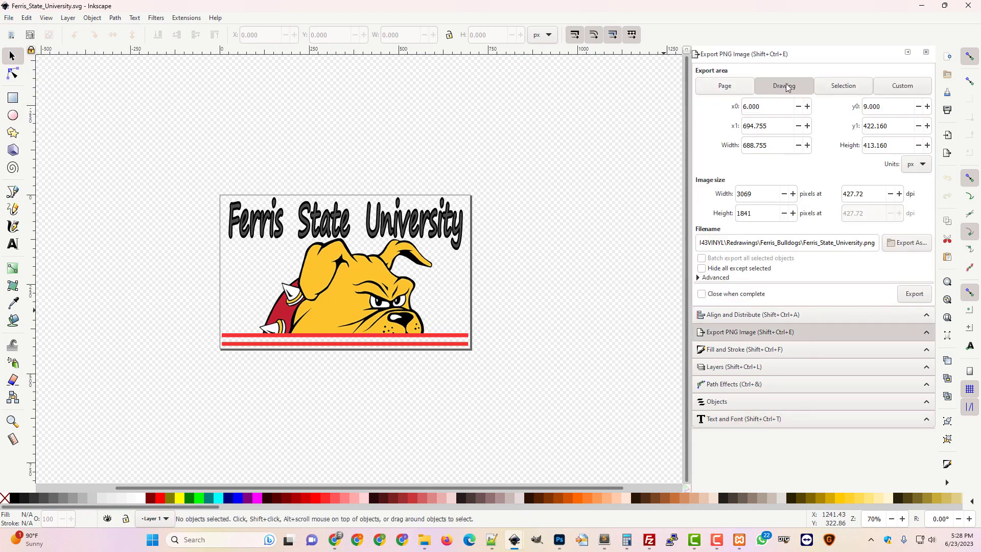
left_click(709, 88)
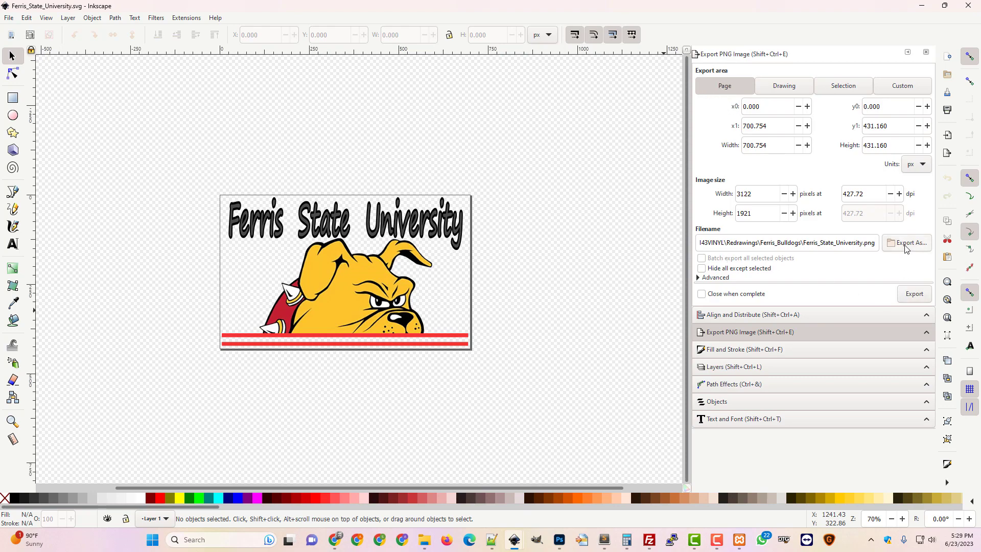
left_click(913, 295)
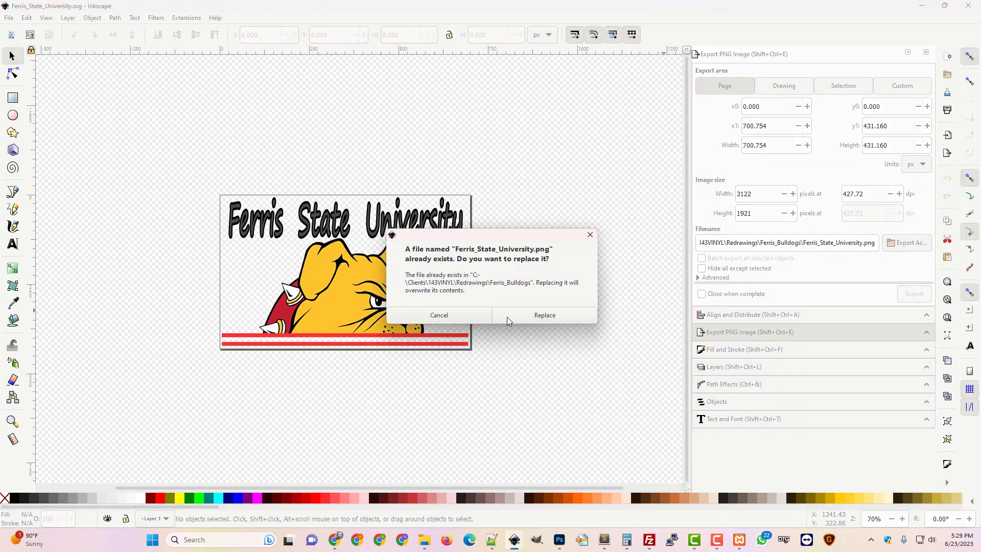
left_click(544, 315)
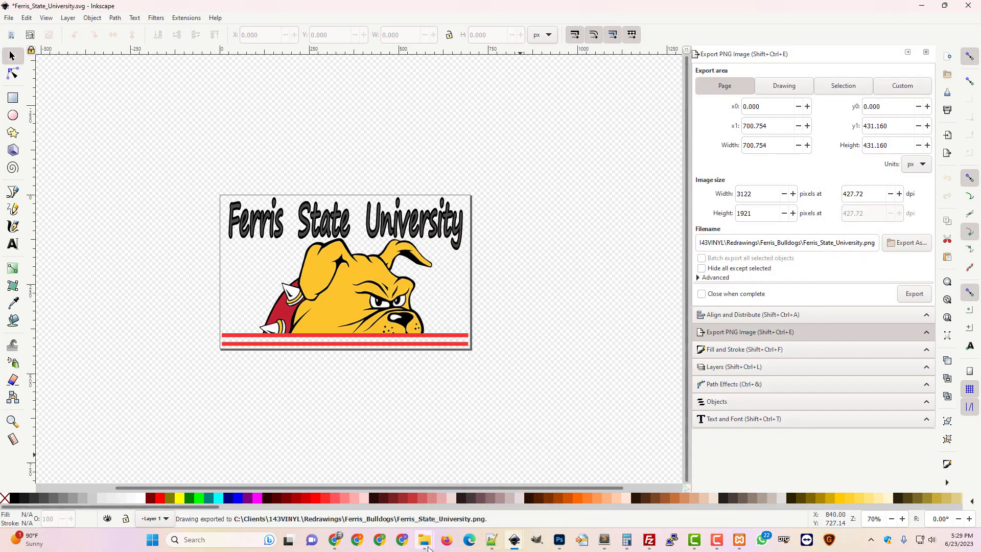
Switch to the Ferris_Bulldogs folder in File Explorer and open the page-area export Ferris_State_University.png to check its margins
mouse_move(424, 539)
left_click(454, 459)
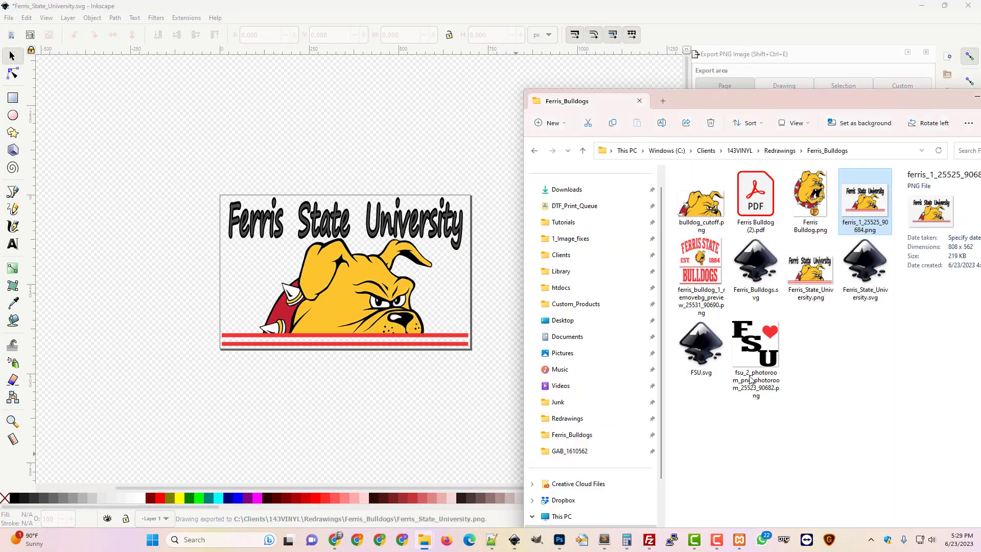
double_click(811, 281)
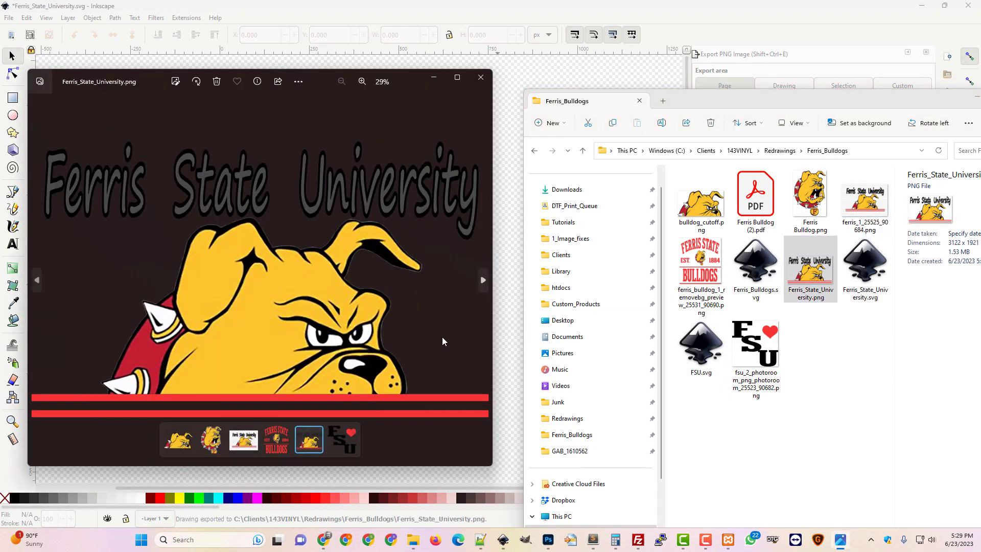